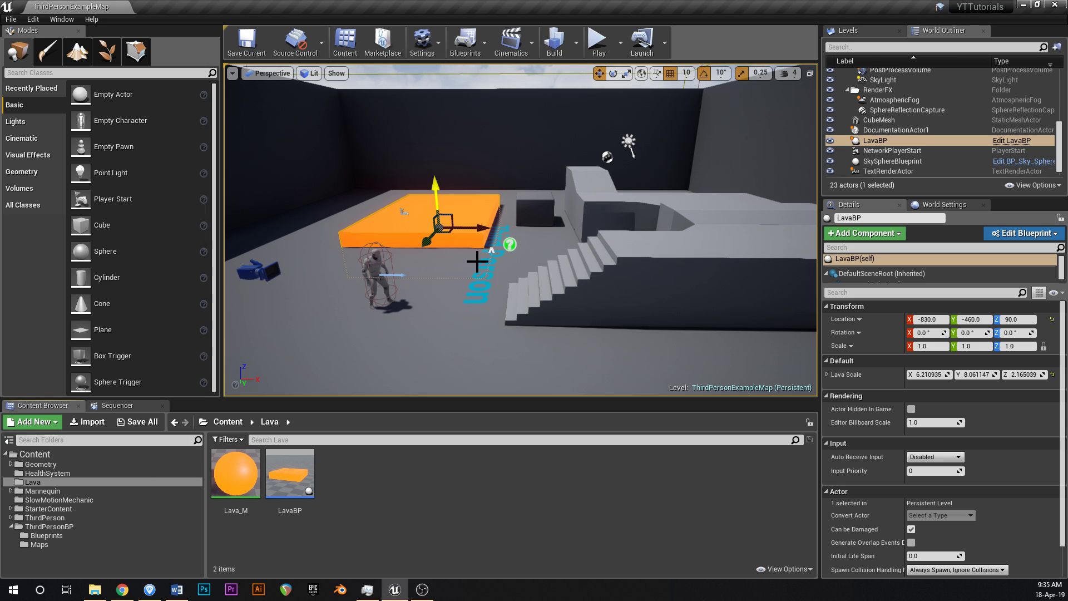
- Orbit the viewport to look around the orange lava block in the level
{"action": "right_click_drag", "start_coordinate": [423, 278], "coordinate": [356, 298]}
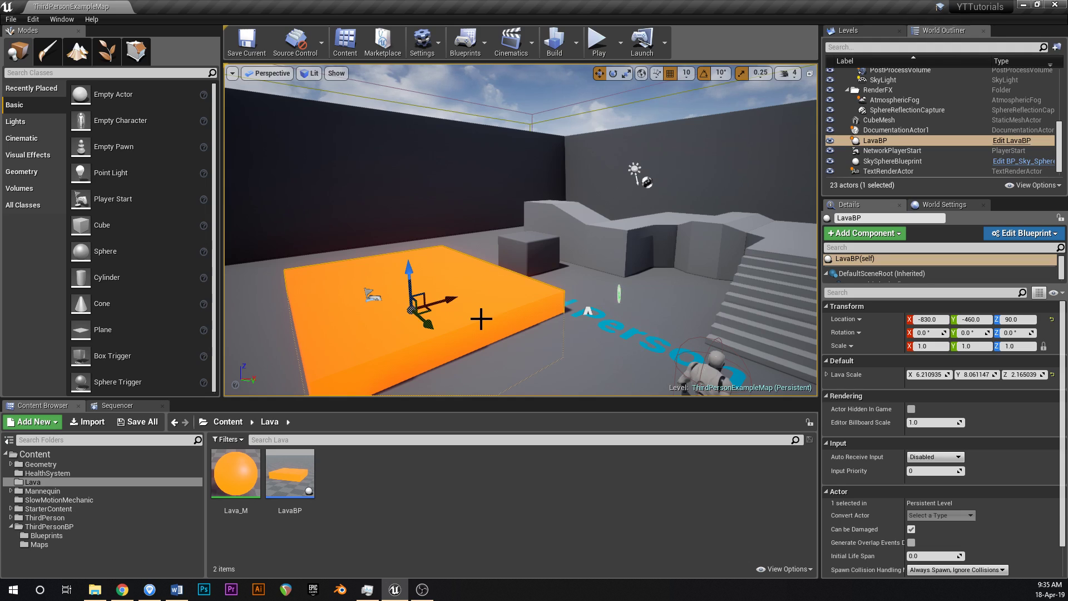
{"action": "right_click_drag", "start_coordinate": [481, 318], "coordinate": [512, 335]}
{"action": "right_click_drag", "start_coordinate": [461, 304], "coordinate": [428, 296]}
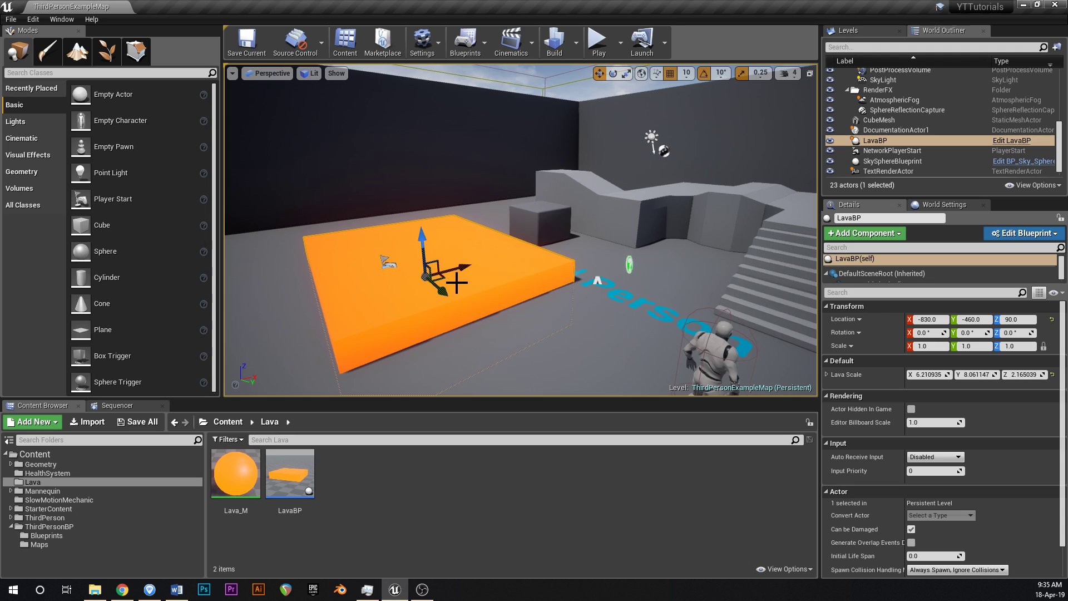
{"action": "right_click_drag", "start_coordinate": [458, 298], "coordinate": [478, 291]}
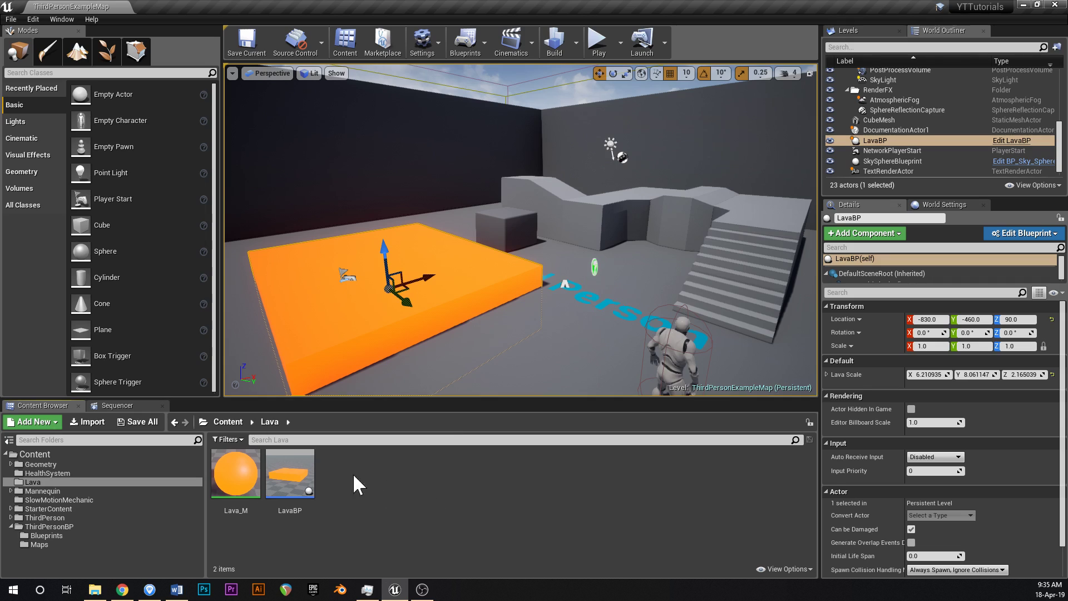
- In the Lava folder, create an Actor Blueprint Class named MovingPlatformBP
{"action": "left_click", "coordinate": [228, 421]}
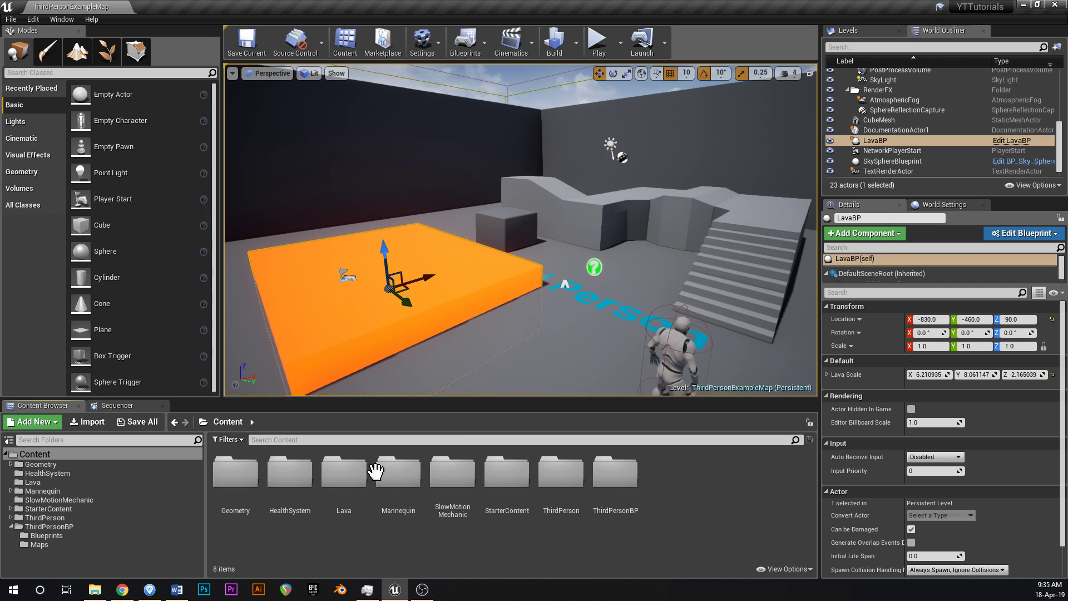
{"action": "double_click", "coordinate": [344, 478]}
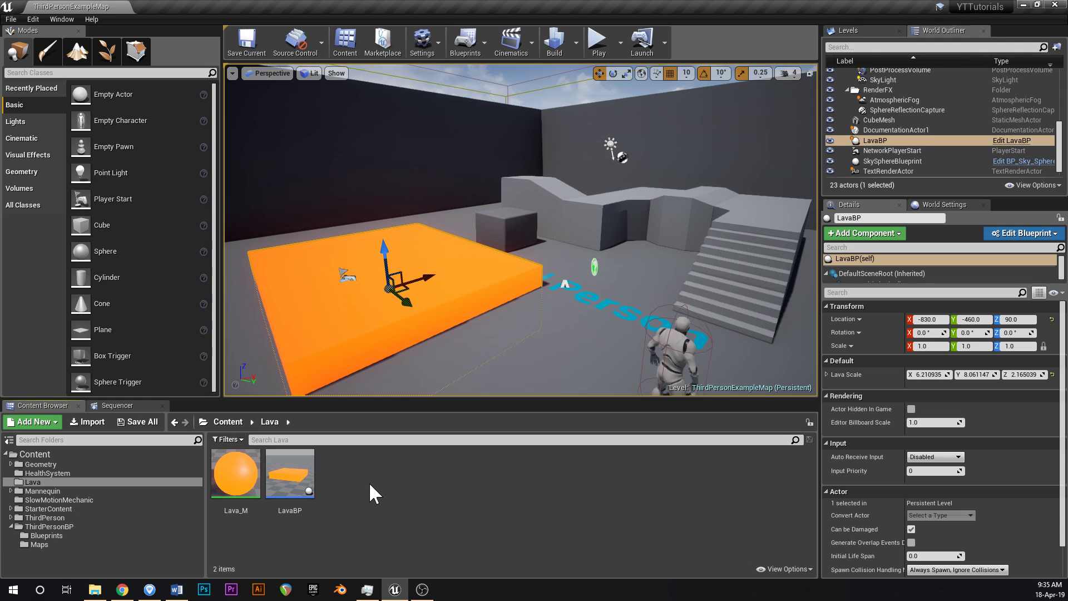
{"action": "right_click", "coordinate": [369, 482]}
{"action": "left_click", "coordinate": [409, 247]}
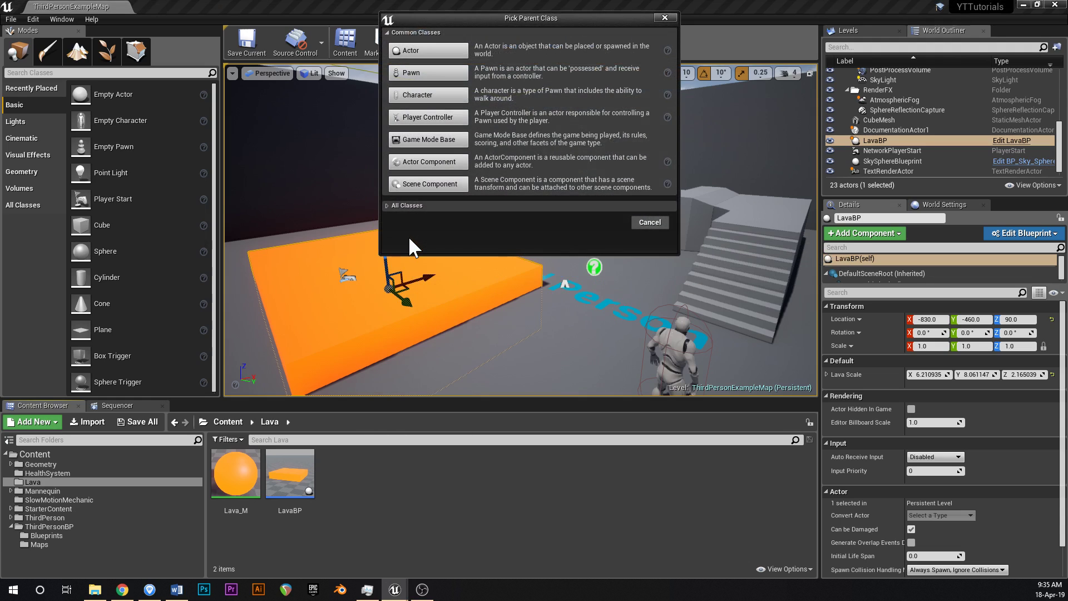
{"action": "left_click", "coordinate": [422, 50]}
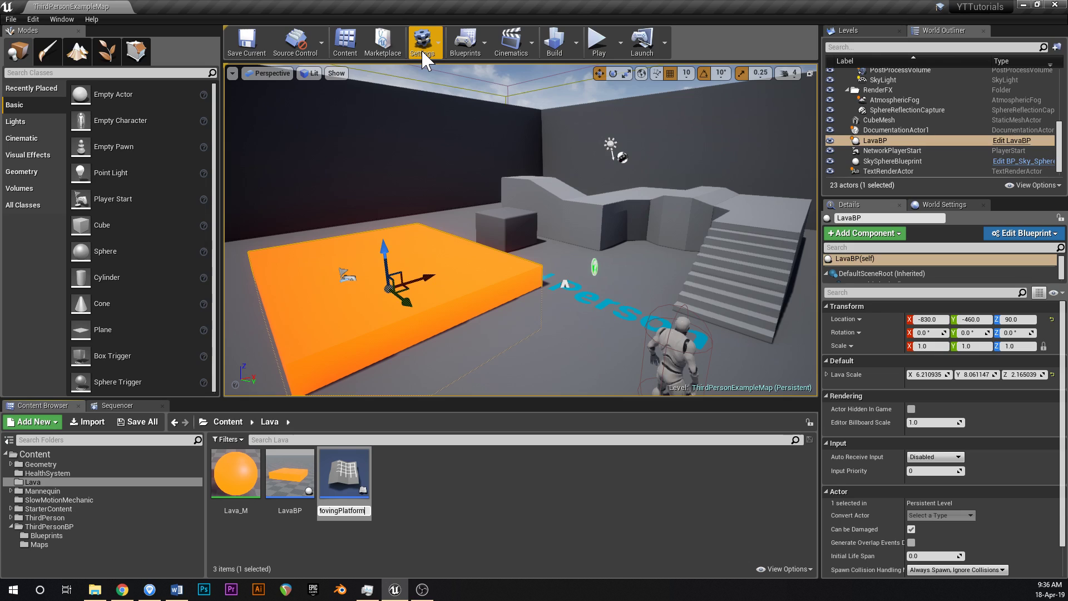
{"action": "key", "text": "Return"}
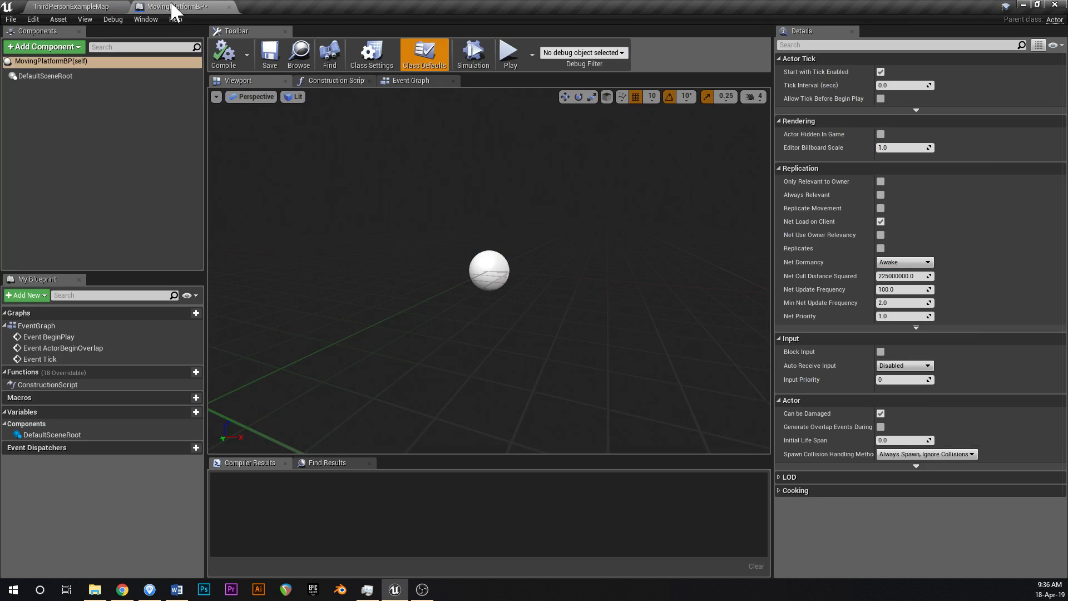
- Compile and save the new empty MovingPlatformBP blueprint
{"action": "left_click", "coordinate": [228, 53]}
{"action": "left_click", "coordinate": [270, 53]}
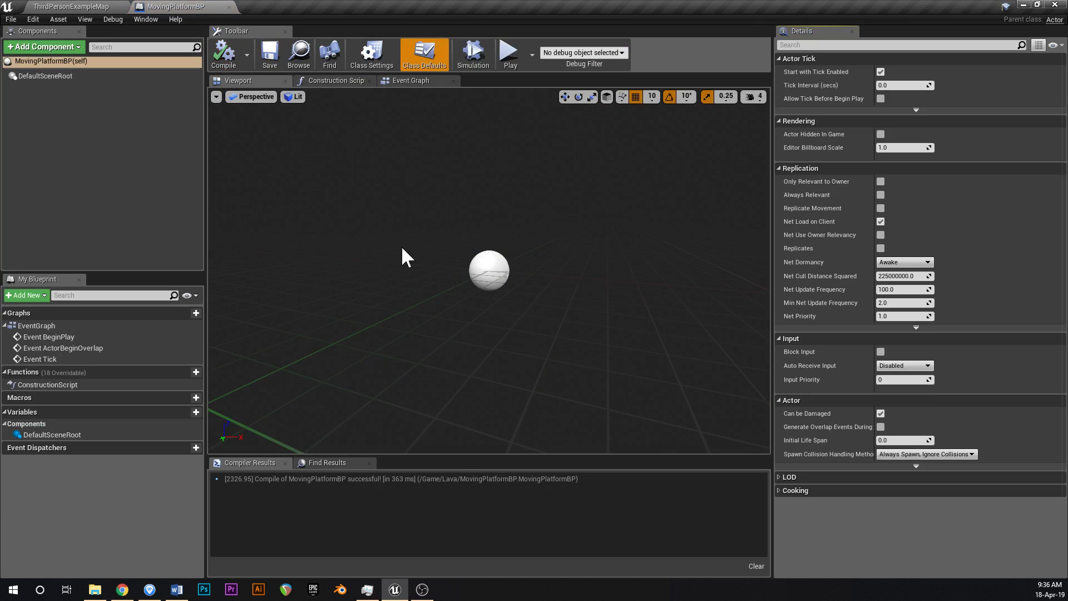
{"action": "mouse_move", "coordinate": [441, 262]}
{"action": "right_mouse_down"}
{"action": "mouse_move", "coordinate": [418, 256]}
{"action": "mouse_move", "coordinate": [438, 255]}
{"action": "right_mouse_up"}
{"action": "scroll", "coordinate": [443, 263], "scroll_direction": "down", "scroll_amount": 4}
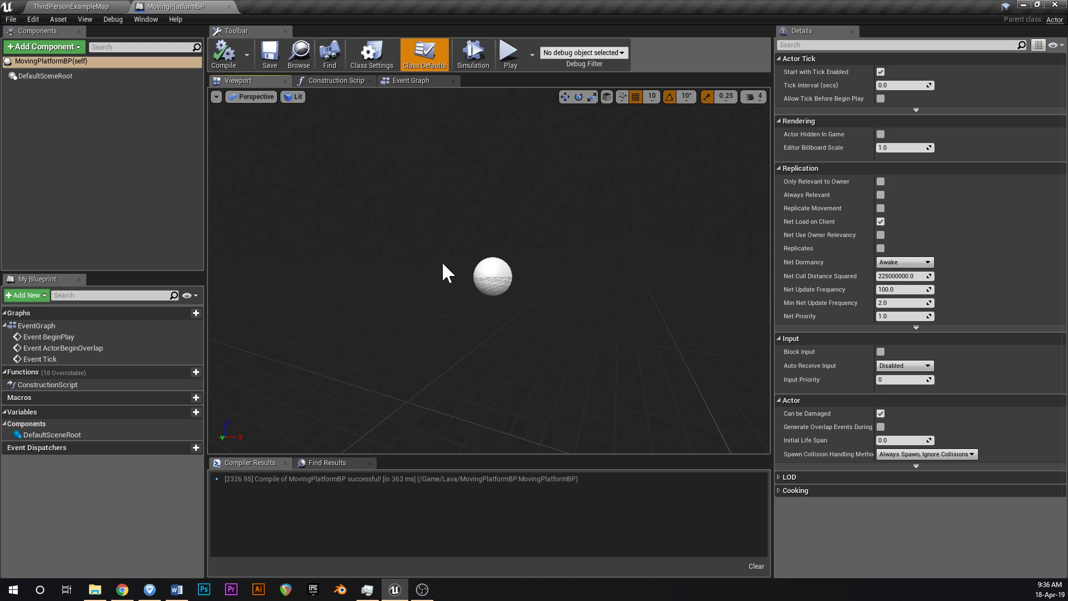
{"action": "left_click", "coordinate": [83, 175]}
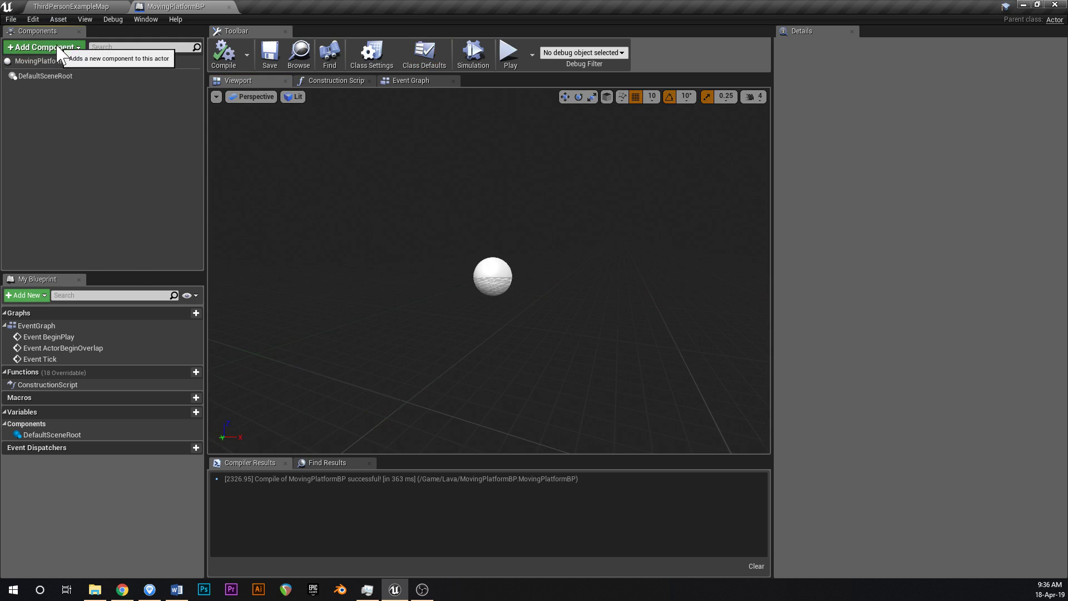
- Add a Billboard component named Position1
{"action": "left_click", "coordinate": [55, 46]}
{"action": "type", "text": "billbopa"}
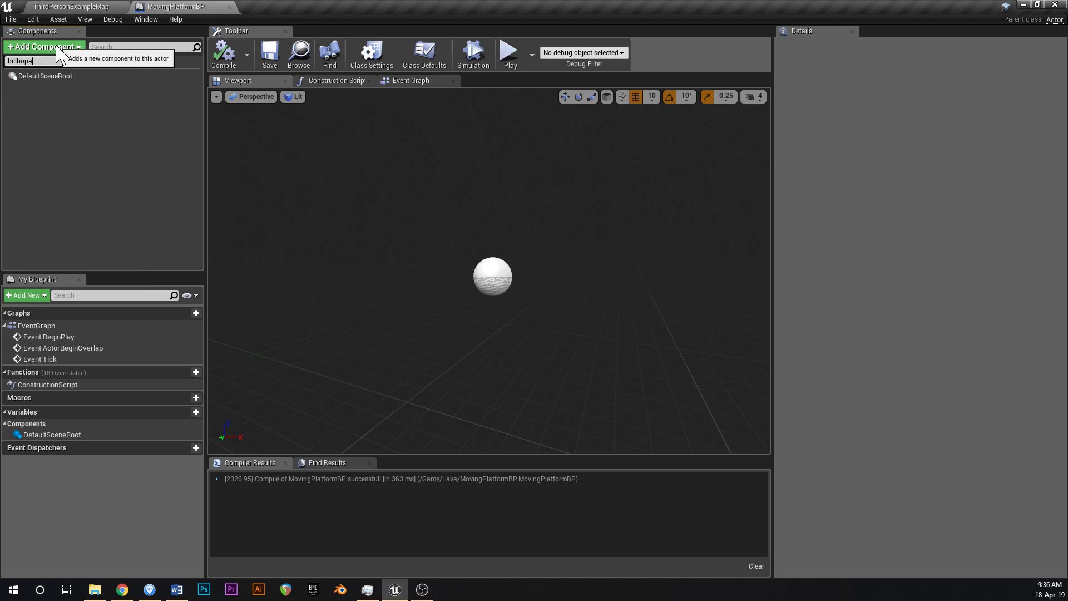
{"action": "key", "text": "BackSpace"}
{"action": "key", "text": "BackSpace"}
{"action": "type", "text": "a"}
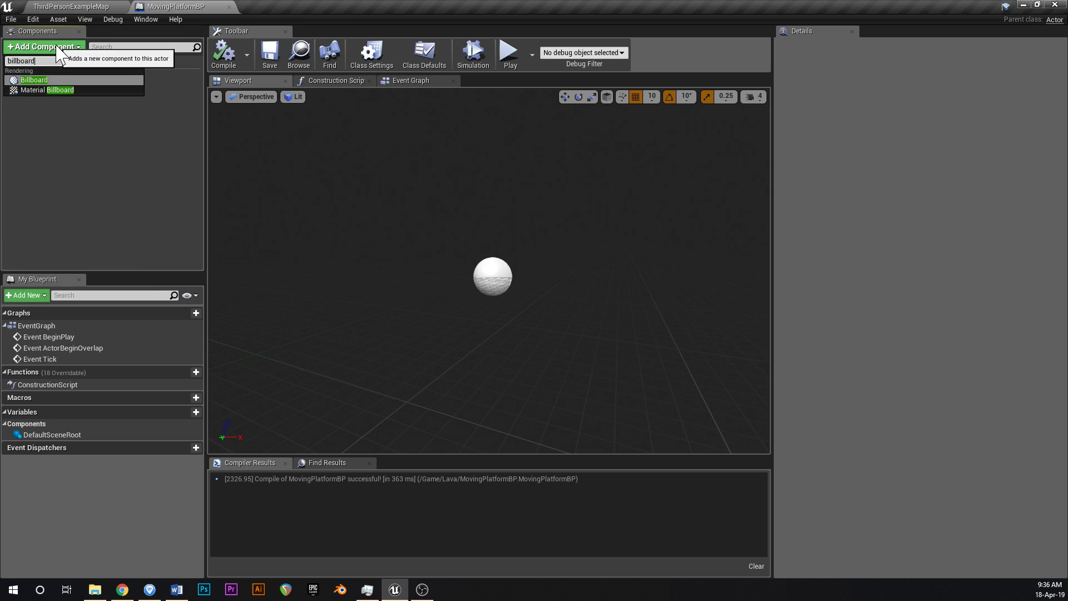
{"action": "key", "text": "Return"}
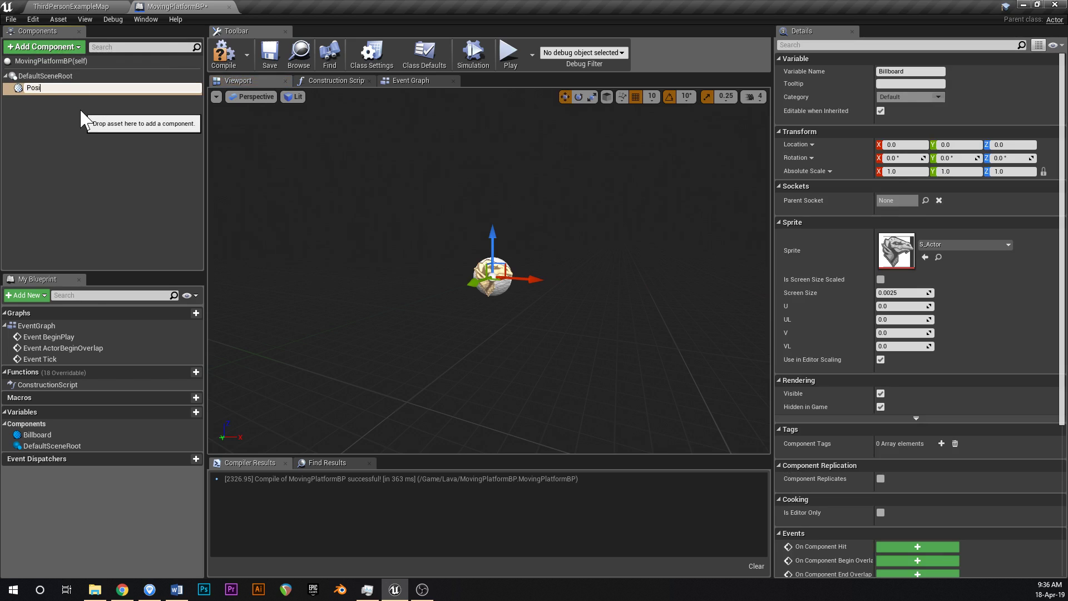
{"action": "key", "text": "Return"}
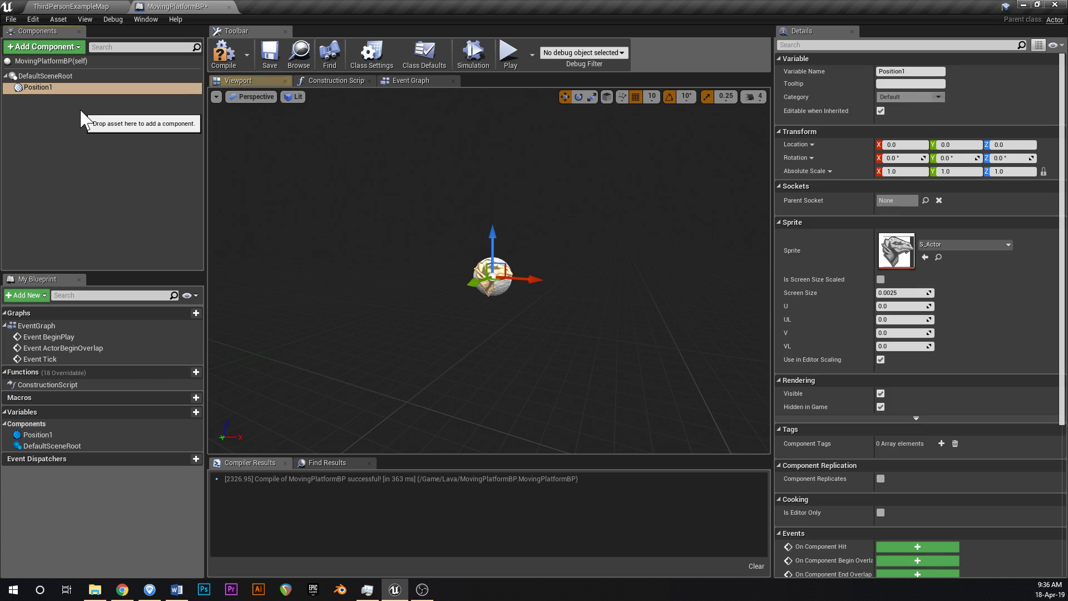
- Duplicate Position1 as a second billboard named Position2 and save
{"action": "left_click", "coordinate": [65, 106]}
{"action": "left_click", "coordinate": [60, 92]}
{"action": "key", "text": "ctrl+w"}
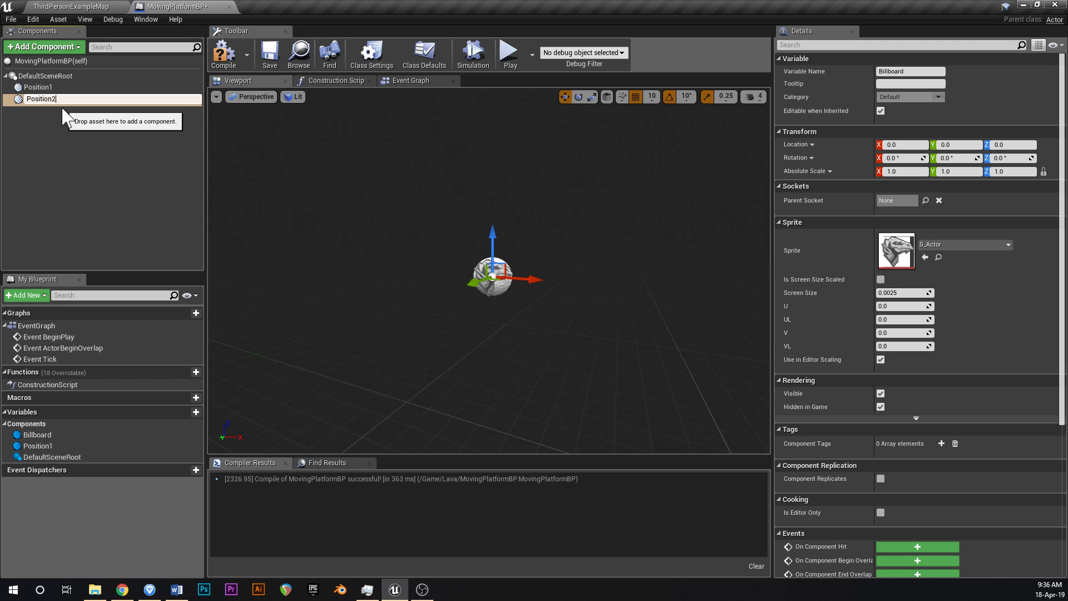
{"action": "key", "text": "Return"}
{"action": "left_click", "coordinate": [271, 58]}
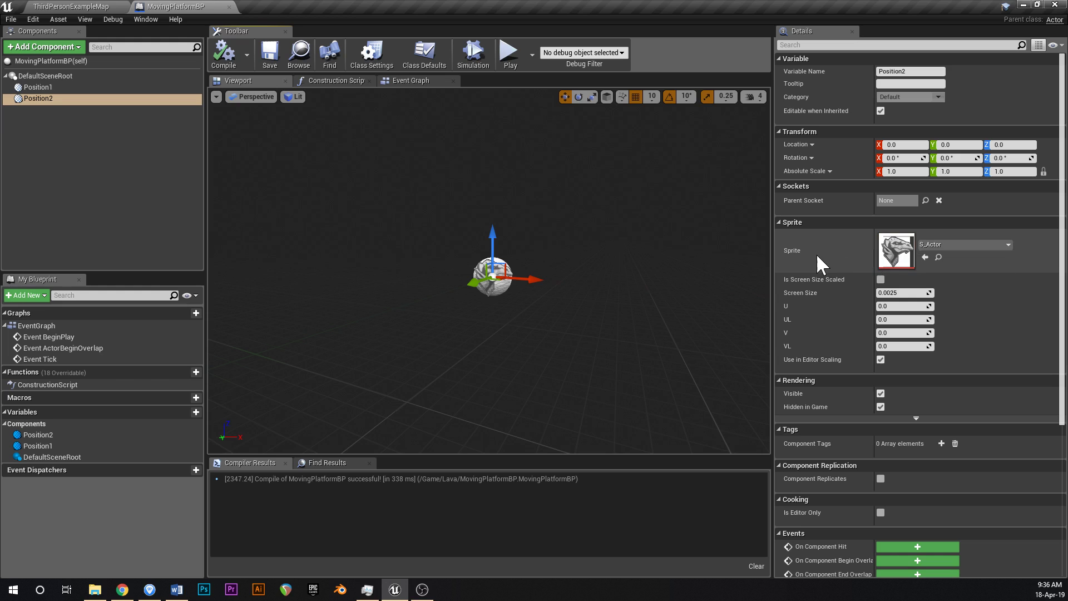
- Move Position2 to X 180 and Position1 to X -210, then compile and save
{"action": "left_click_drag", "start_coordinate": [549, 281], "coordinate": [531, 276]}
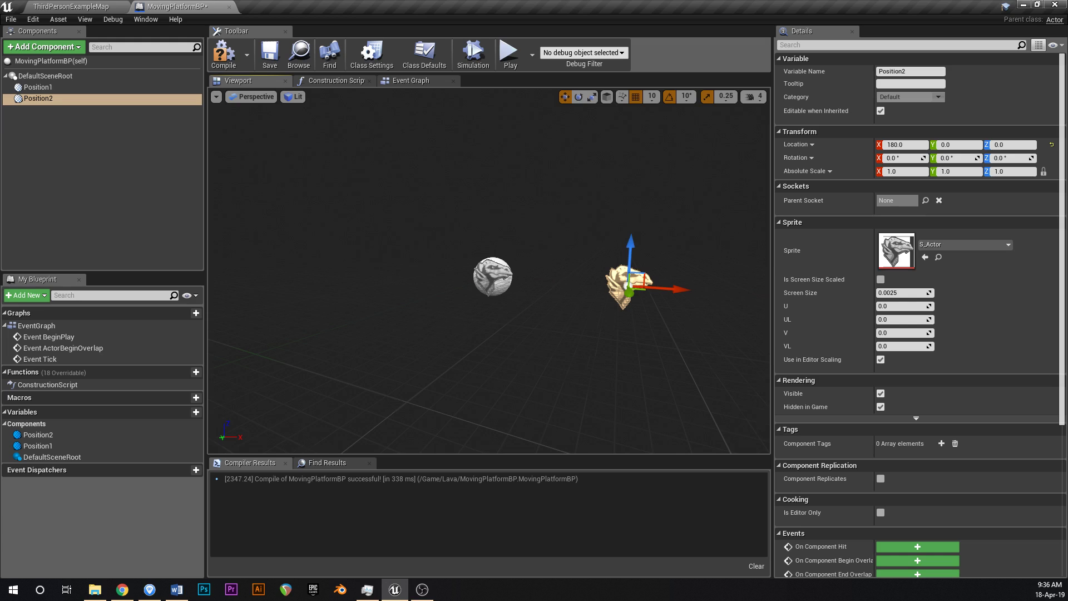
{"action": "right_click_drag", "start_coordinate": [540, 281], "coordinate": [539, 281]}
{"action": "left_click", "coordinate": [497, 273]}
{"action": "left_click_drag", "start_coordinate": [546, 291], "coordinate": [413, 276]}
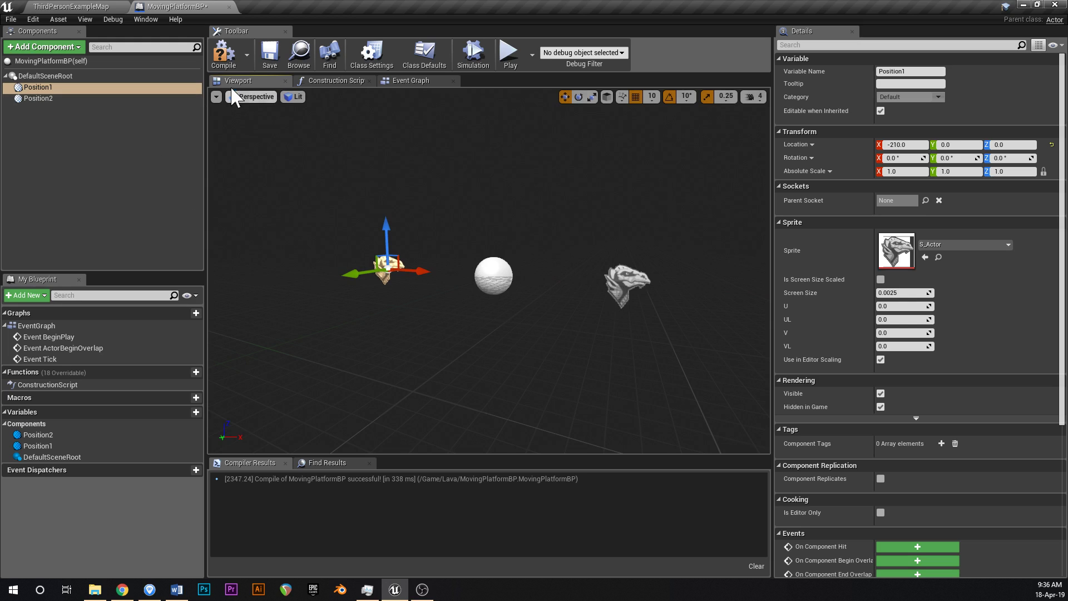
{"action": "left_click", "coordinate": [224, 53]}
{"action": "left_click", "coordinate": [270, 53]}
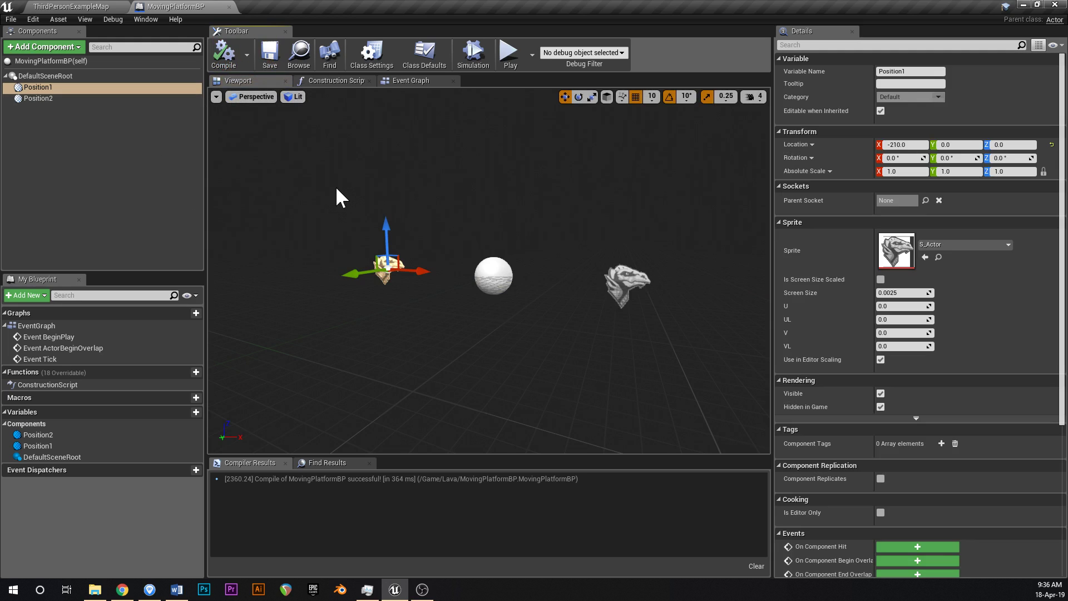
{"action": "left_click", "coordinate": [338, 81]}
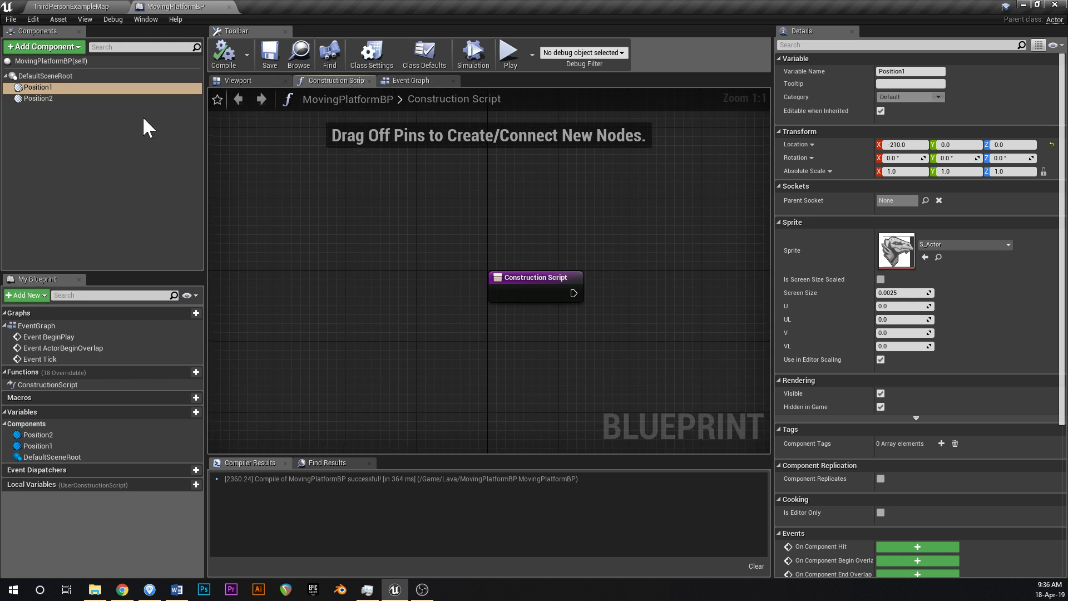
{"action": "left_click", "coordinate": [143, 127]}
{"action": "left_click", "coordinate": [239, 81]}
{"action": "left_click", "coordinate": [61, 47]}
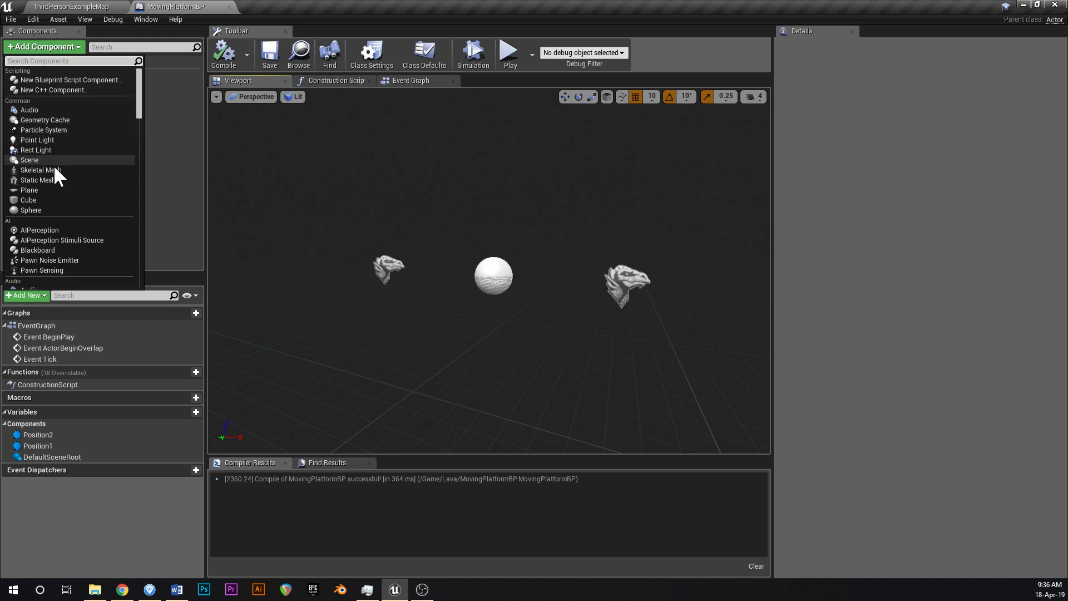
- Add a Static Mesh component named PlatformSM using the 1M_Cube_Chamfer mesh
{"action": "left_click", "coordinate": [55, 180]}
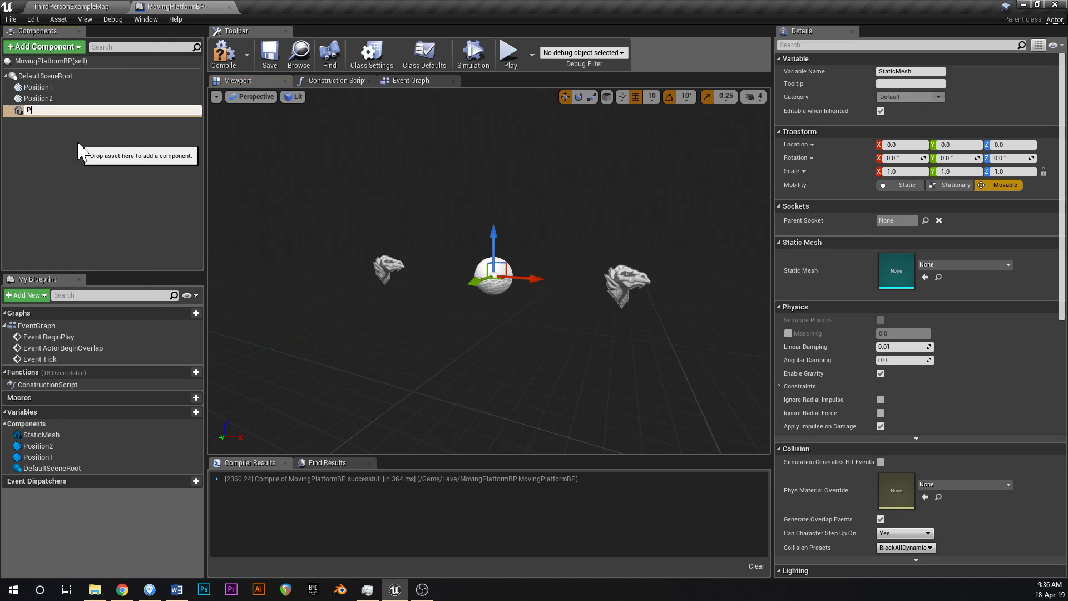
{"action": "type", "text": "PlatformSM"}
{"action": "key", "text": "Return"}
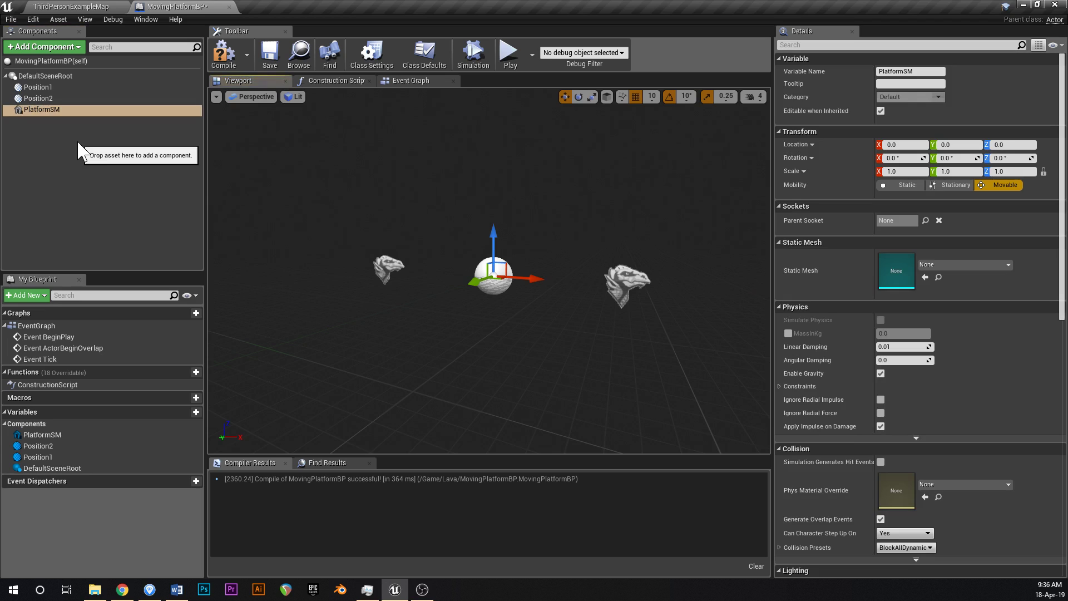
{"action": "left_click", "coordinate": [950, 265]}
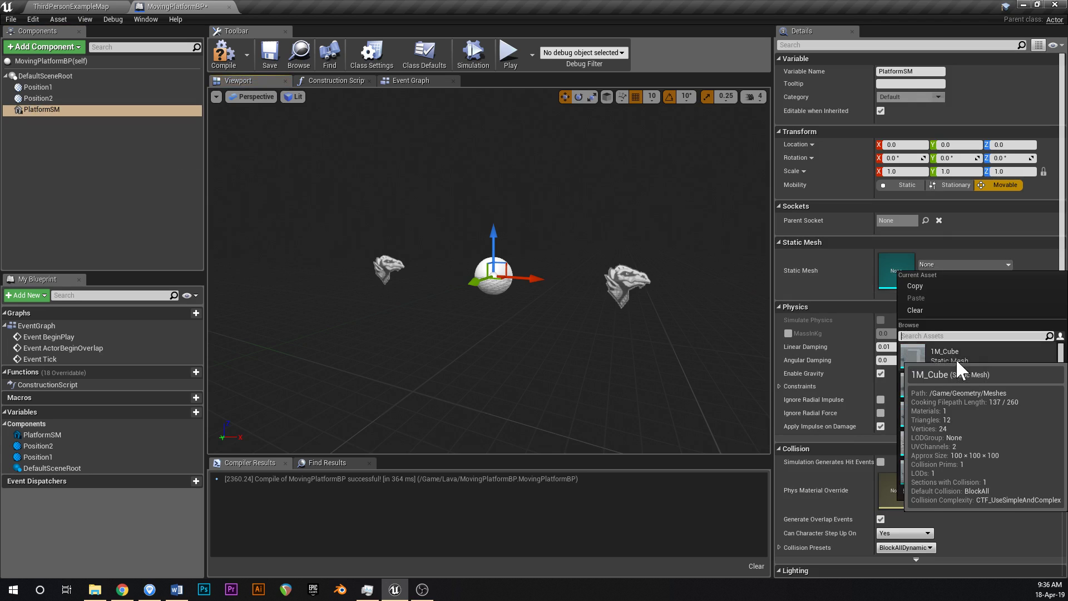
{"action": "left_click", "coordinate": [983, 386]}
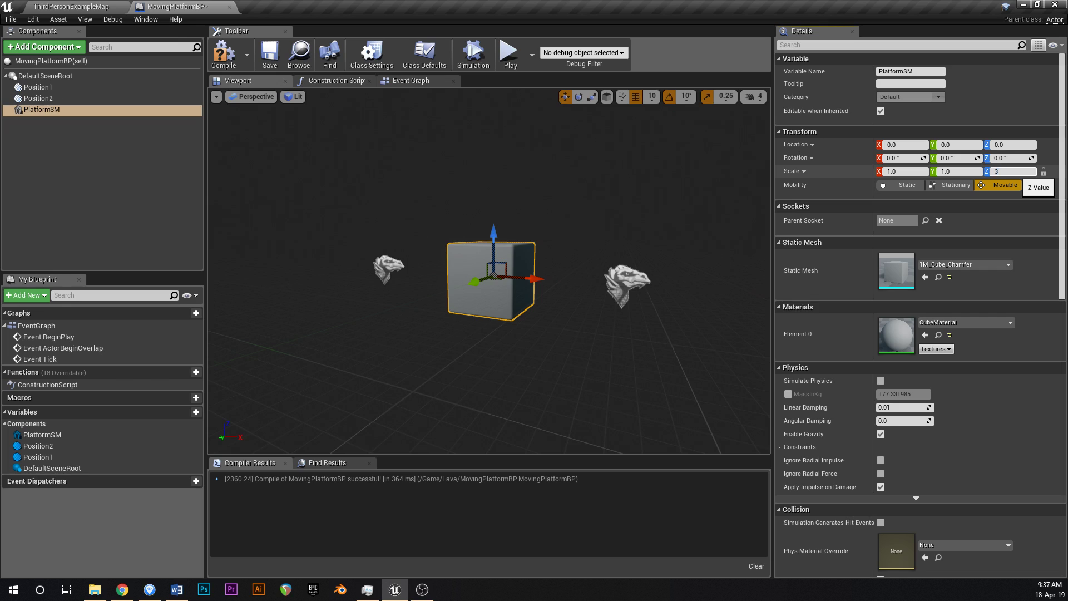
- Scale PlatformSM to 3 on all axes and save the Blueprint
{"action": "type", "text": "3"}
{"action": "key", "text": "Return"}
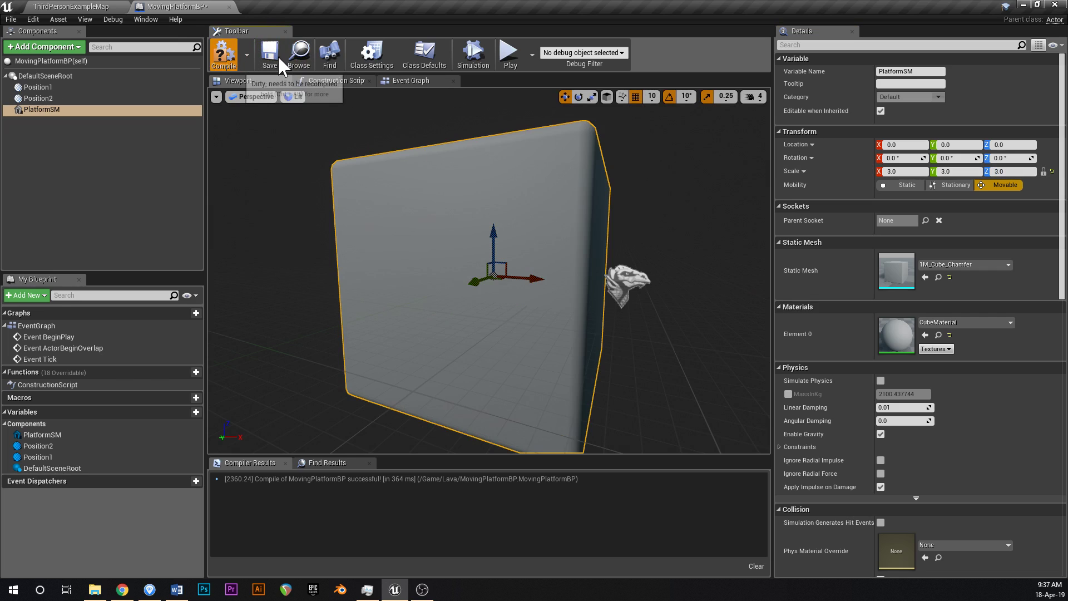
{"action": "left_click", "coordinate": [272, 54]}
- Place a MovingPlatformBP block above the lava and enlarge the LavaBP Lava Scale X and Y
{"action": "left_click", "coordinate": [90, 8]}
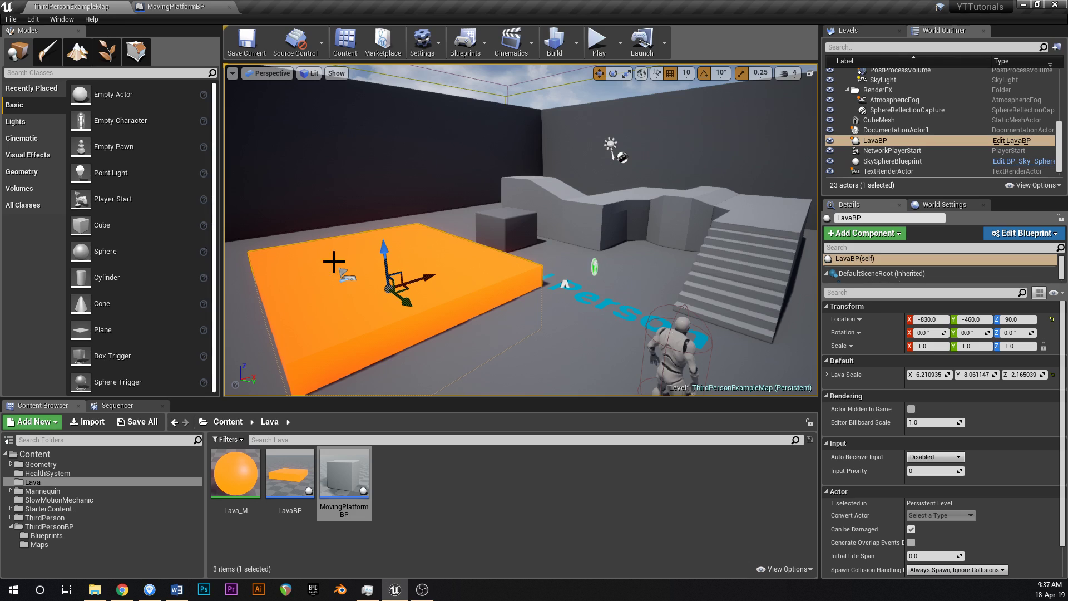
{"action": "left_click_drag", "start_coordinate": [331, 492], "coordinate": [428, 267]}
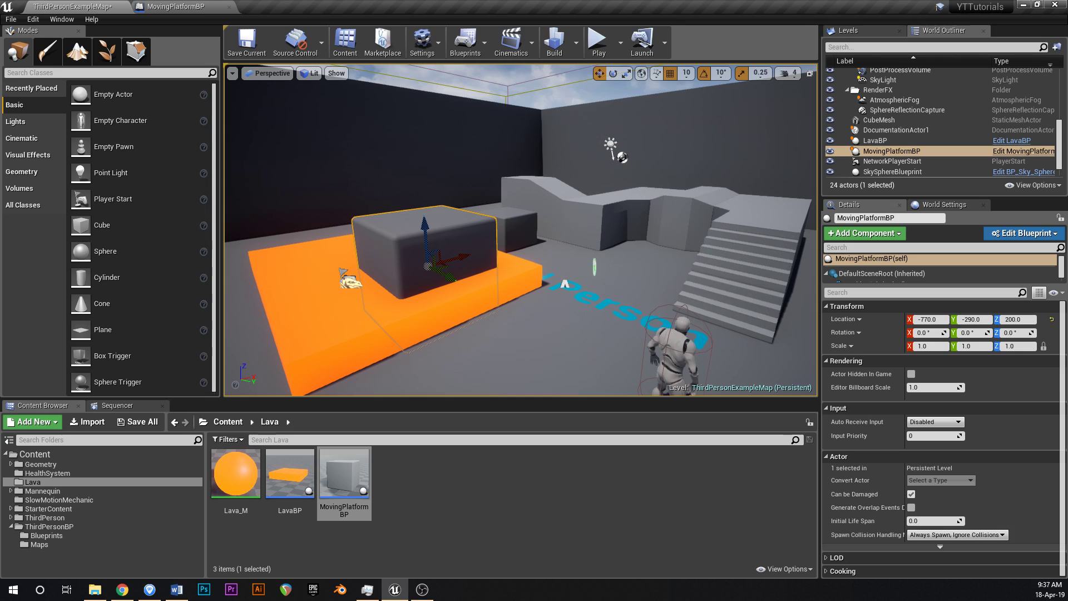
{"action": "left_click", "coordinate": [353, 324]}
{"action": "right_click_drag", "start_coordinate": [354, 324], "coordinate": [323, 320]}
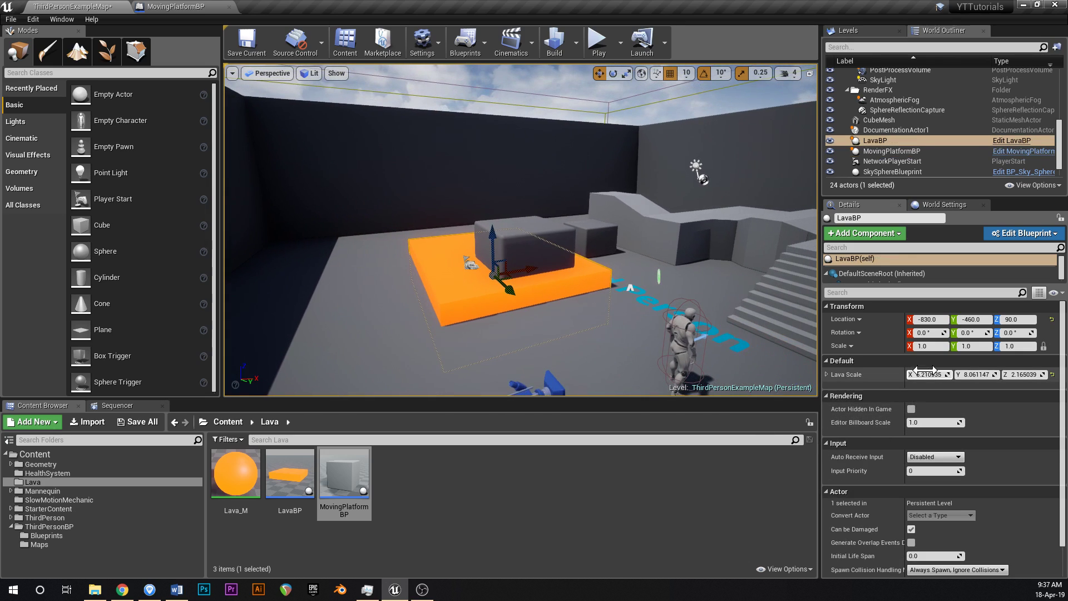
{"action": "left_click_drag", "start_coordinate": [925, 374], "coordinate": [988, 375]}
{"action": "left_click_drag", "start_coordinate": [506, 287], "coordinate": [559, 257]}
{"action": "left_click", "coordinate": [514, 245]}
{"action": "right_click_drag", "start_coordinate": [515, 245], "coordinate": [503, 242]}
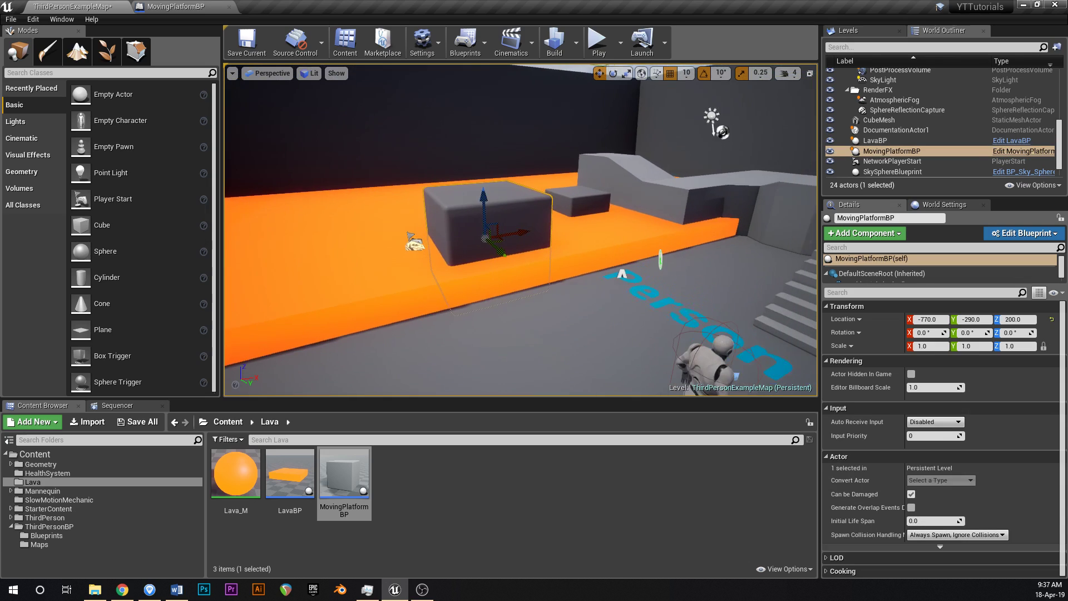
{"action": "left_click", "coordinate": [184, 7]}
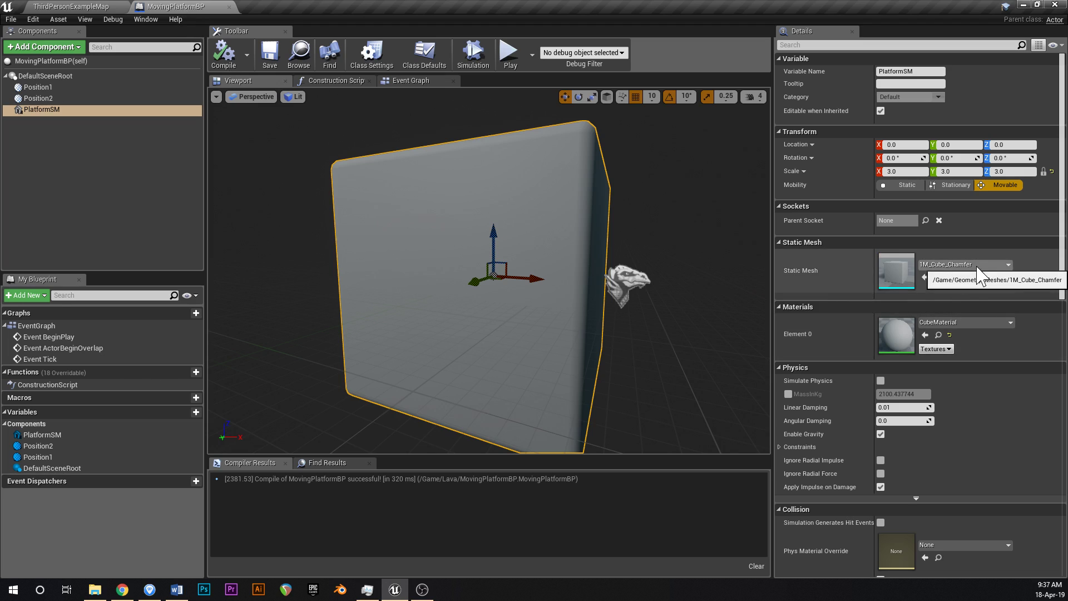
- Set the platform mesh's Element 0 material to M_Brick_Clay_New
{"action": "left_click", "coordinate": [953, 323]}
{"action": "scroll", "coordinate": [959, 259], "scroll_direction": "down", "scroll_amount": 4}
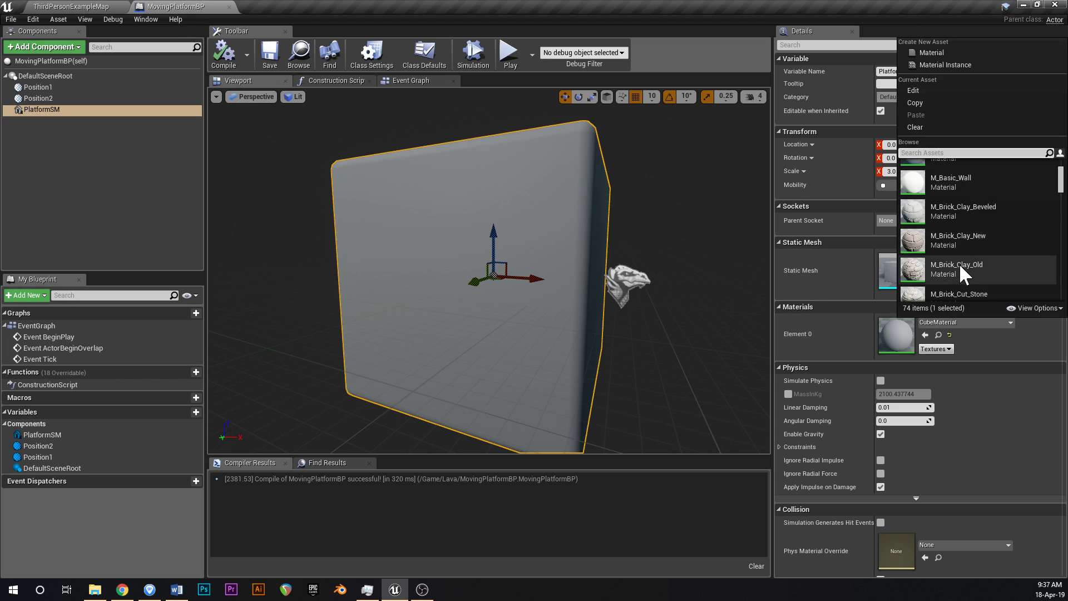
{"action": "left_click", "coordinate": [959, 230]}
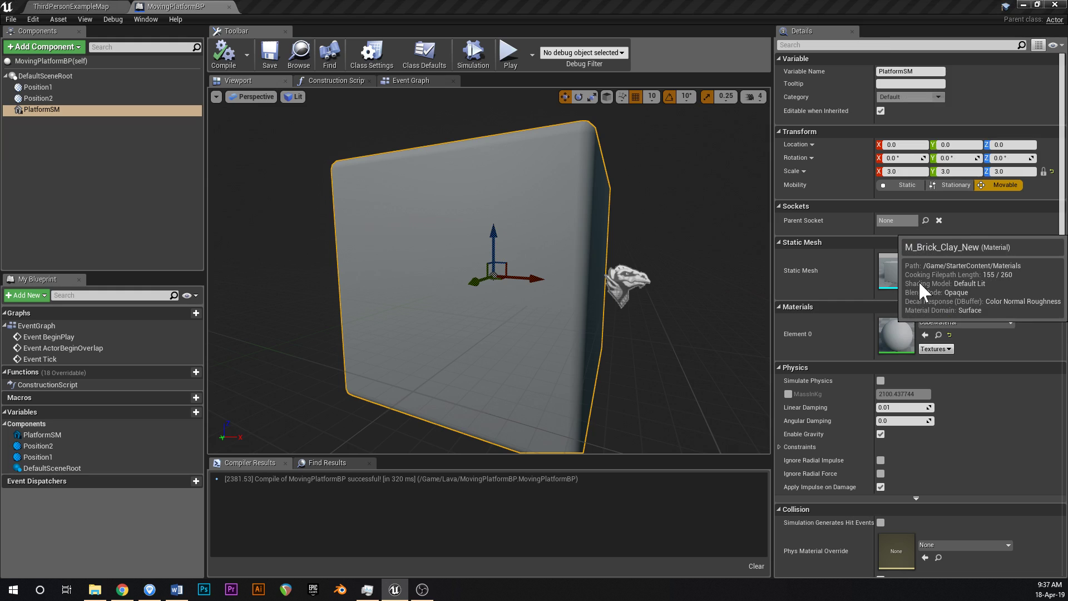
{"action": "scroll", "coordinate": [538, 300], "scroll_direction": "down", "scroll_amount": 3}
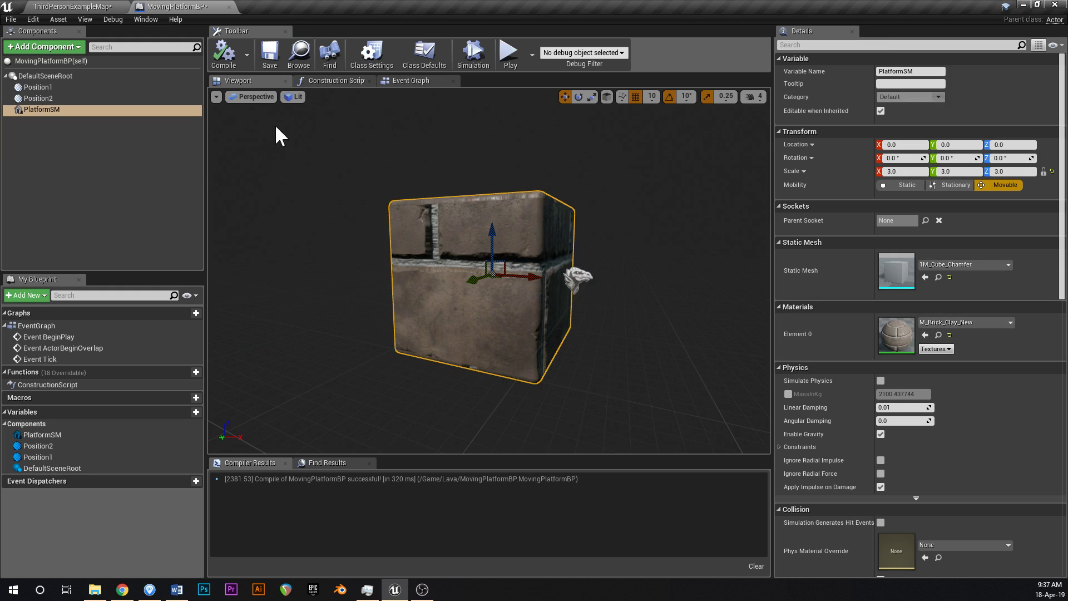
- Compile and save MovingPlatformBP, then save the ThirdPersonExampleMap level
{"action": "left_click", "coordinate": [225, 55]}
{"action": "left_click", "coordinate": [269, 54]}
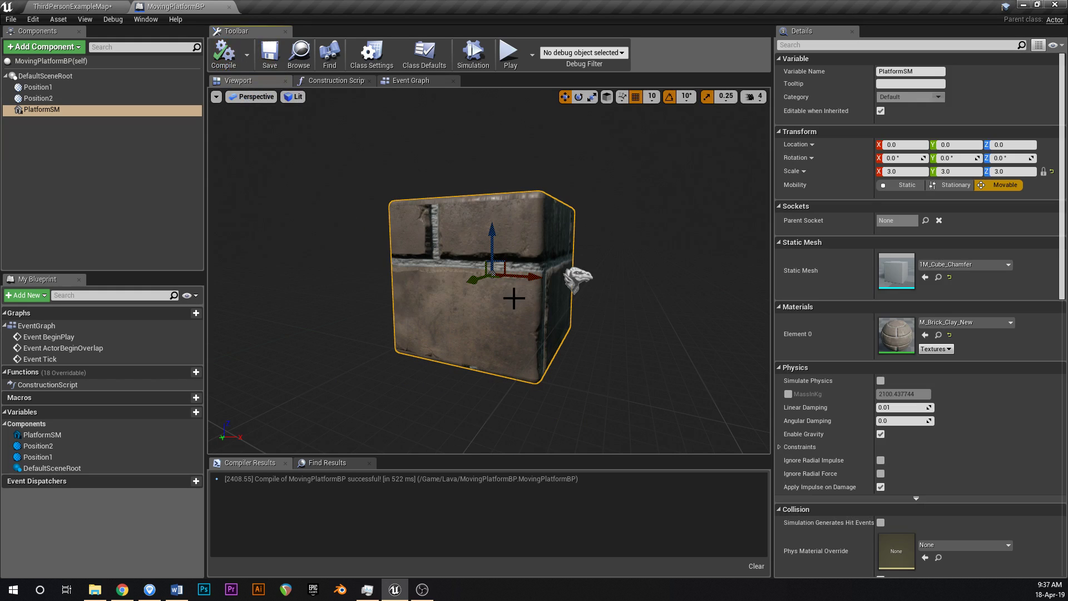
{"action": "left_click", "coordinate": [78, 7]}
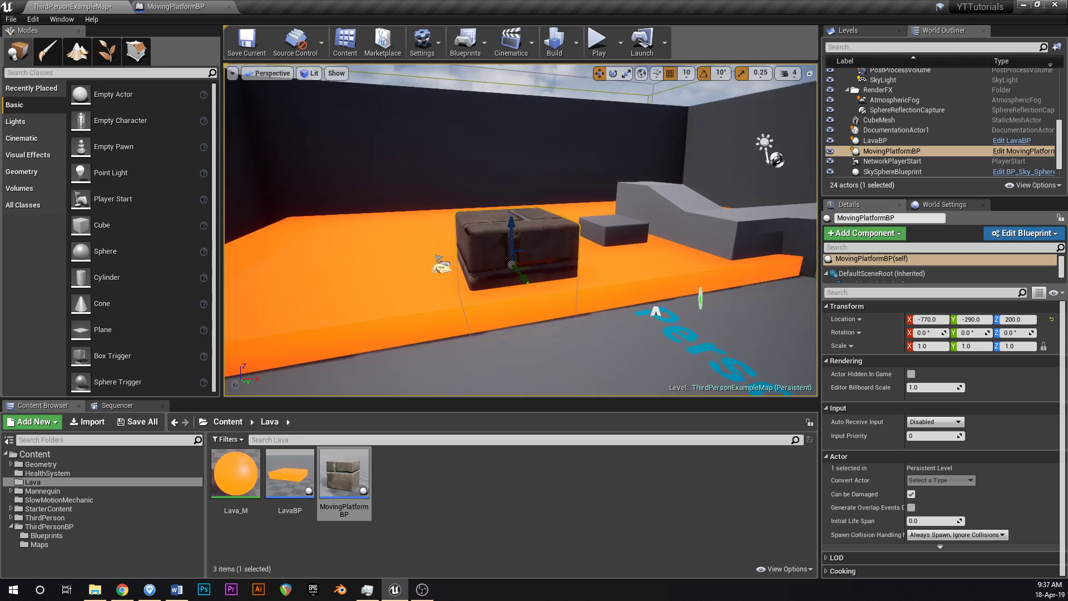
{"action": "key", "text": "ctrl+s"}
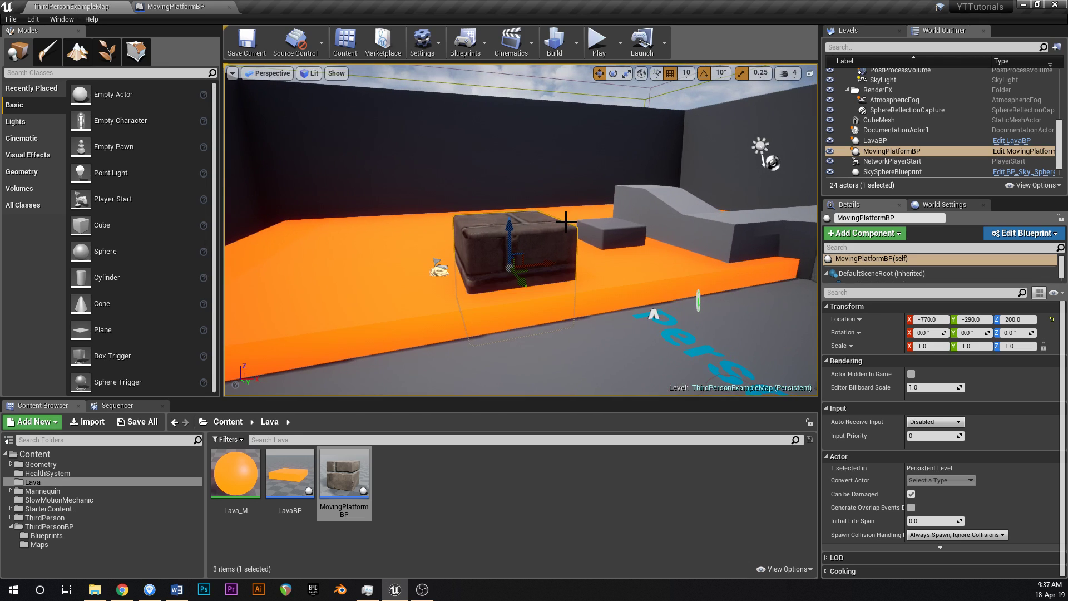
- Set Position2's Location X to 500 and Position1's to -500, then save
{"action": "left_click", "coordinate": [189, 7]}
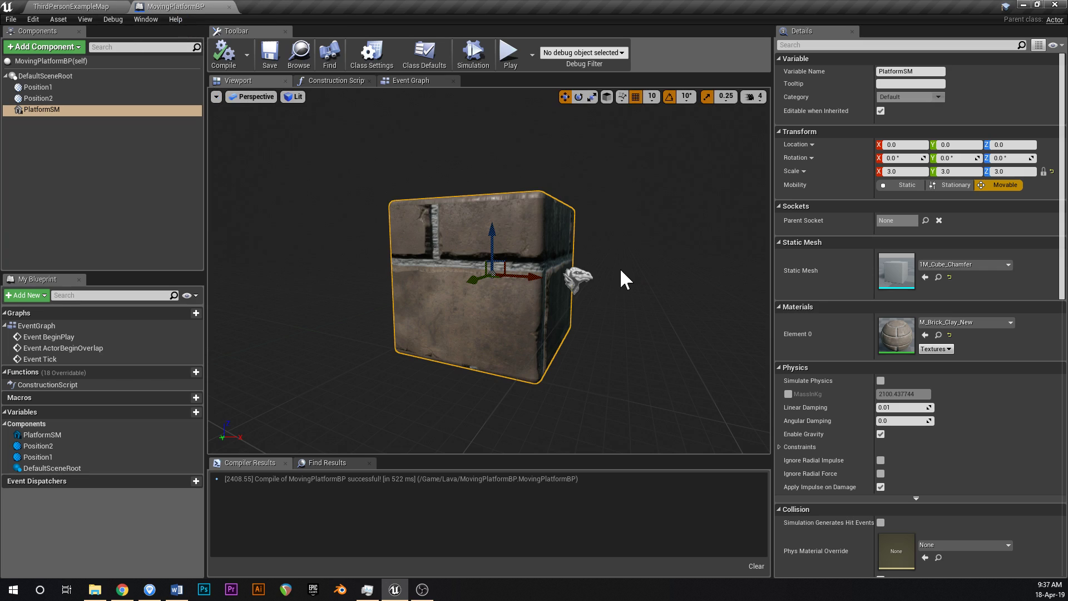
{"action": "left_click", "coordinate": [569, 281]}
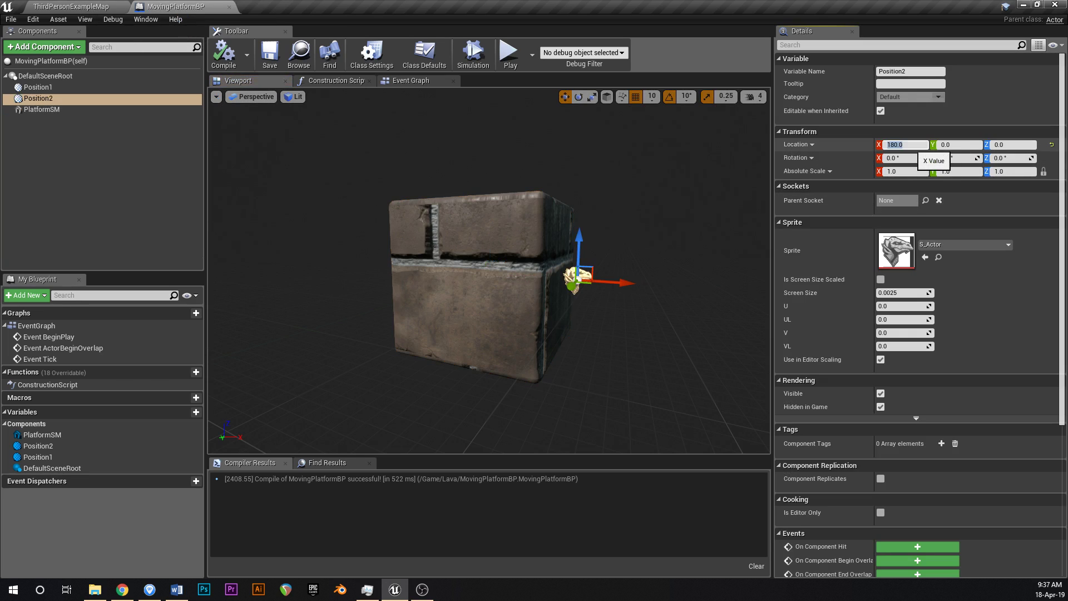
{"action": "key", "text": "Return"}
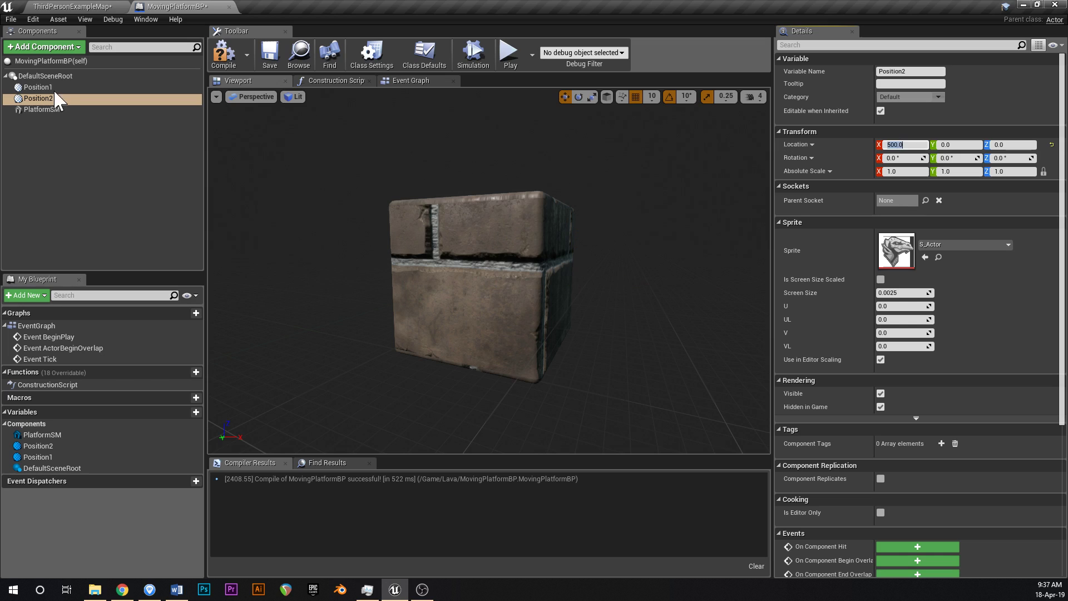
{"action": "left_click", "coordinate": [38, 87]}
{"action": "left_click", "coordinate": [924, 145]}
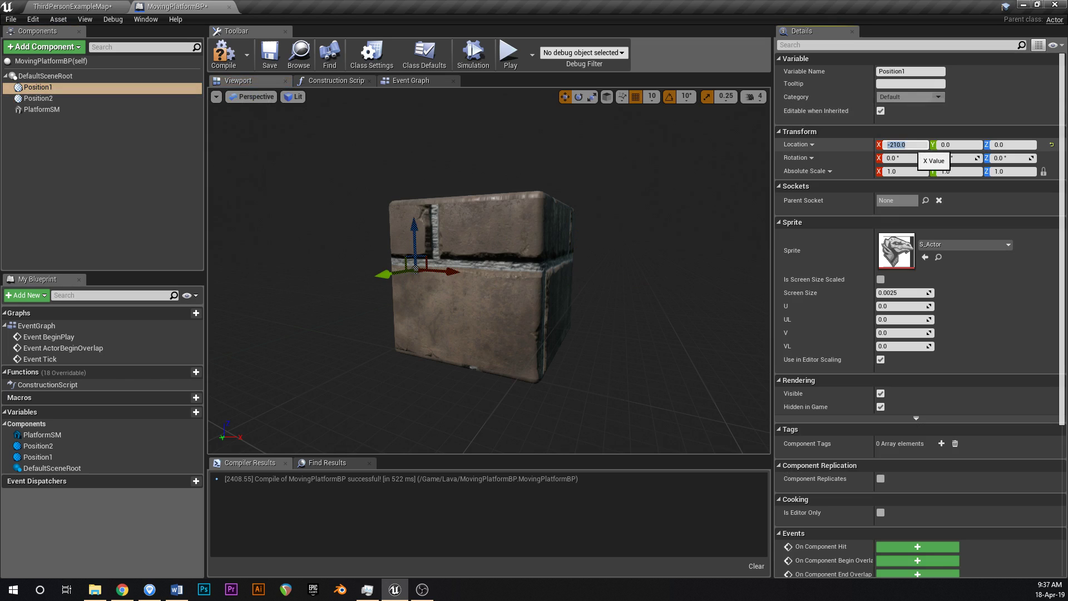
{"action": "type", "text": "-500"}
{"action": "key", "text": "Return"}
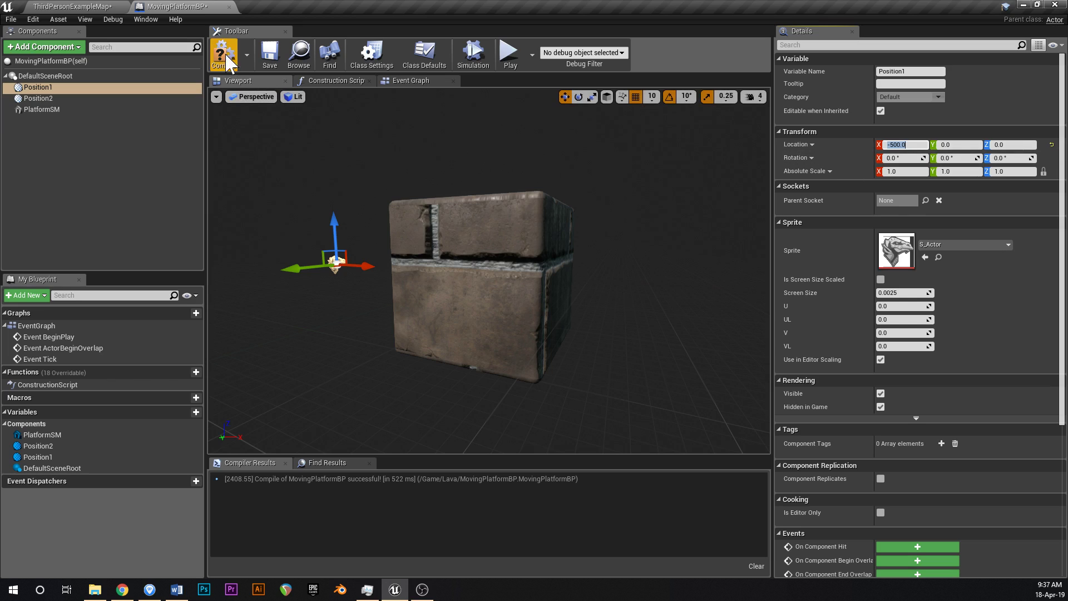
{"action": "left_click", "coordinate": [275, 56]}
- Delete the unused ActorBeginOverlap and Tick events from the Event Graph
{"action": "left_click", "coordinate": [412, 82]}
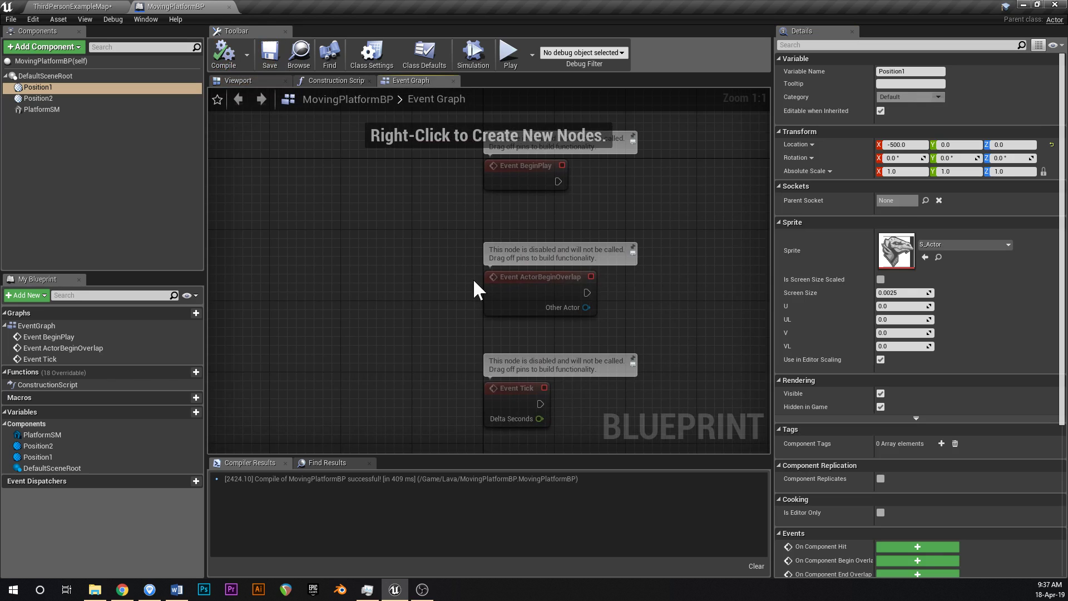
{"action": "left_click_drag", "start_coordinate": [390, 285], "coordinate": [423, 384]}
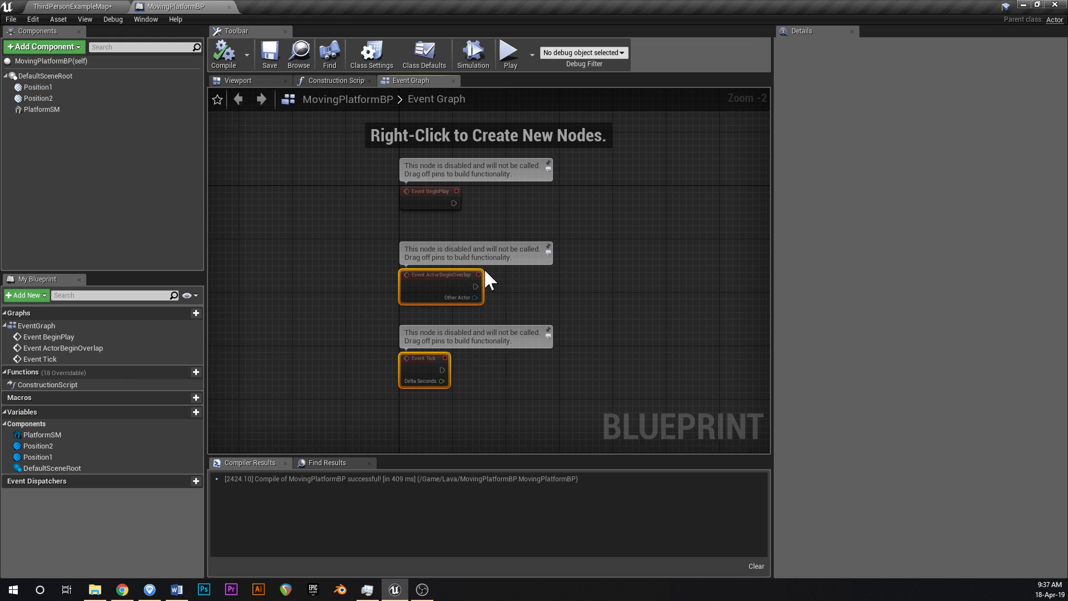
{"action": "key", "text": "Delete"}
{"action": "scroll", "coordinate": [423, 239], "scroll_direction": "down", "scroll_amount": 2}
{"action": "scroll", "coordinate": [422, 240], "scroll_direction": "up", "scroll_amount": 2}
- Add Position 1 and Position 2 references, plus a GetWorldLocation node fed by Position 1
{"action": "left_click_drag", "start_coordinate": [38, 87], "coordinate": [394, 279]}
{"action": "left_click_drag", "start_coordinate": [53, 101], "coordinate": [402, 316]}
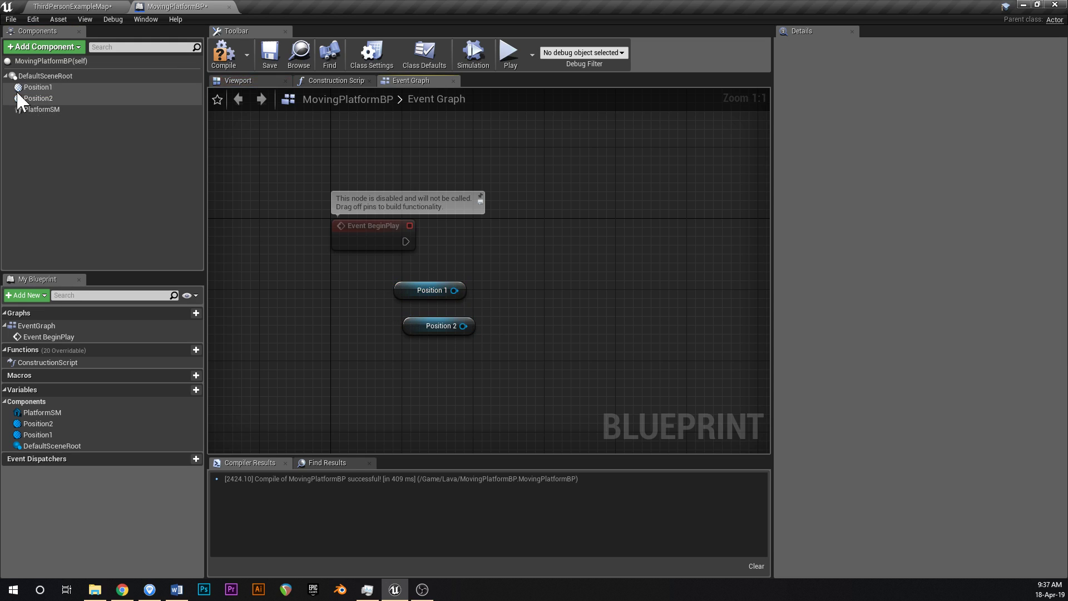
{"action": "left_click_drag", "start_coordinate": [25, 88], "coordinate": [538, 318]}
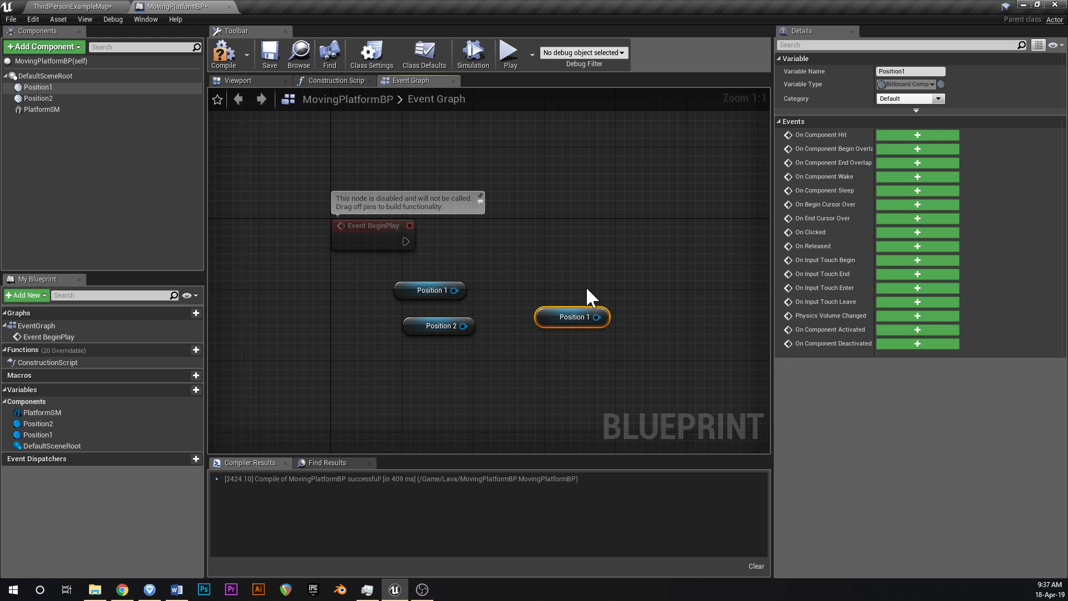
{"action": "key", "text": "Delete"}
{"action": "left_click_drag", "start_coordinate": [454, 290], "coordinate": [524, 251]}
{"action": "type", "text": "getworldlocation"}
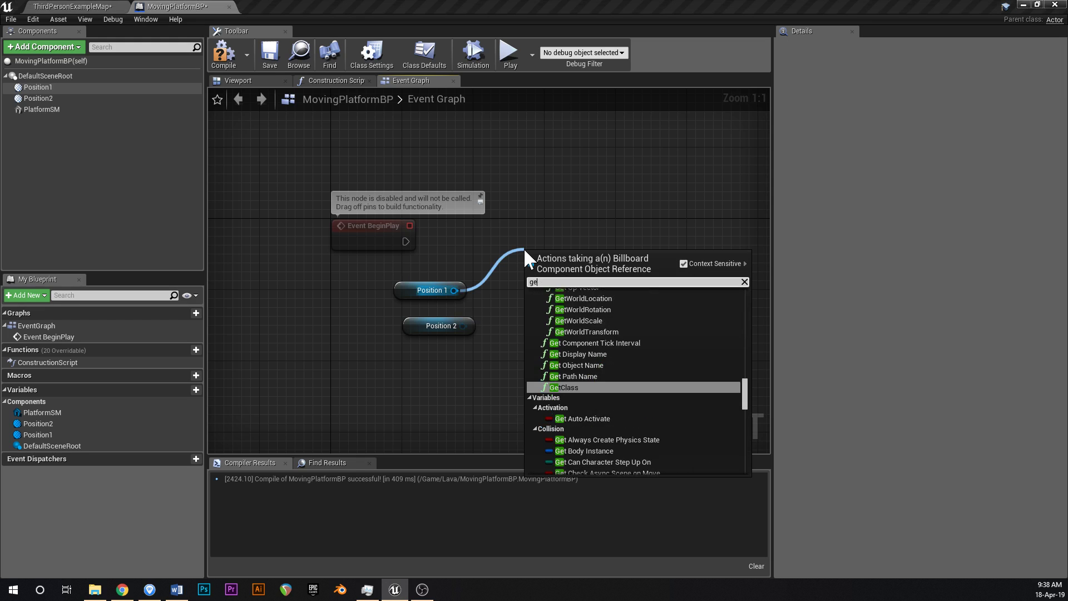
{"action": "key", "text": "Return"}
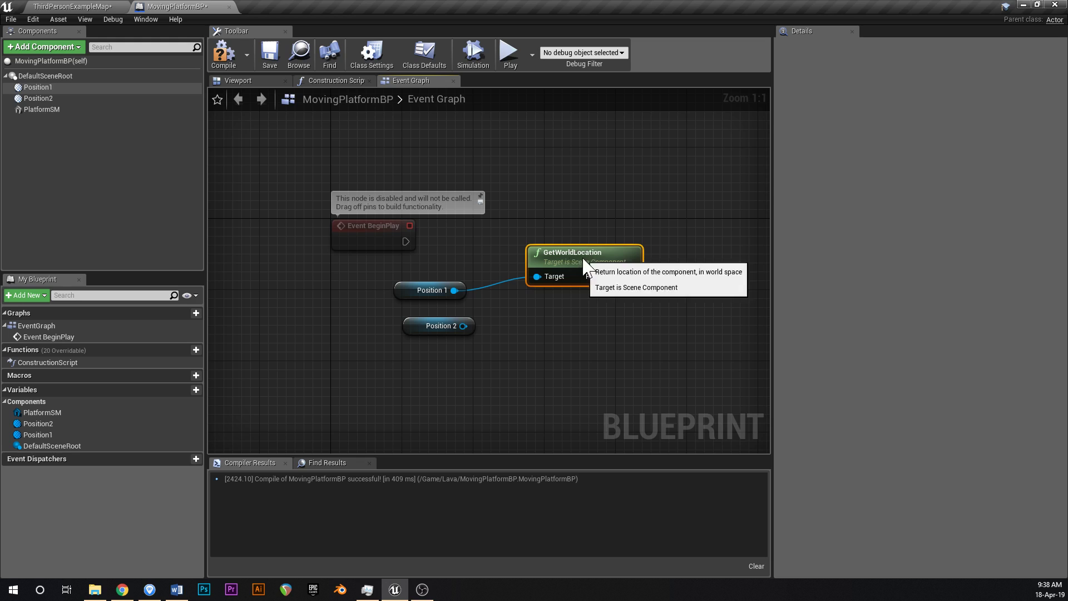
{"action": "left_click_drag", "start_coordinate": [582, 257], "coordinate": [664, 261]}
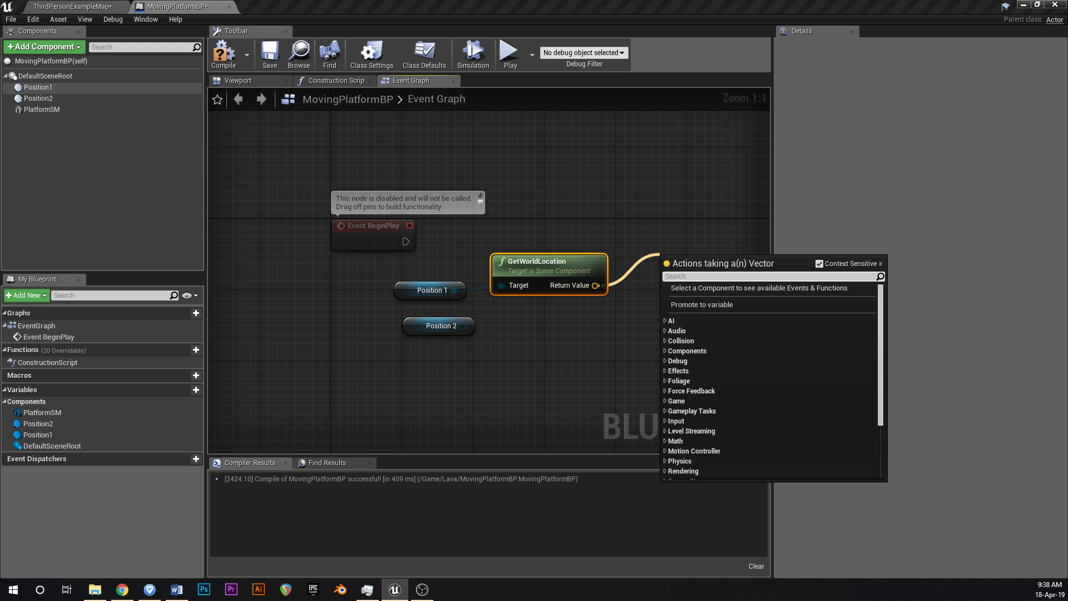
- Promote the world location to a new vector variable Pos1, set on Event BeginPlay
{"action": "left_click", "coordinate": [700, 305]}
{"action": "type", "text": "P"}
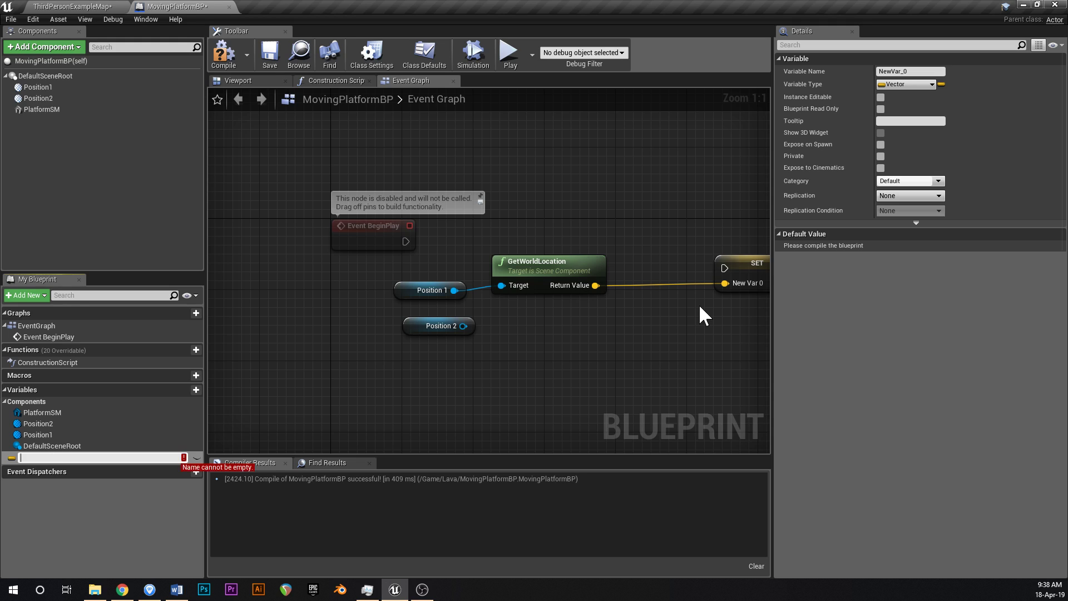
{"action": "type", "text": "os1"}
{"action": "key", "text": "Return"}
{"action": "right_click_drag", "start_coordinate": [704, 312], "coordinate": [572, 305]}
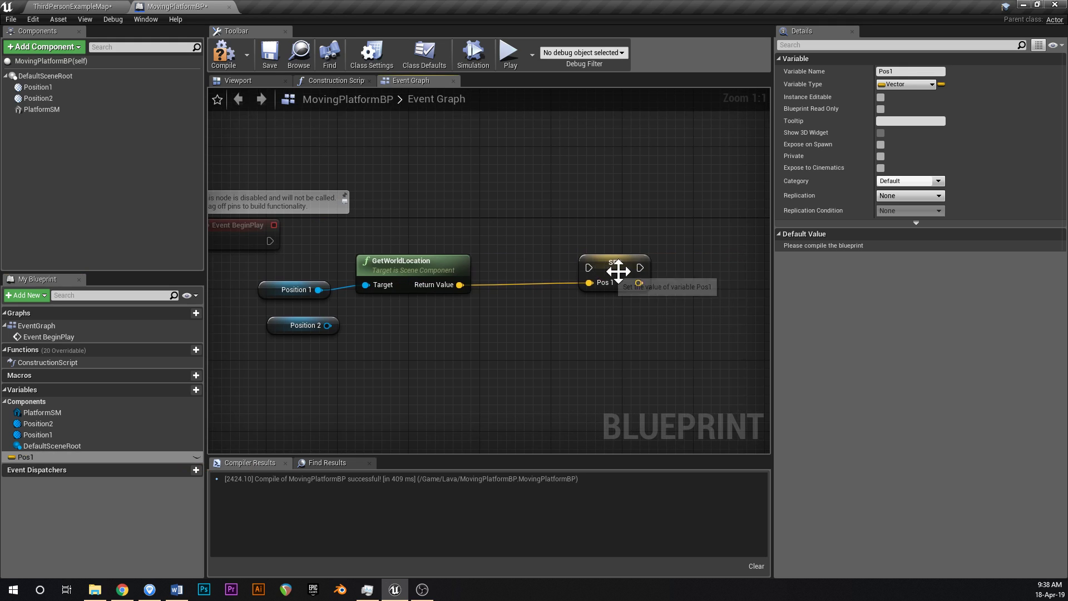
{"action": "left_click_drag", "start_coordinate": [615, 269], "coordinate": [563, 227]}
{"action": "right_click_drag", "start_coordinate": [323, 236], "coordinate": [416, 234]}
{"action": "left_click_drag", "start_coordinate": [363, 239], "coordinate": [622, 253]}
- Move the Position 2 reference beside the Pos1 chain and copy the GetWorldLocation node
{"action": "left_click", "coordinate": [490, 330]}
{"action": "left_click_drag", "start_coordinate": [383, 321], "coordinate": [689, 304]}
{"action": "right_click_drag", "start_coordinate": [688, 304], "coordinate": [456, 298]}
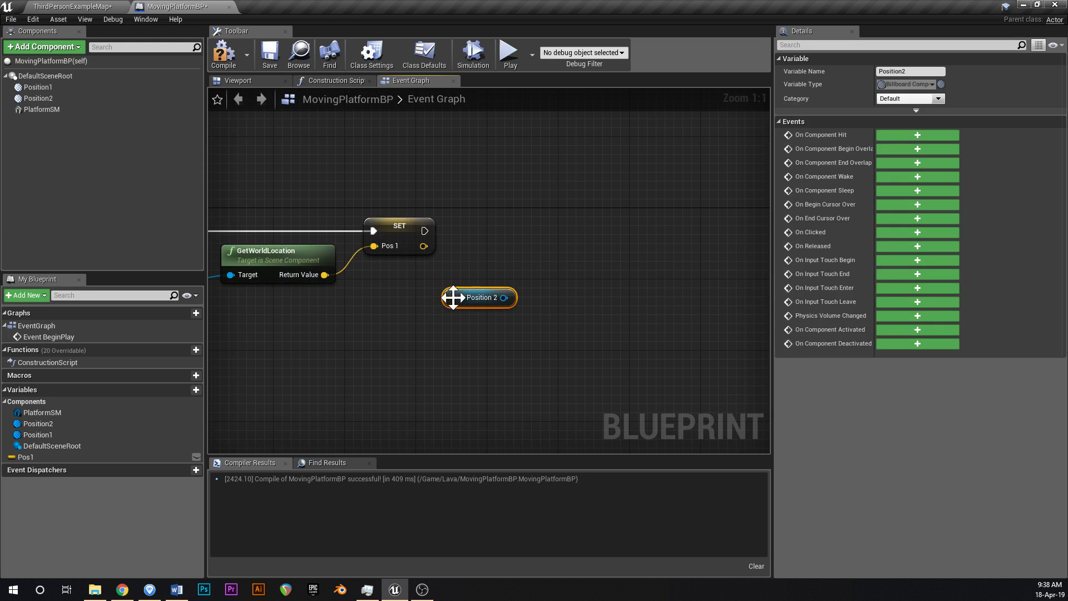
{"action": "right_click_drag", "start_coordinate": [266, 307], "coordinate": [401, 303]}
{"action": "left_click", "coordinate": [409, 269]}
{"action": "key", "text": "ctrl+c"}
- Paste a second GetWorldLocation node and wire Position 2 into its Target
{"action": "key", "text": "ctrl+v"}
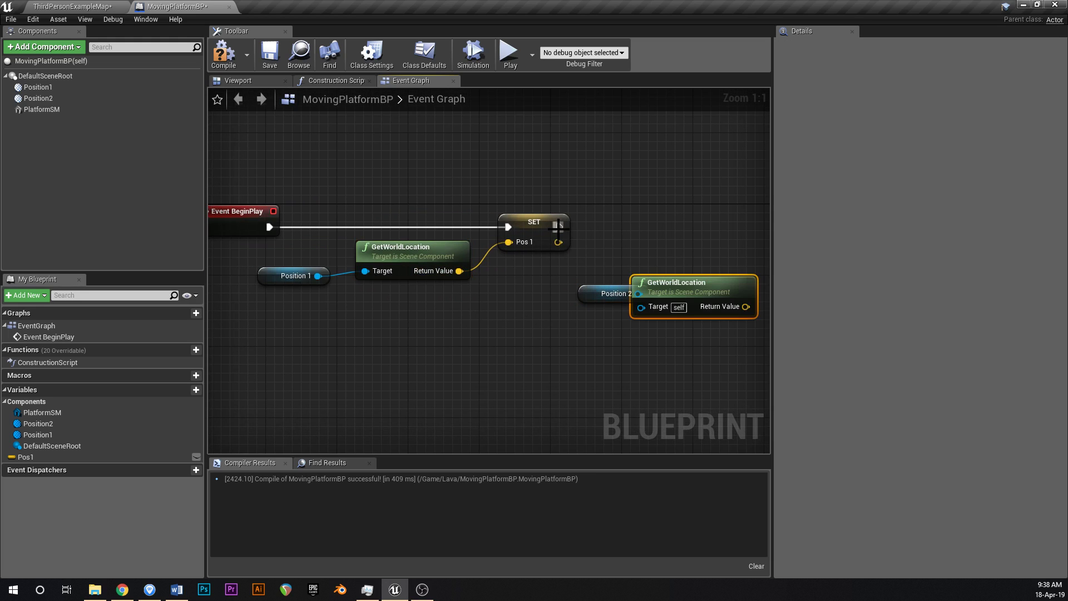
{"action": "left_click_drag", "start_coordinate": [558, 227], "coordinate": [715, 229]}
{"action": "right_click_drag", "start_coordinate": [640, 199], "coordinate": [562, 238]}
{"action": "left_click_drag", "start_coordinate": [614, 320], "coordinate": [623, 285]}
{"action": "left_click_drag", "start_coordinate": [572, 309], "coordinate": [560, 332]}
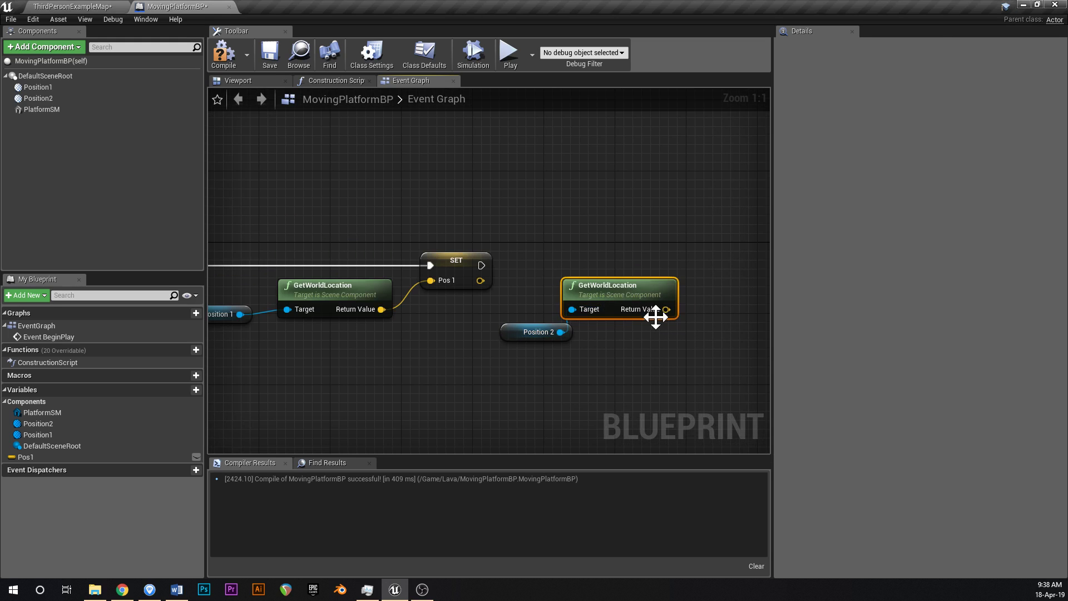
- Promote its Return Value to a new vector variable Pos2 and tidy the nodes
{"action": "left_click_drag", "start_coordinate": [666, 310], "coordinate": [683, 286]}
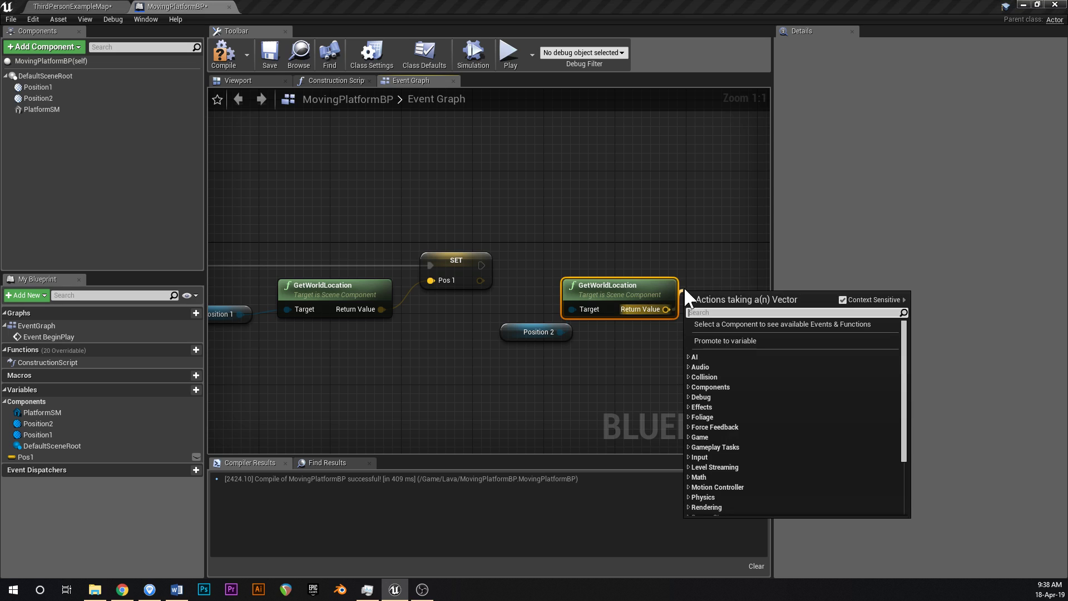
{"action": "left_click", "coordinate": [730, 341]}
{"action": "key", "text": "Return"}
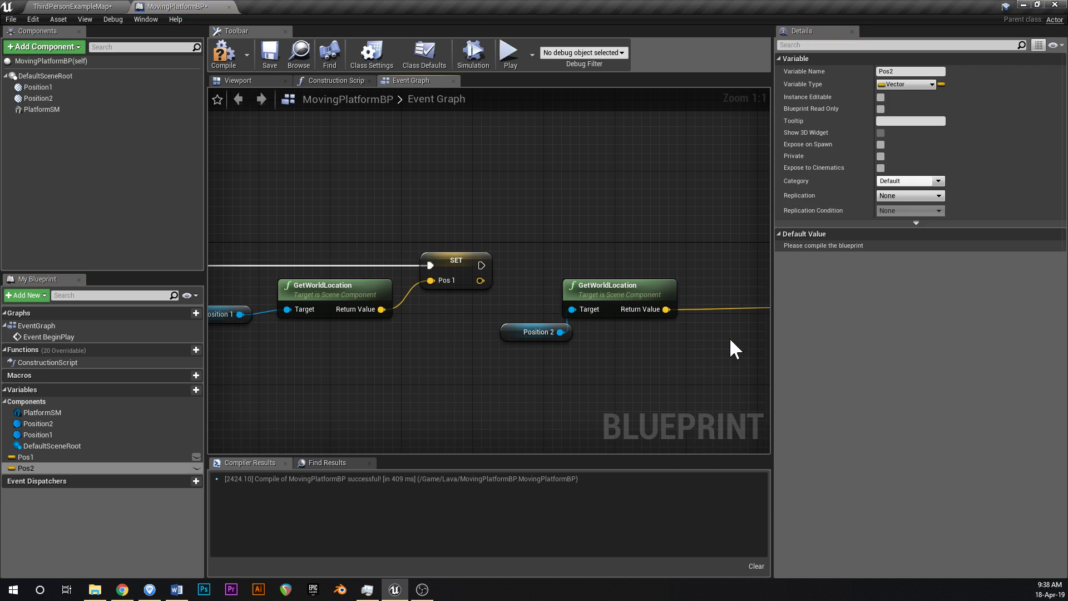
{"action": "right_click_drag", "start_coordinate": [730, 338], "coordinate": [647, 309]}
{"action": "left_click_drag", "start_coordinate": [432, 348], "coordinate": [501, 312]}
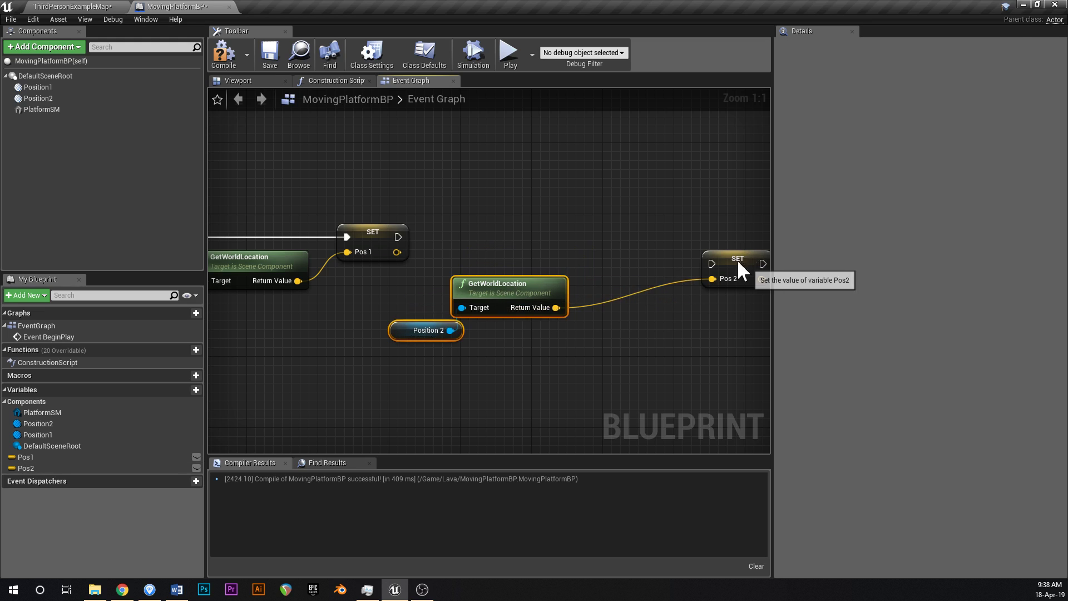
{"action": "left_click_drag", "start_coordinate": [736, 259], "coordinate": [639, 241]}
- Chain SET Pos 2 after SET Pos 1's execution output
{"action": "left_click_drag", "start_coordinate": [403, 244], "coordinate": [637, 243]}
{"action": "scroll", "coordinate": [638, 243], "scroll_direction": "down", "scroll_amount": 4}
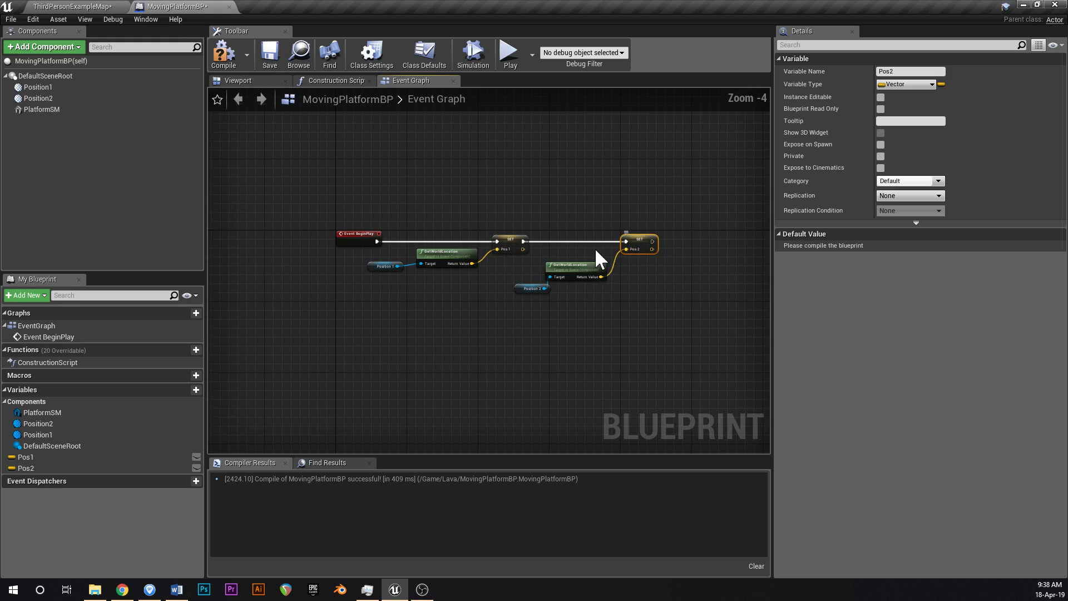
{"action": "scroll", "coordinate": [425, 229], "scroll_direction": "up", "scroll_amount": 4}
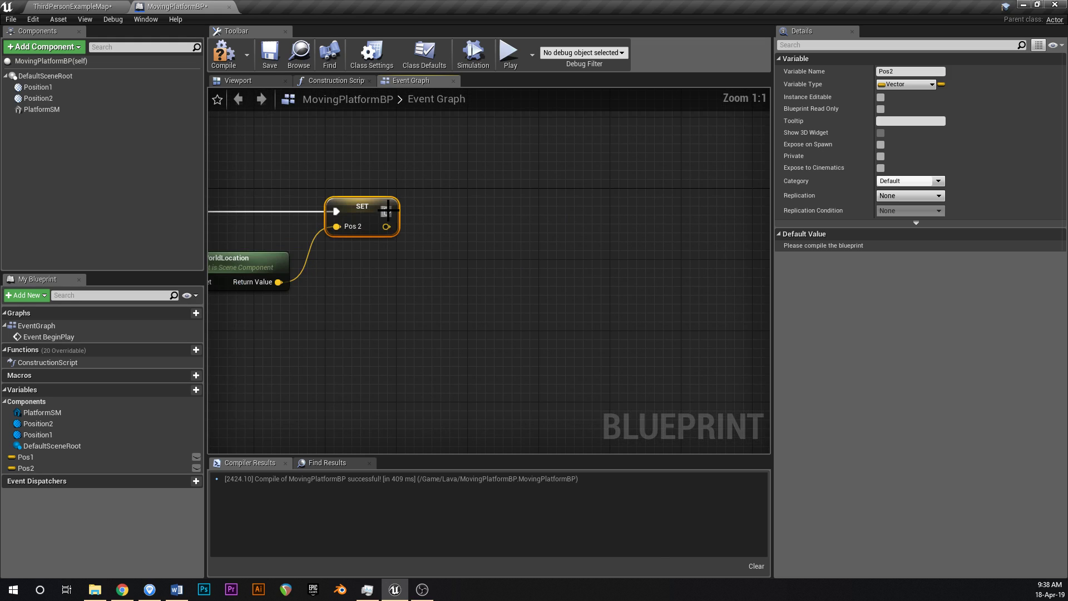
{"action": "left_click_drag", "start_coordinate": [387, 211], "coordinate": [557, 206]}
- Add a Timeline node named Moving after SET Pos 2
{"action": "type", "text": "timel"}
{"action": "key", "text": "Return"}
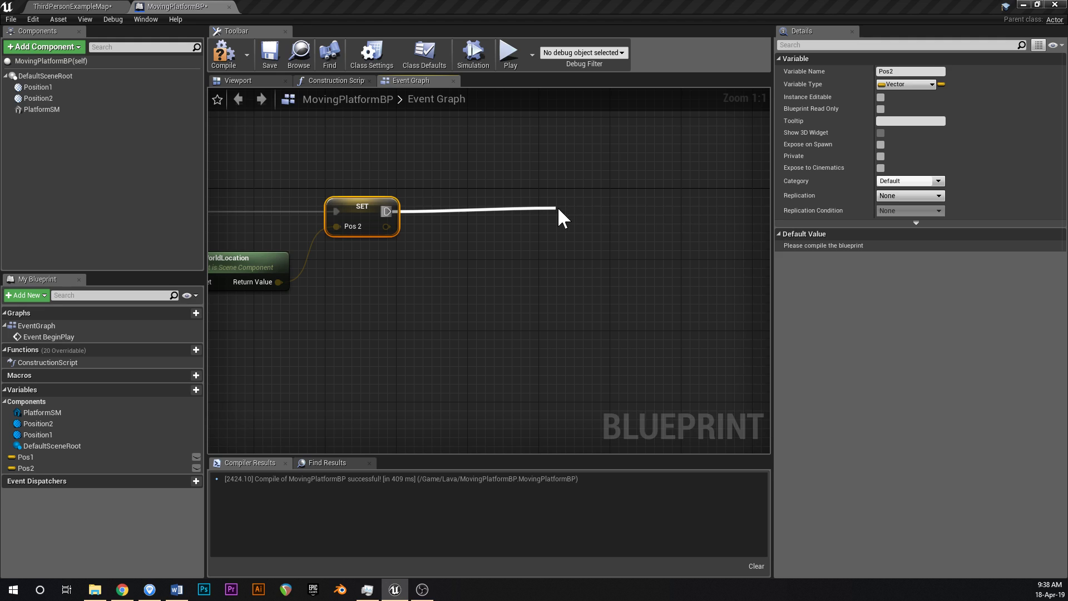
{"action": "type", "text": "Moving"}
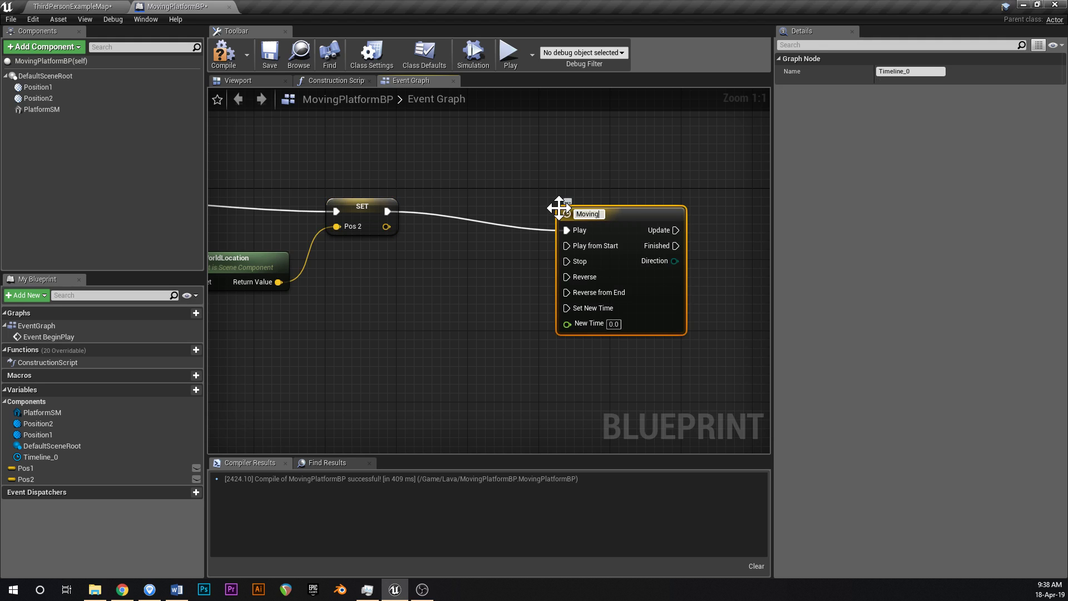
{"action": "key", "text": "Return"}
{"action": "scroll", "coordinate": [571, 267], "scroll_direction": "down", "scroll_amount": 4}
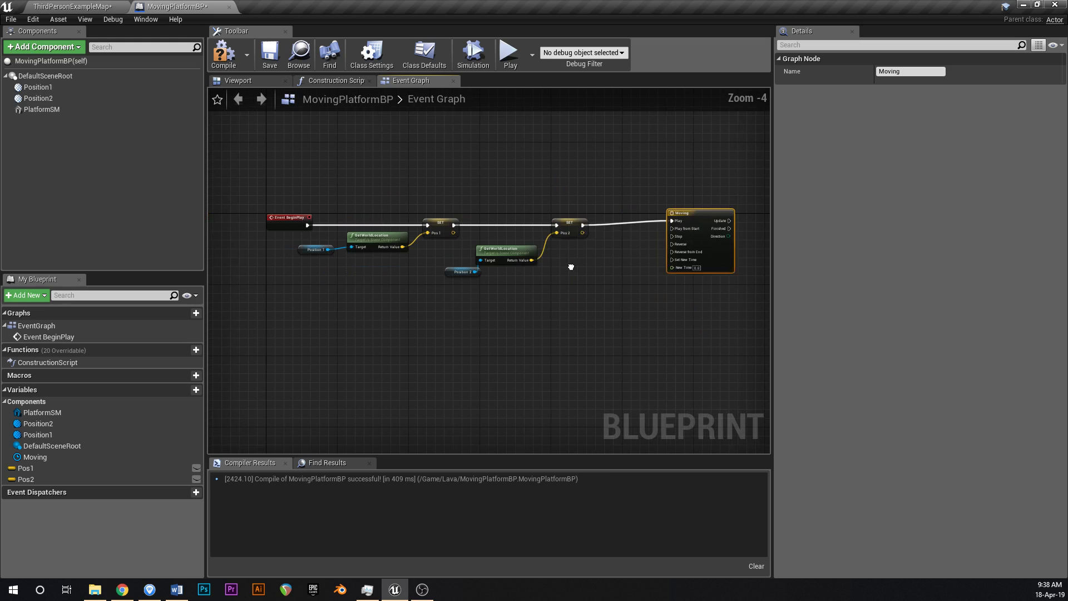
- Collapse the six position setup nodes into a node named SetupPositionInfo
{"action": "left_click_drag", "start_coordinate": [327, 320], "coordinate": [607, 184]}
{"action": "scroll", "coordinate": [418, 267], "scroll_direction": "up", "scroll_amount": 4}
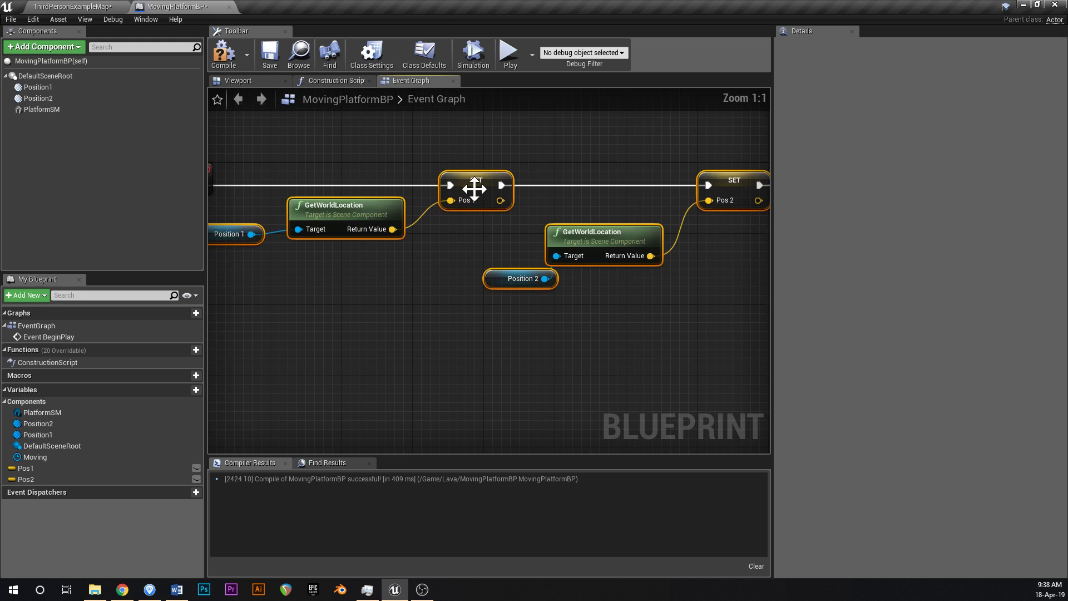
{"action": "right_click", "coordinate": [475, 187]}
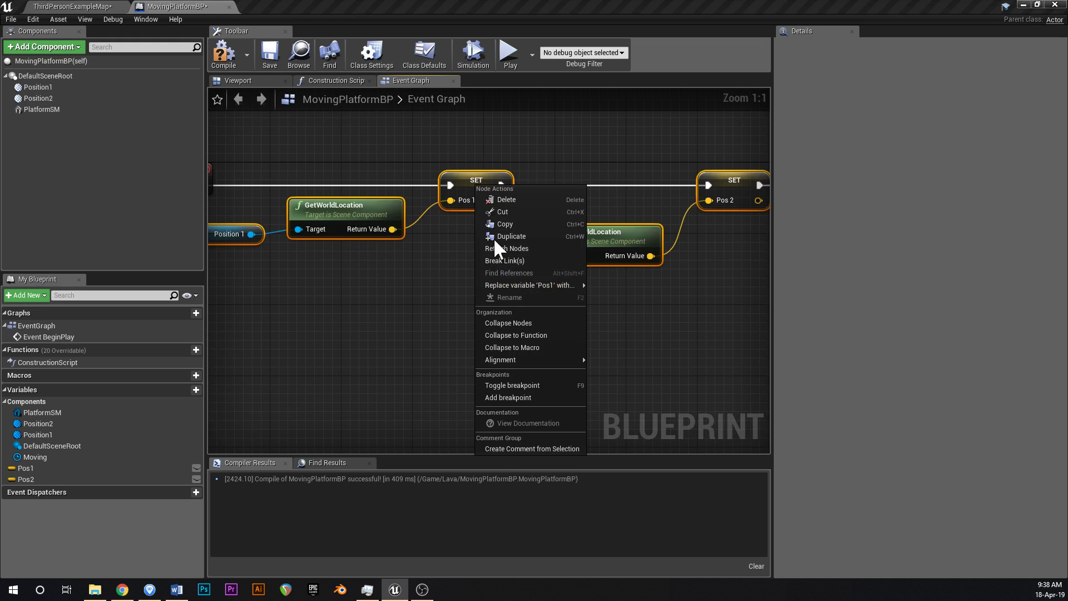
{"action": "left_click", "coordinate": [519, 322]}
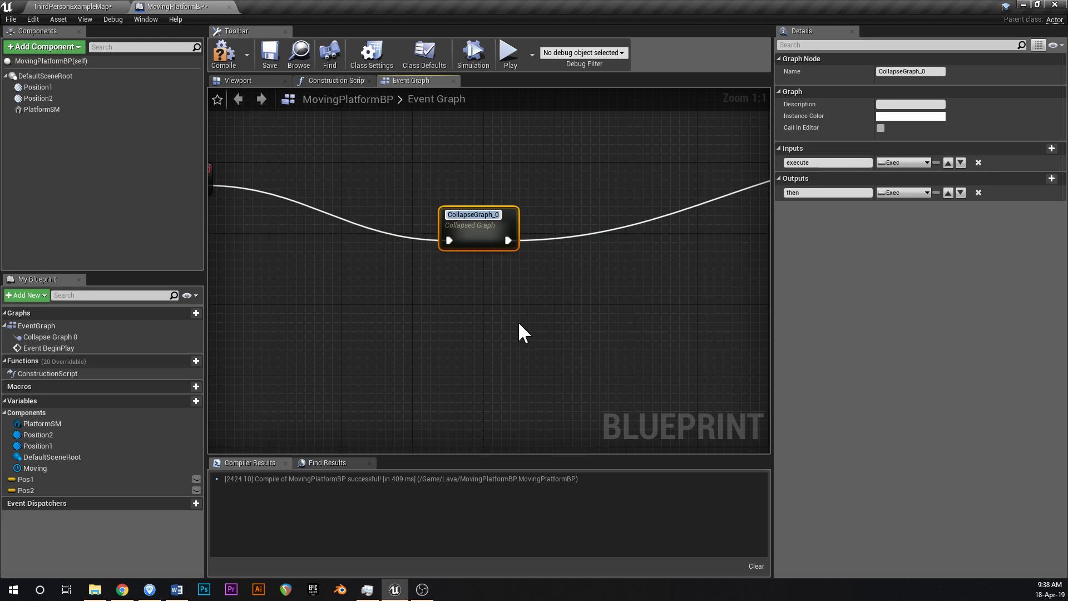
{"action": "type", "text": "SetupPositionInfo"}
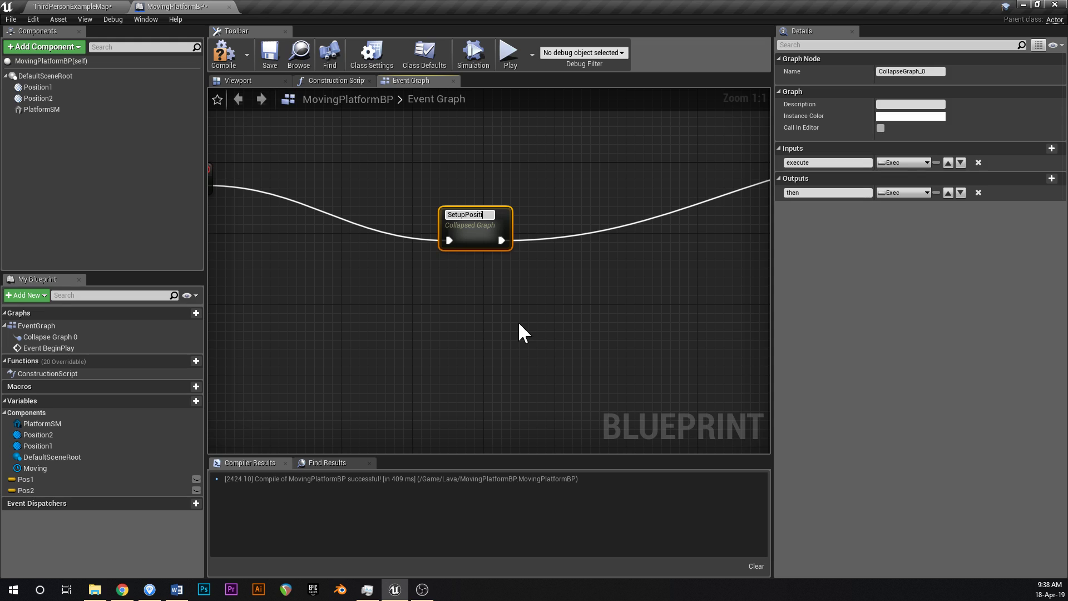
{"action": "key", "text": "Return"}
- Arrange SetupPositionInfo beside Event BeginPlay and the Moving timeline next to it
{"action": "scroll", "coordinate": [536, 227], "scroll_direction": "down", "scroll_amount": 1}
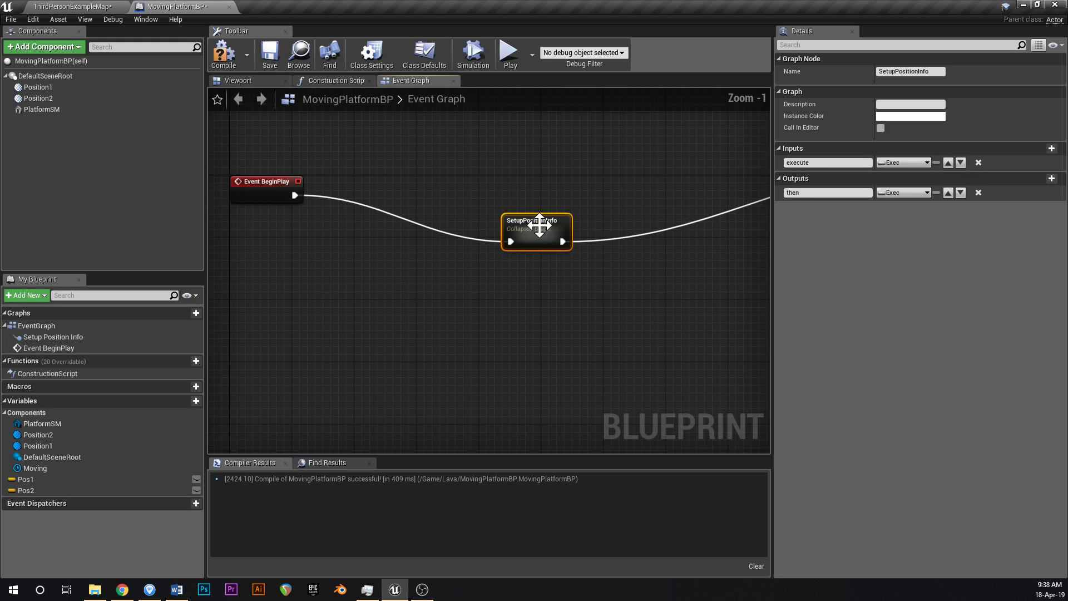
{"action": "left_click_drag", "start_coordinate": [539, 226], "coordinate": [357, 184]}
{"action": "scroll", "coordinate": [511, 227], "scroll_direction": "down", "scroll_amount": 3}
{"action": "left_click_drag", "start_coordinate": [713, 199], "coordinate": [463, 192]}
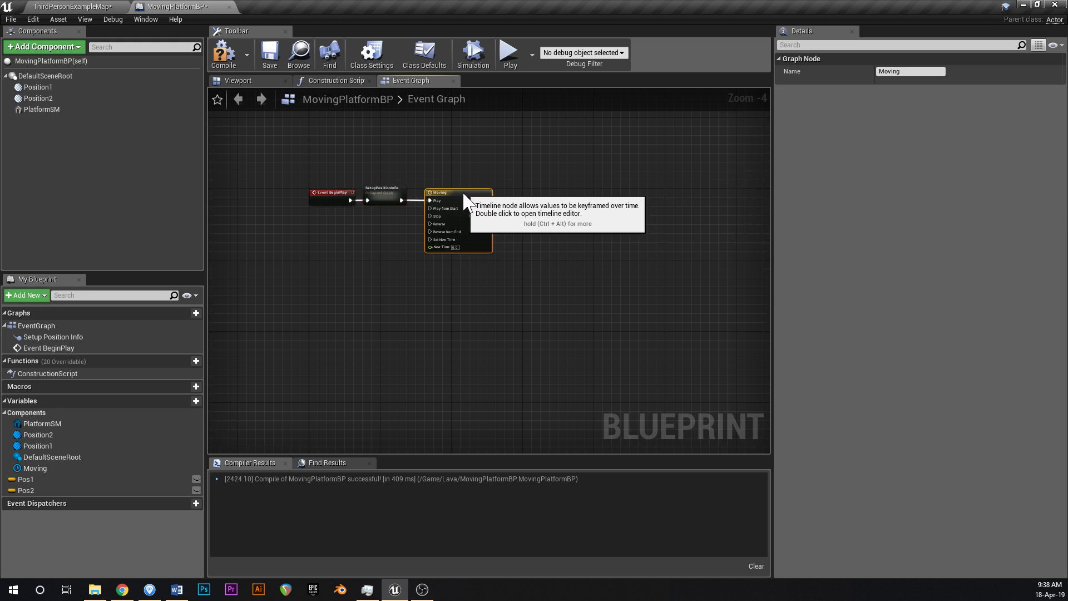
{"action": "scroll", "coordinate": [464, 198], "scroll_direction": "up", "scroll_amount": 4}
- Make the Moving timeline loop with a 1.00-second length and add a float track named Alpha
{"action": "double_click", "coordinate": [364, 195]}
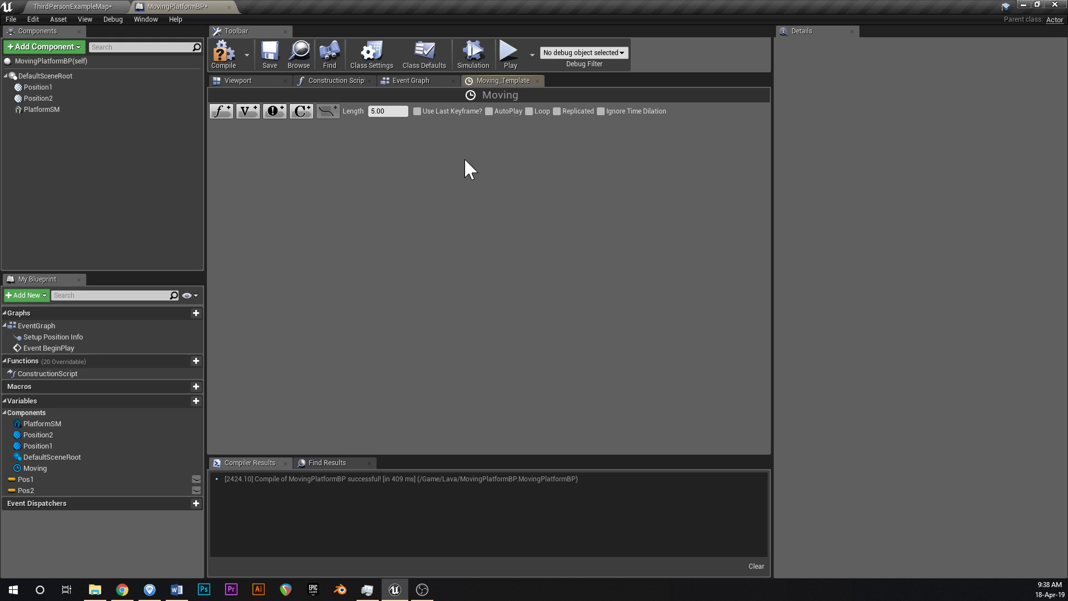
{"action": "left_click", "coordinate": [530, 111]}
{"action": "left_click", "coordinate": [388, 112]}
{"action": "left_click", "coordinate": [221, 111]}
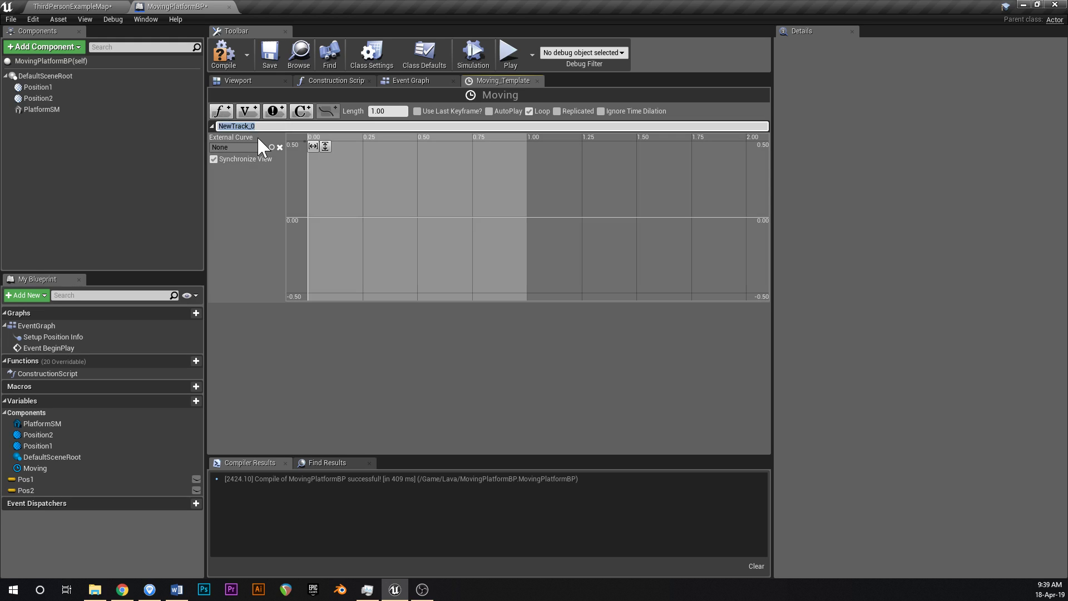
{"action": "type", "text": "Alpha"}
{"action": "key", "text": "Return"}
- Key the Alpha curve: value 0 at time 0, a peak of 1, and a third key
{"action": "right_click", "coordinate": [329, 183]}
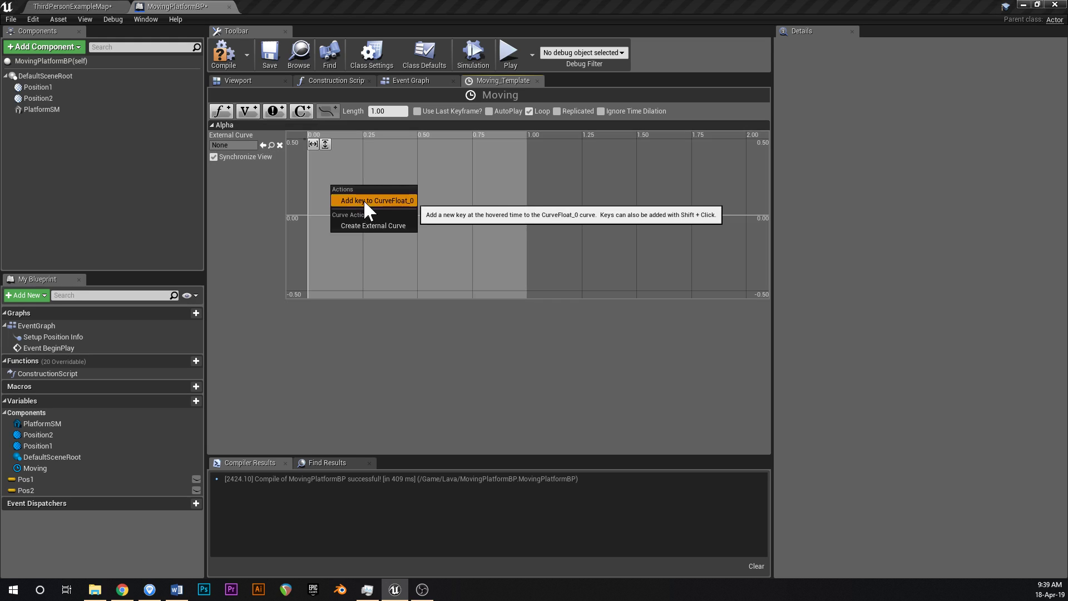
{"action": "left_click", "coordinate": [363, 199]}
{"action": "type", "text": "0"}
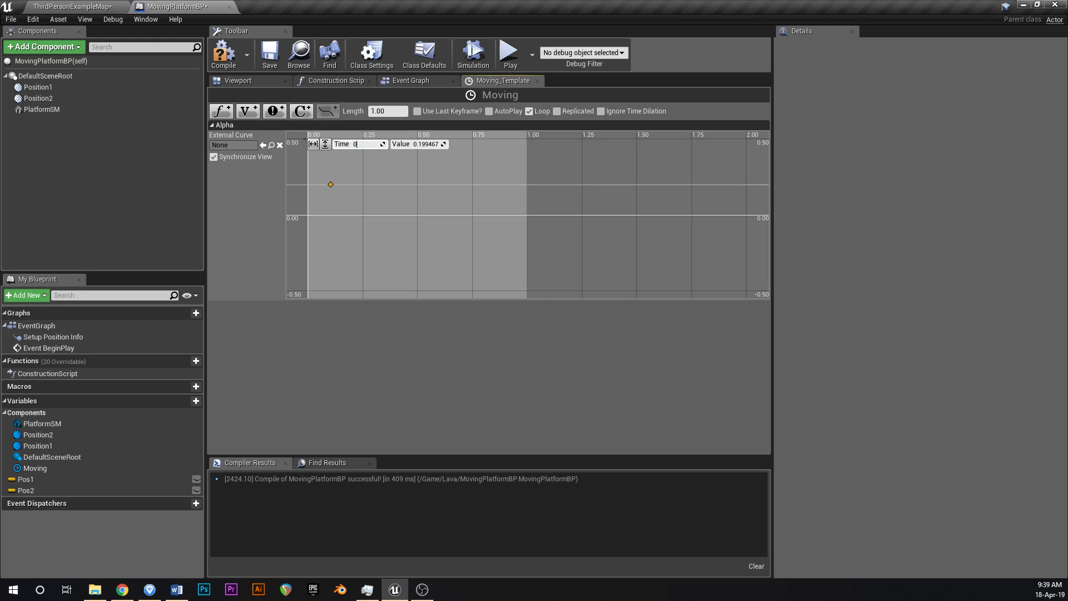
{"action": "key", "text": "Tab"}
{"action": "type", "text": "0"}
{"action": "key", "text": "Return"}
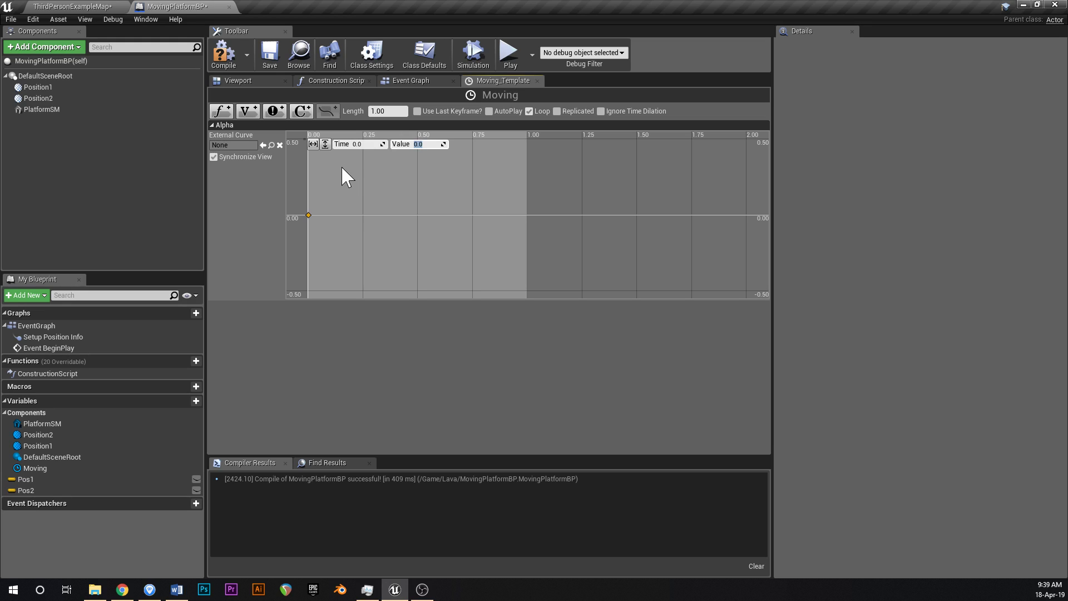
{"action": "left_click", "coordinate": [309, 216]}
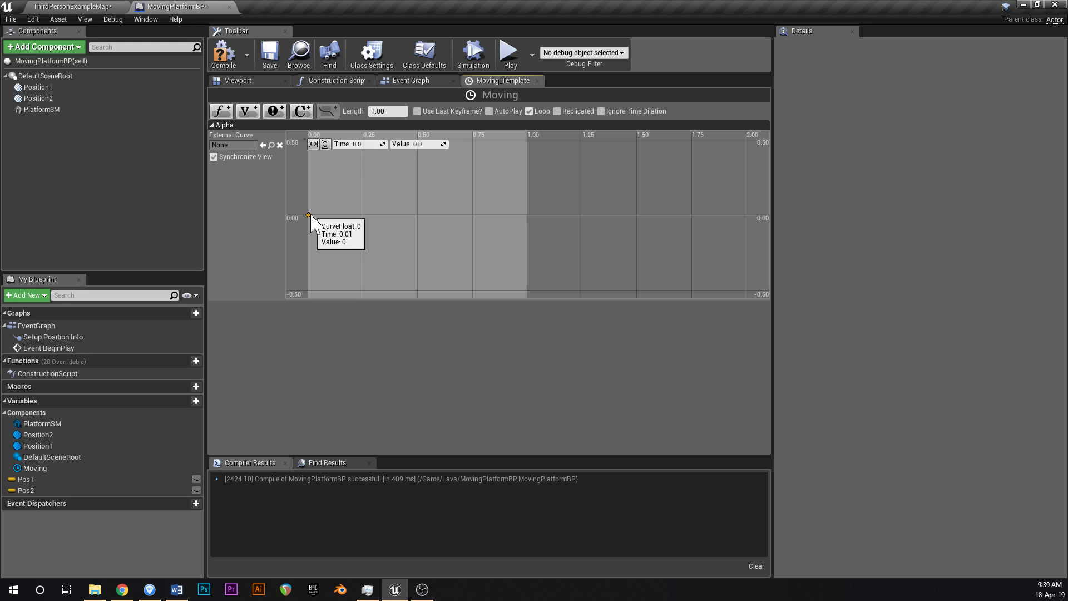
{"action": "right_click", "coordinate": [377, 189]}
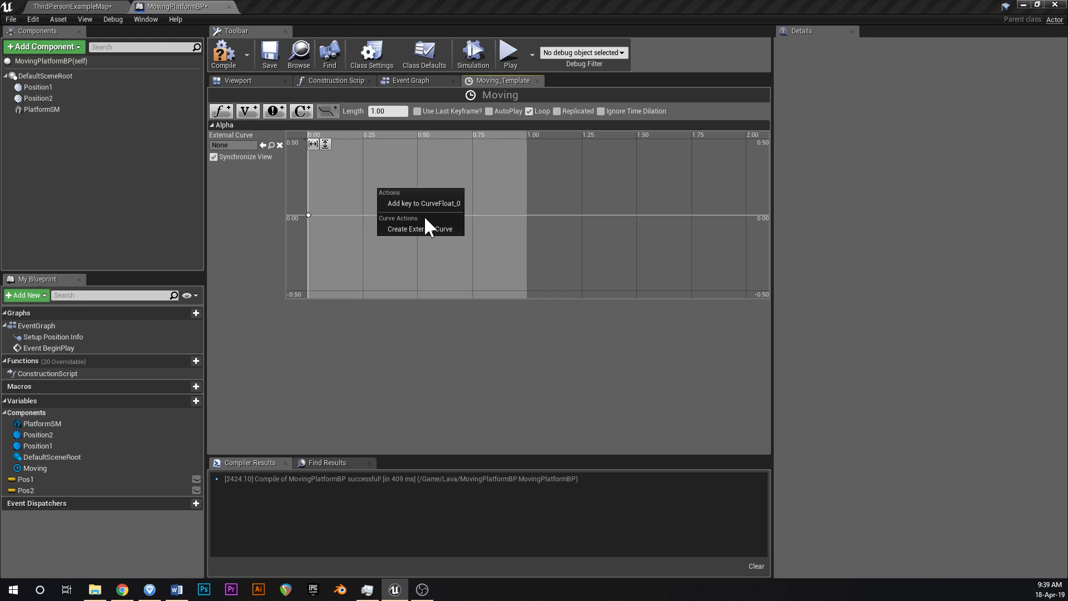
{"action": "left_click", "coordinate": [414, 207]}
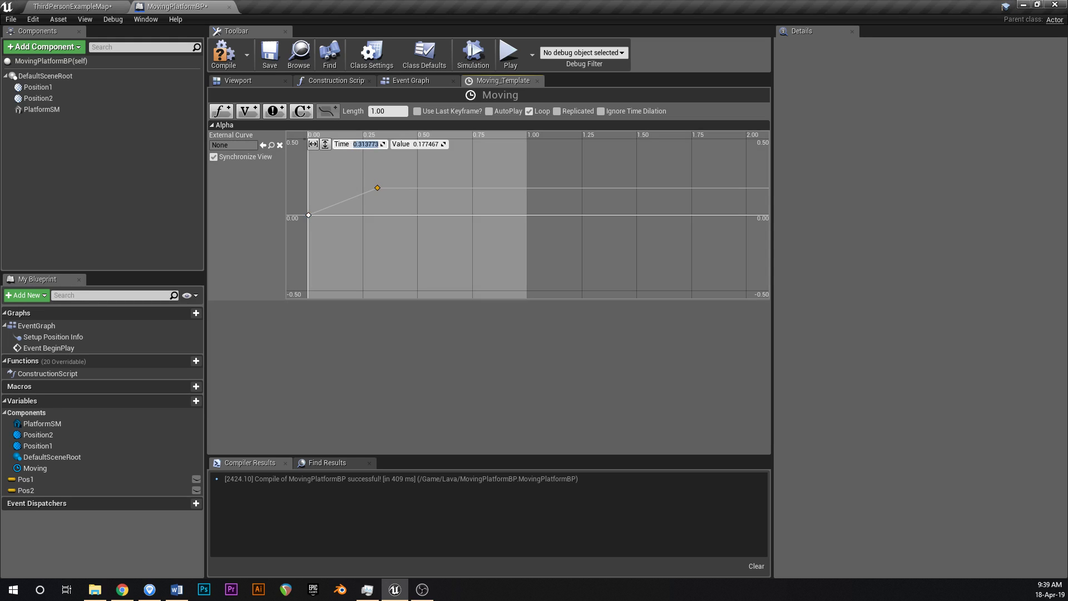
{"action": "key", "text": "Return"}
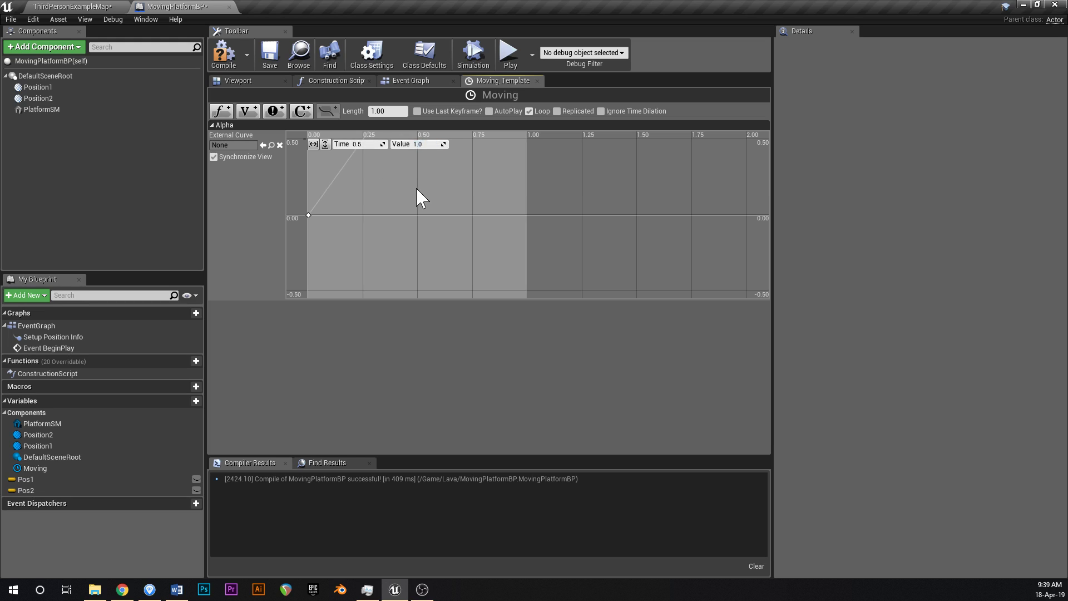
{"action": "left_click", "coordinate": [416, 187]}
{"action": "left_click", "coordinate": [446, 194]}
- Set the peak key to Auto interpolation and reshape its tangent into a smooth bell
{"action": "scroll", "coordinate": [445, 249], "scroll_direction": "down", "scroll_amount": 2}
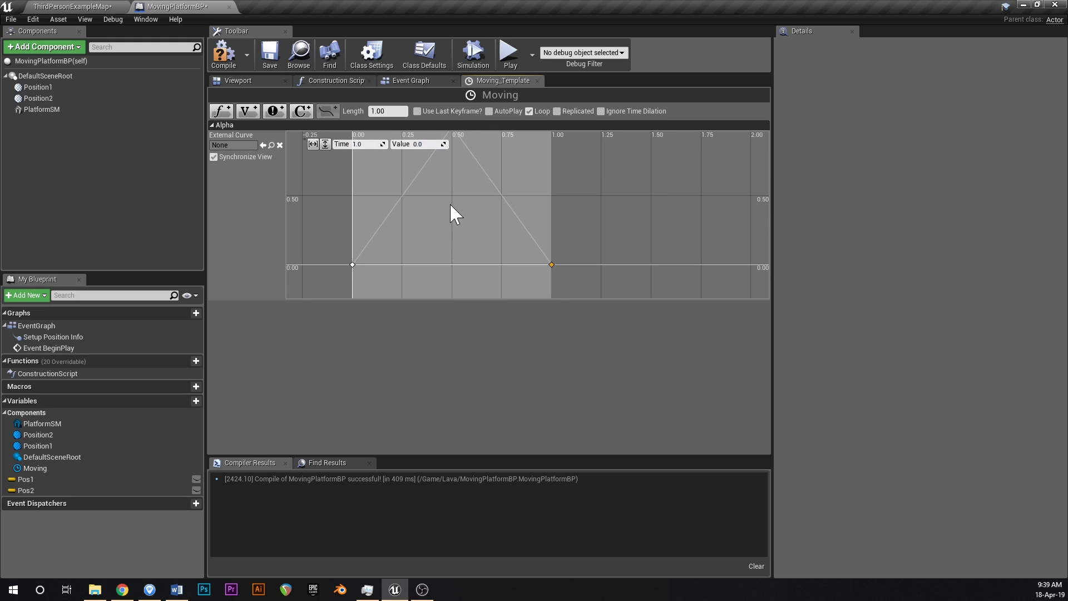
{"action": "right_click", "coordinate": [432, 212]}
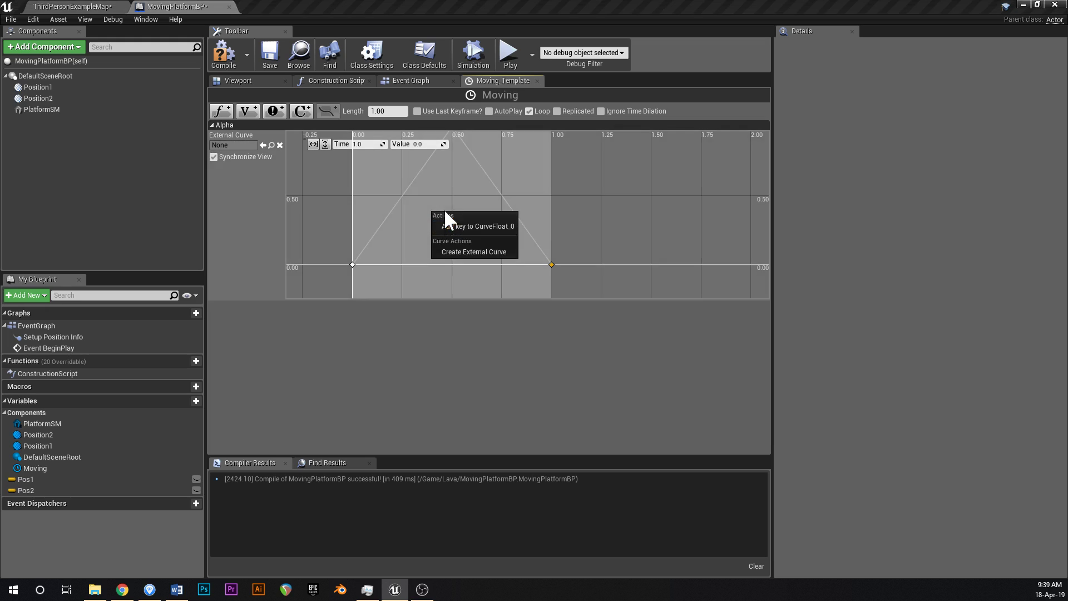
{"action": "left_click", "coordinate": [458, 191]}
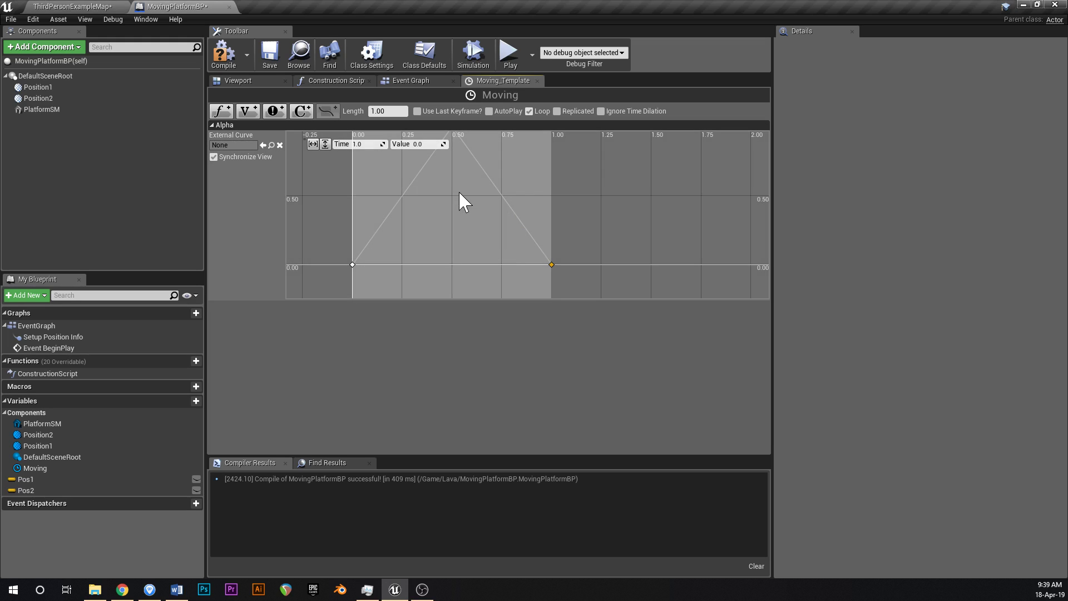
{"action": "right_click_drag", "start_coordinate": [457, 204], "coordinate": [455, 234]}
{"action": "scroll", "coordinate": [456, 196], "scroll_direction": "down", "scroll_amount": 1}
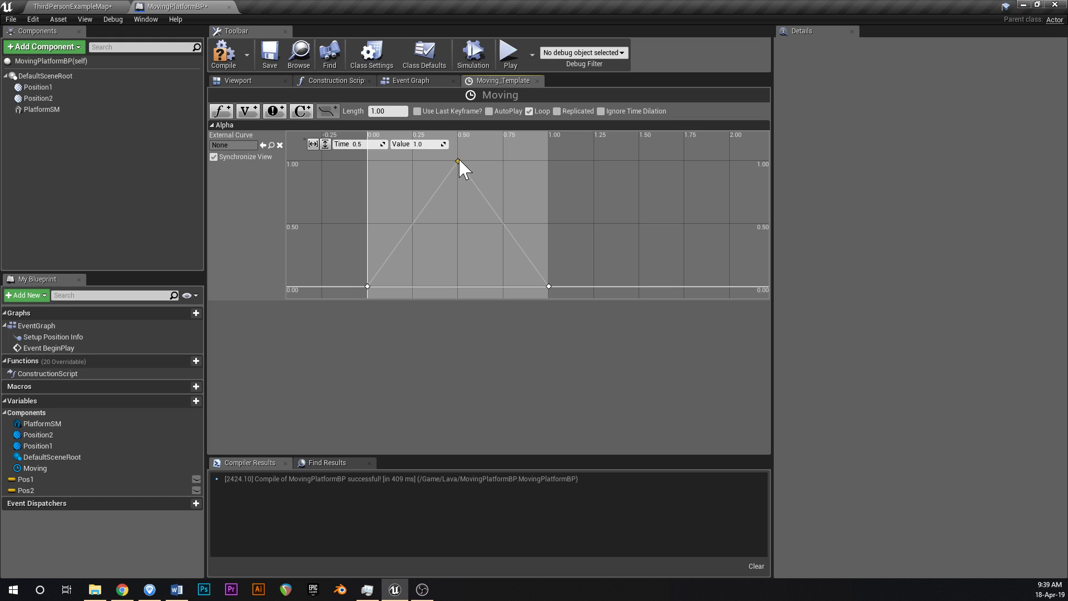
{"action": "right_click", "coordinate": [458, 161]}
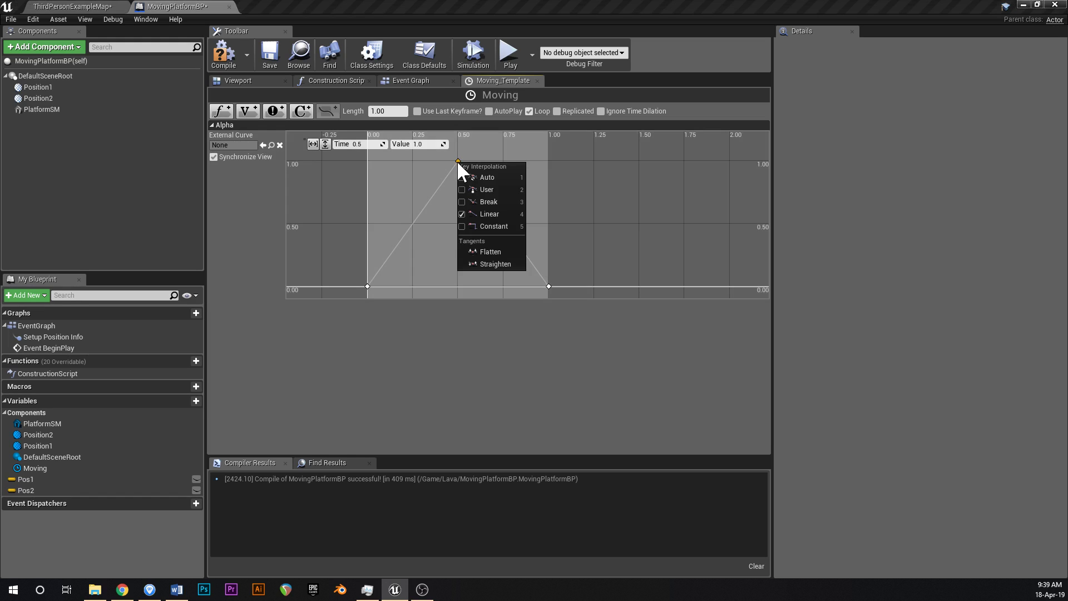
{"action": "left_click", "coordinate": [487, 178]}
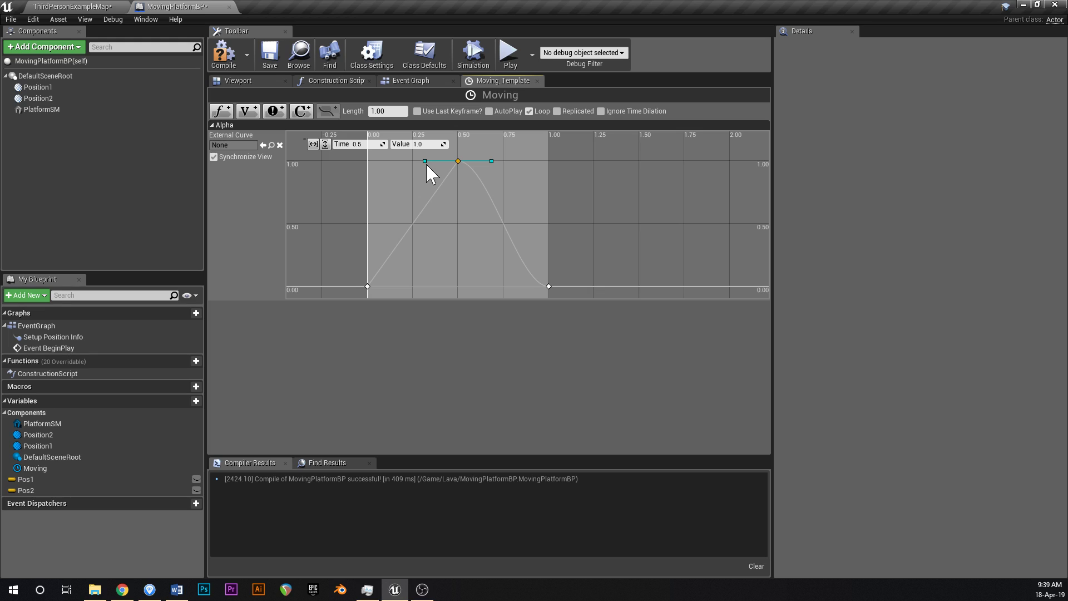
{"action": "left_click_drag", "start_coordinate": [426, 162], "coordinate": [446, 170]}
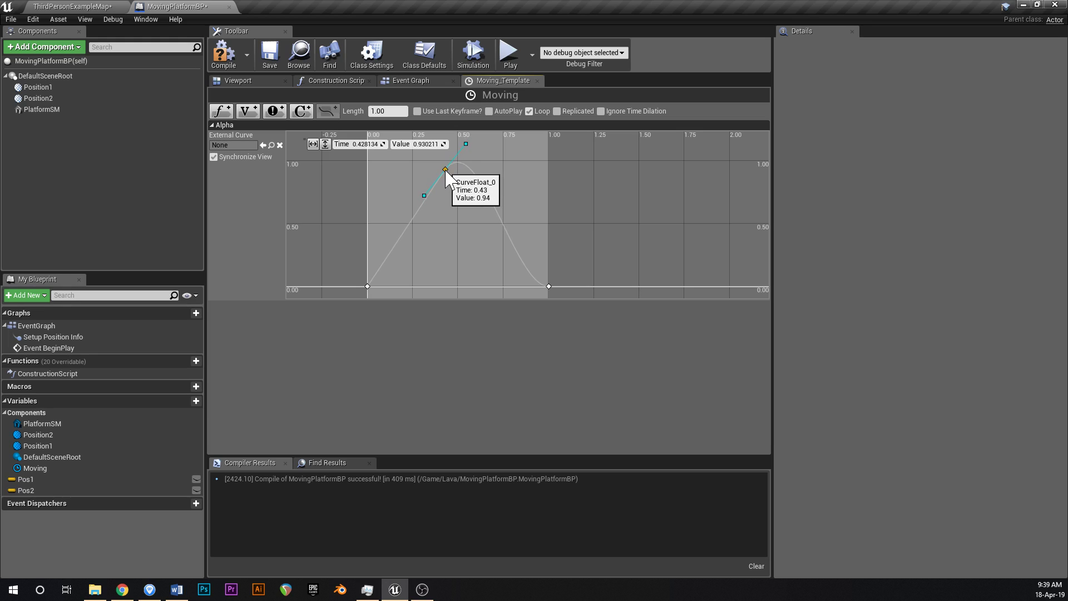
- Set the starting key to Auto interpolation, then compile and save MovingPlatformBP
{"action": "right_click", "coordinate": [367, 287]}
{"action": "left_click", "coordinate": [408, 302]}
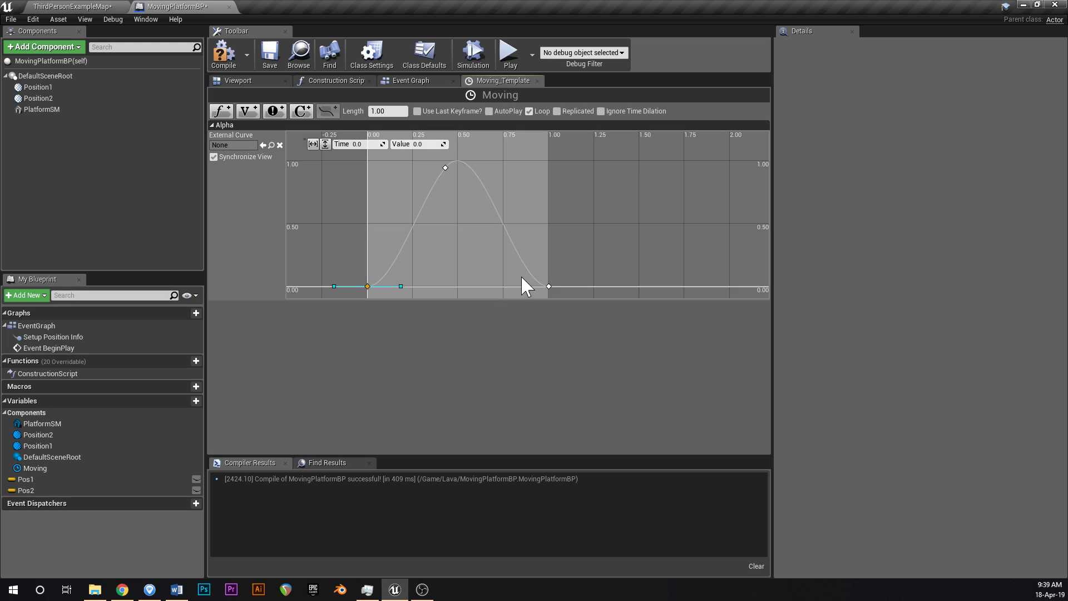
{"action": "left_click", "coordinate": [457, 231]}
{"action": "scroll", "coordinate": [456, 232], "scroll_direction": "up", "scroll_amount": 2}
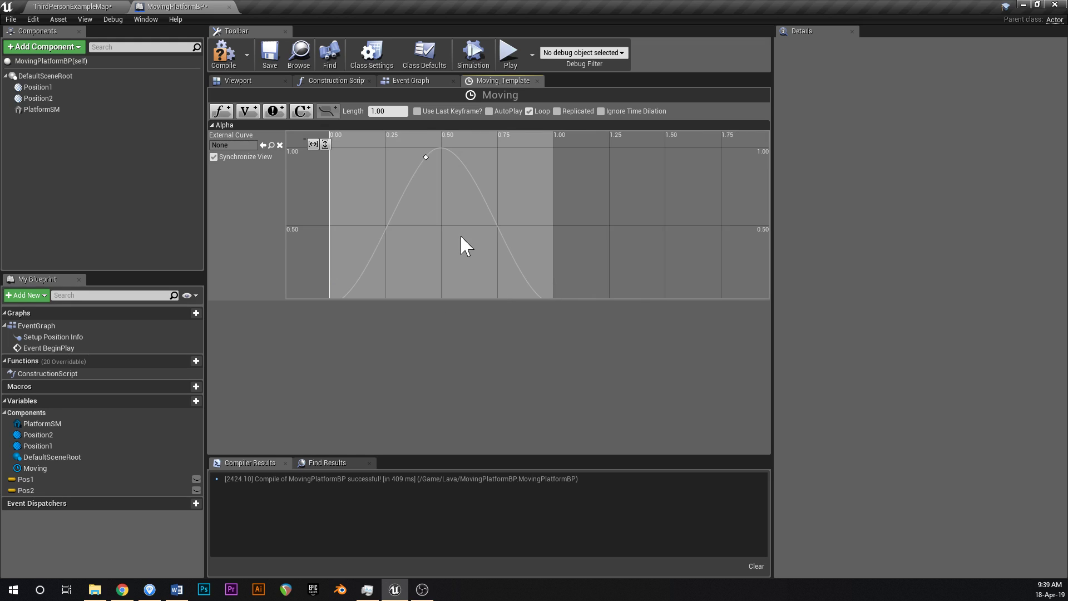
{"action": "left_click", "coordinate": [223, 54]}
{"action": "left_click", "coordinate": [270, 53]}
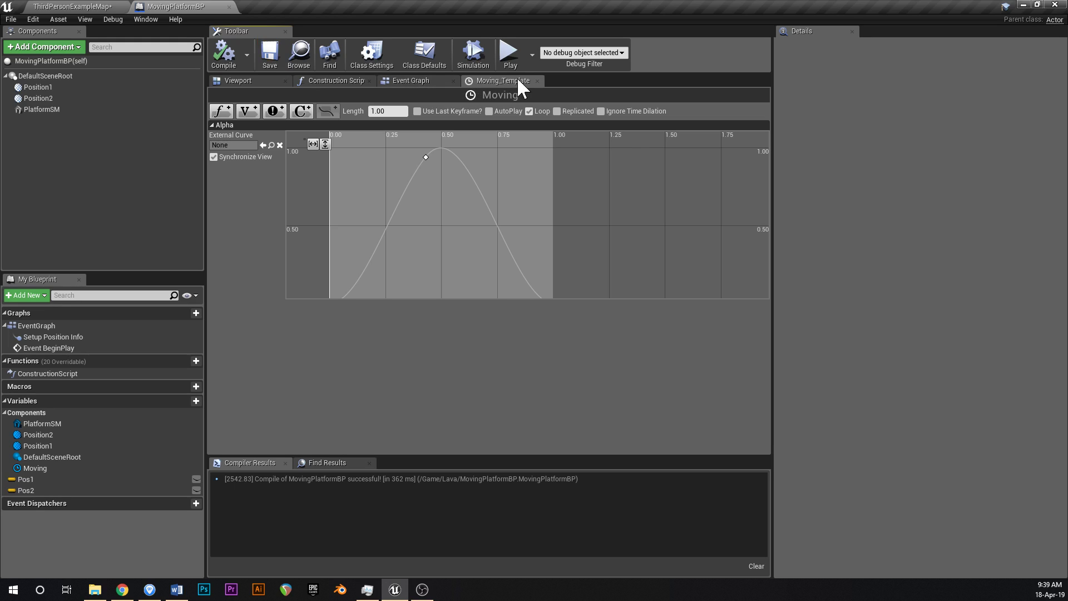
- Add a Platform SM reference and a SetWorldLocation node fired by the Moving timeline's Update
{"action": "left_click", "coordinate": [538, 81]}
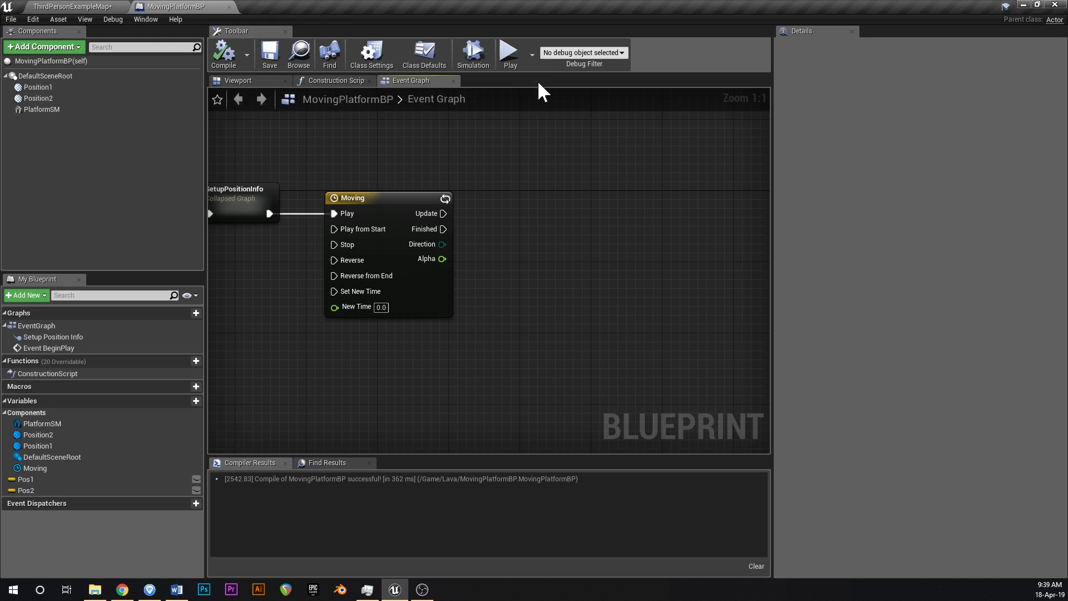
{"action": "right_click_drag", "start_coordinate": [579, 280], "coordinate": [612, 287]}
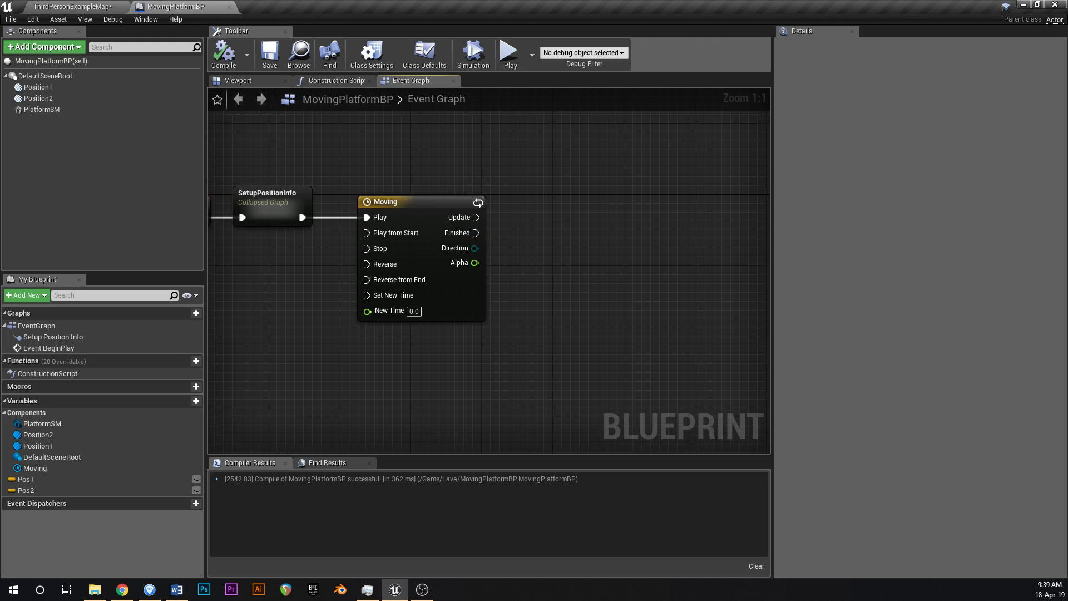
{"action": "right_click_drag", "start_coordinate": [427, 213], "coordinate": [351, 243]}
{"action": "mouse_move", "coordinate": [507, 267]}
{"action": "right_mouse_down"}
{"action": "mouse_move", "coordinate": [494, 267]}
{"action": "mouse_move", "coordinate": [520, 266]}
{"action": "right_mouse_up"}
{"action": "scroll", "coordinate": [507, 266], "scroll_direction": "down", "scroll_amount": 1}
{"action": "left_click_drag", "start_coordinate": [41, 109], "coordinate": [675, 249]}
{"action": "type", "text": "set world loca"}
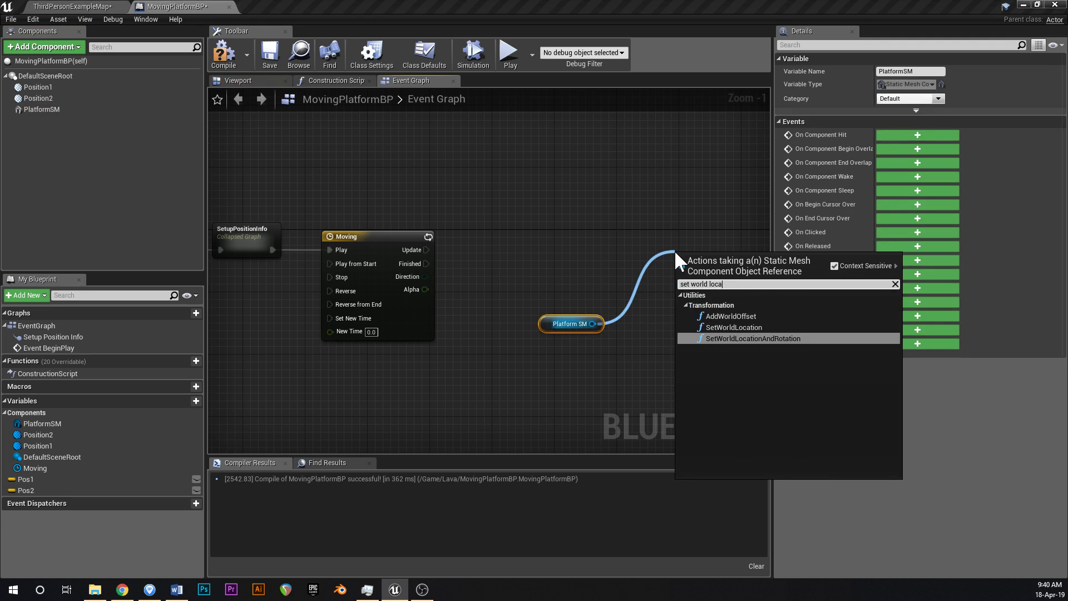
{"action": "key", "text": "Up"}
{"action": "key", "text": "Return"}
{"action": "right_click_drag", "start_coordinate": [674, 249], "coordinate": [597, 229]}
{"action": "left_click_drag", "start_coordinate": [647, 251], "coordinate": [609, 230]}
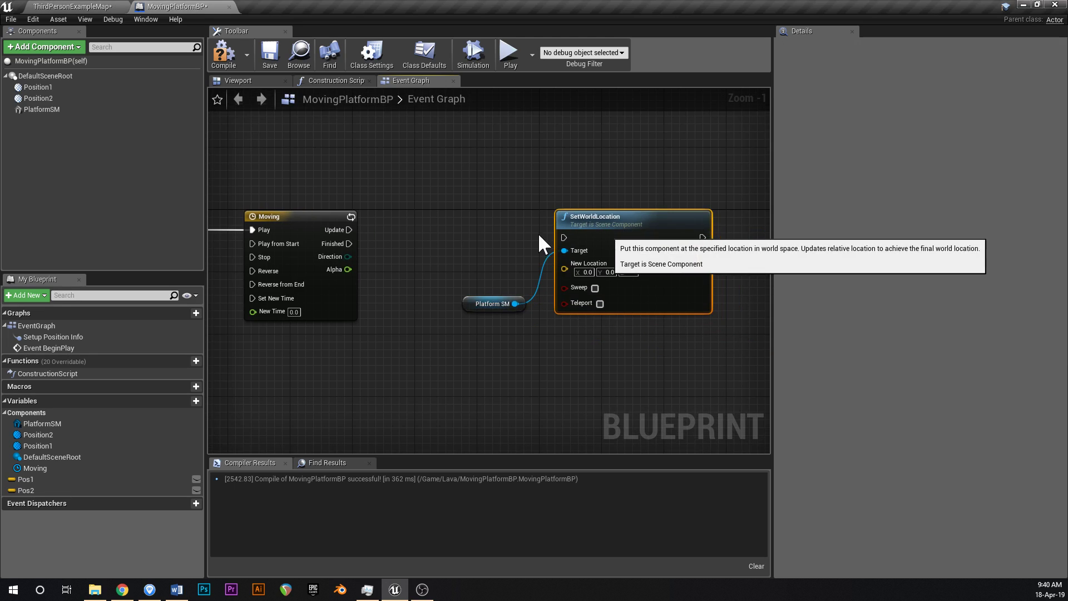
{"action": "left_click_drag", "start_coordinate": [348, 230], "coordinate": [615, 245]}
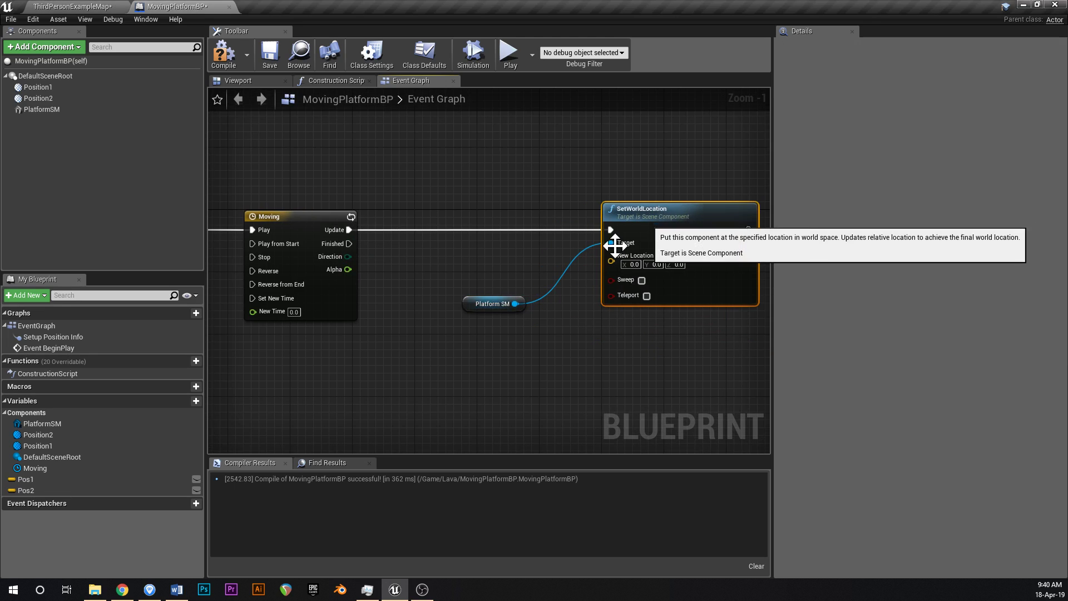
{"action": "left_click_drag", "start_coordinate": [479, 303], "coordinate": [528, 258]}
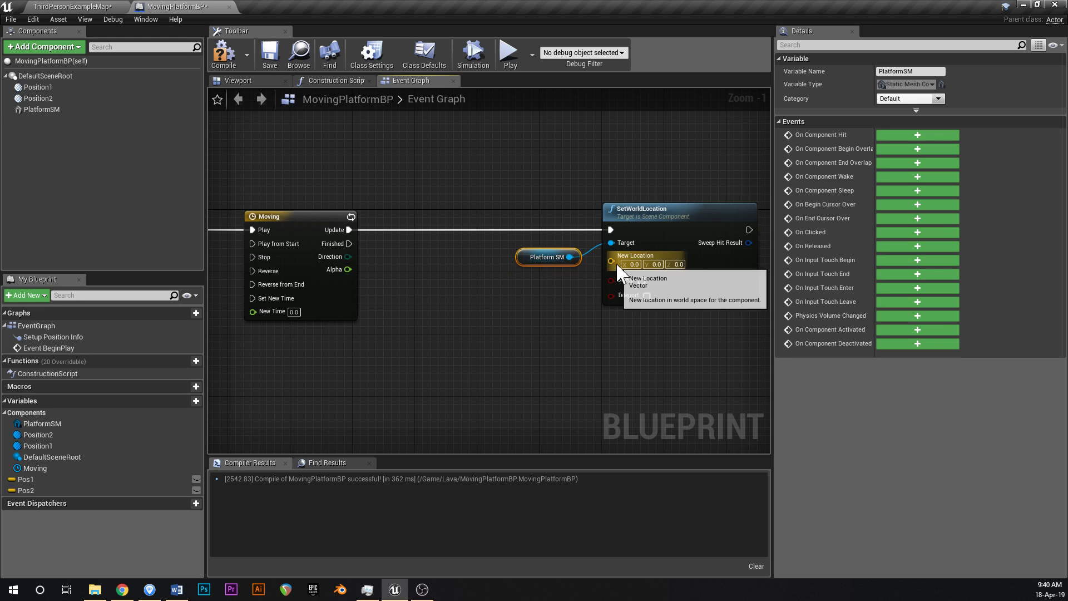
- Create a Lerp (vector) node feeding New Location and arrange it beside SetWorldLocation
{"action": "left_click_drag", "start_coordinate": [611, 261], "coordinate": [540, 310]}
{"action": "type", "text": "lerop"}
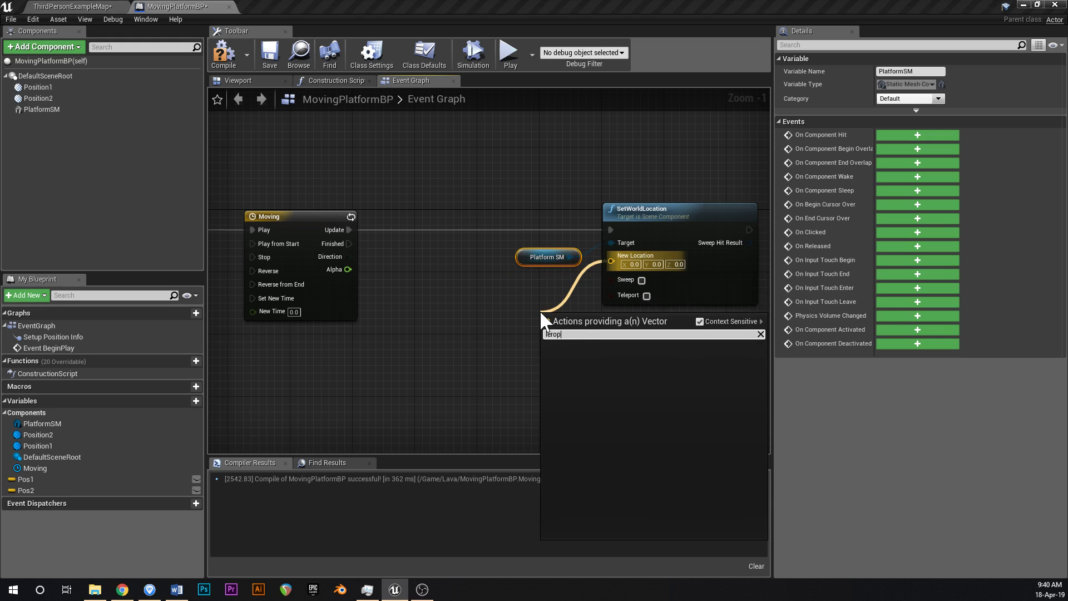
{"action": "key", "text": "BackSpace"}
{"action": "key", "text": "BackSpace"}
{"action": "type", "text": "p"}
{"action": "key", "text": "Return"}
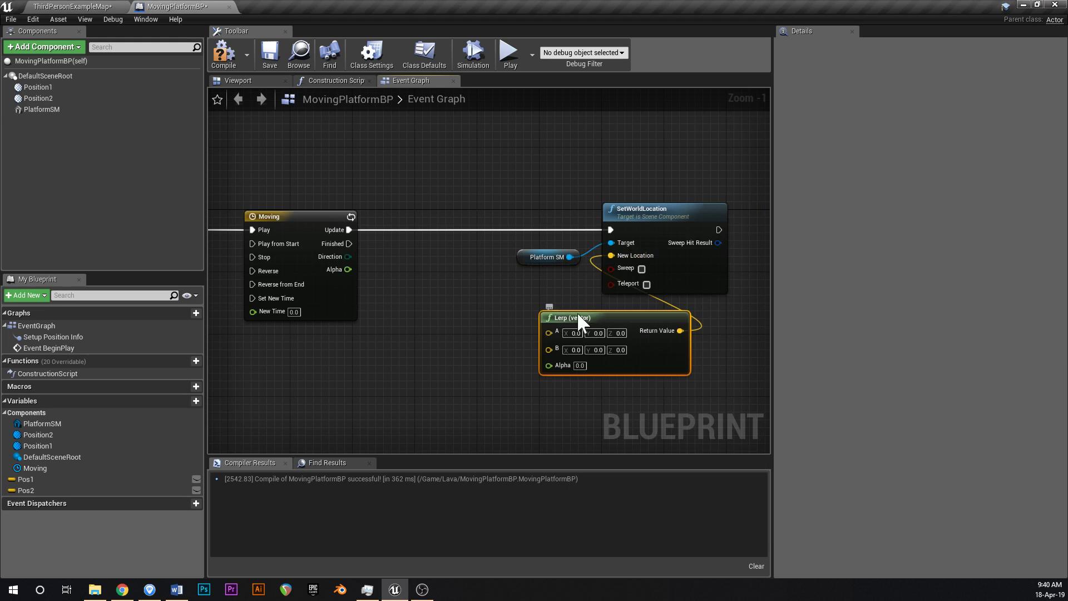
{"action": "left_click_drag", "start_coordinate": [577, 315], "coordinate": [482, 275]}
{"action": "left_click_drag", "start_coordinate": [522, 352], "coordinate": [751, 214]}
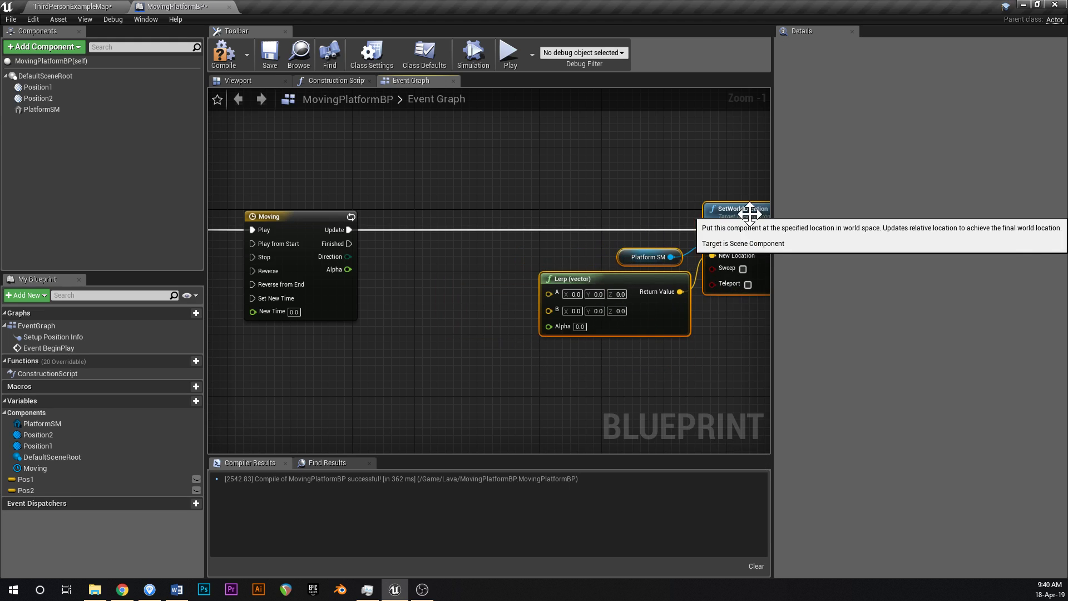
{"action": "left_click", "coordinate": [683, 349]}
{"action": "mouse_move", "coordinate": [658, 282]}
{"action": "left_mouse_down"}
{"action": "mouse_move", "coordinate": [636, 279]}
{"action": "mouse_move", "coordinate": [651, 277]}
{"action": "left_mouse_up"}
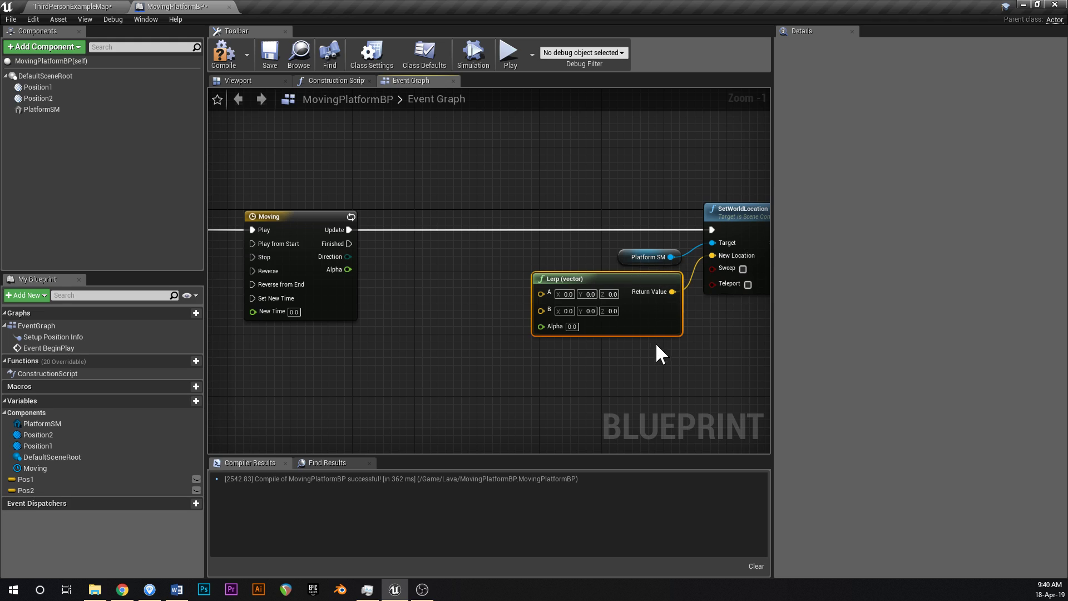
{"action": "left_click", "coordinate": [613, 367]}
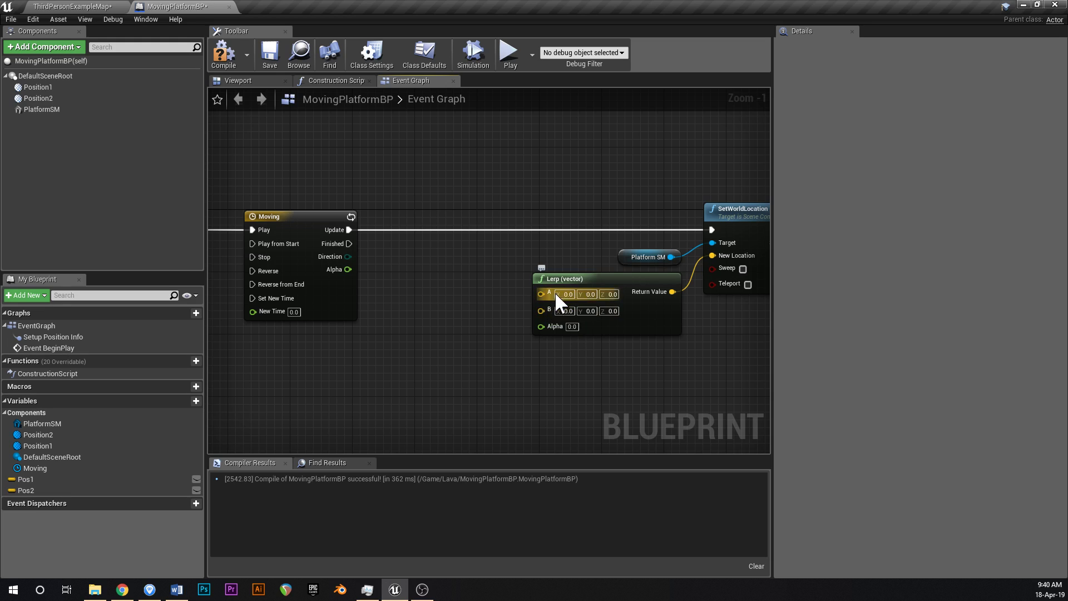
- Wire the timeline's Alpha into the Lerp Alpha through a reroute node and compile
{"action": "left_click_drag", "start_coordinate": [541, 326], "coordinate": [456, 344]}
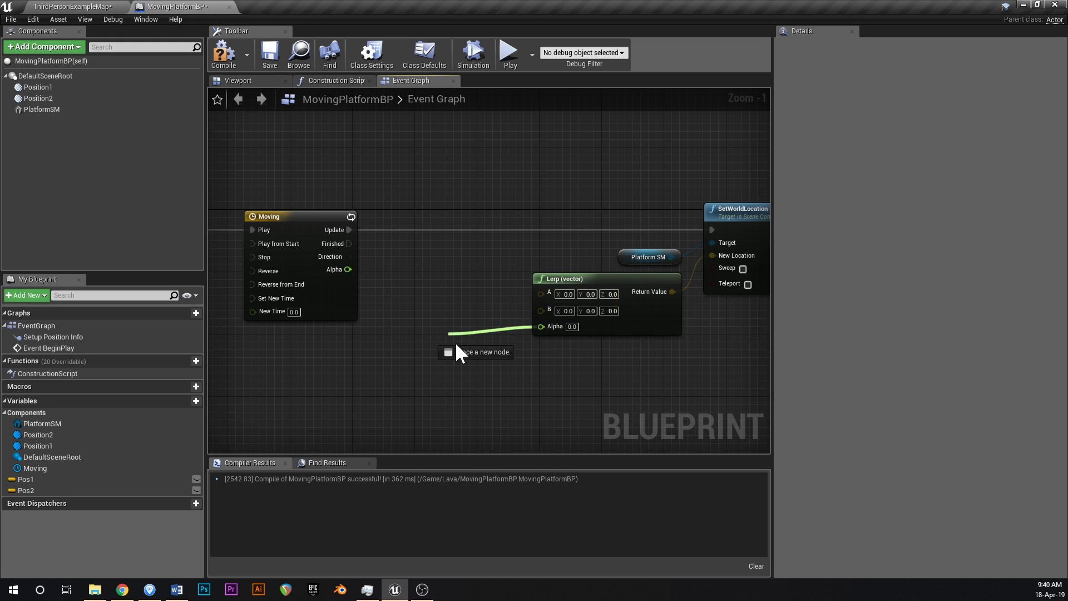
{"action": "left_click_drag", "start_coordinate": [538, 327], "coordinate": [345, 271]}
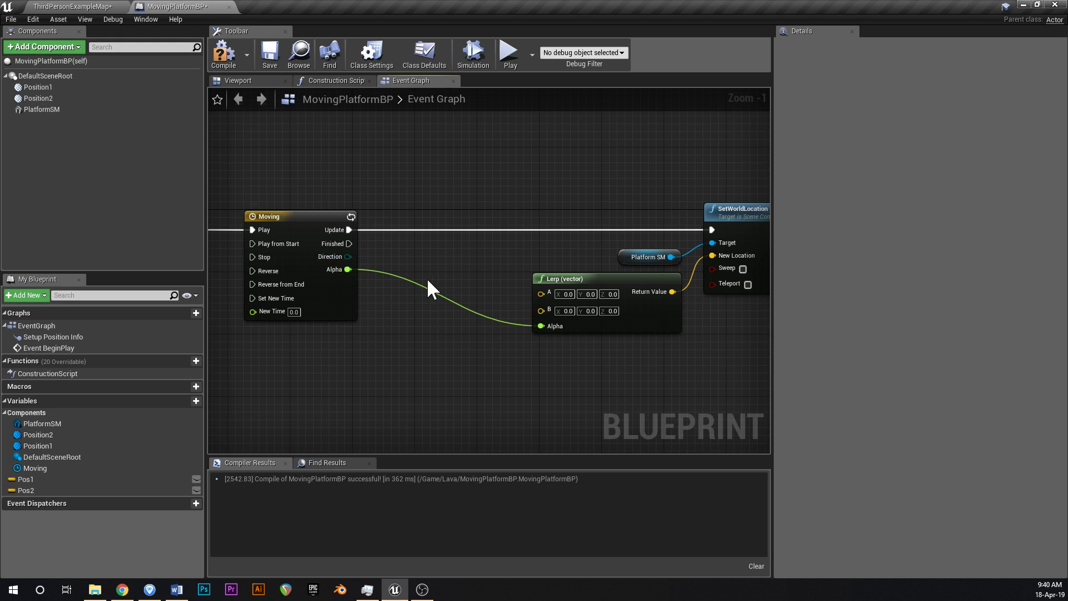
{"action": "double_click", "coordinate": [409, 282]}
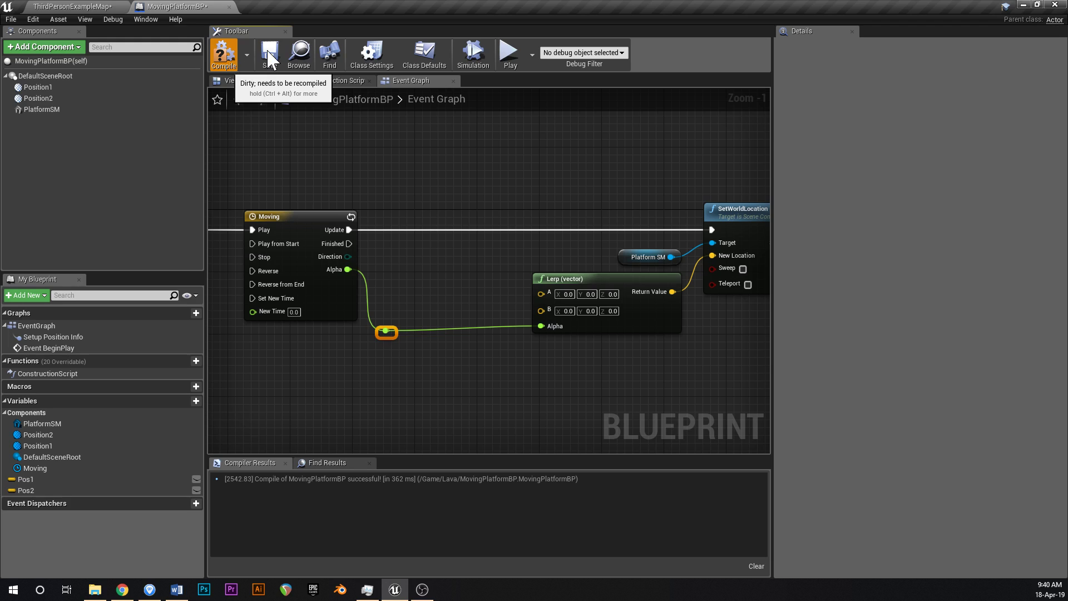
{"action": "left_click", "coordinate": [228, 60]}
{"action": "right_click_drag", "start_coordinate": [510, 291], "coordinate": [436, 262]}
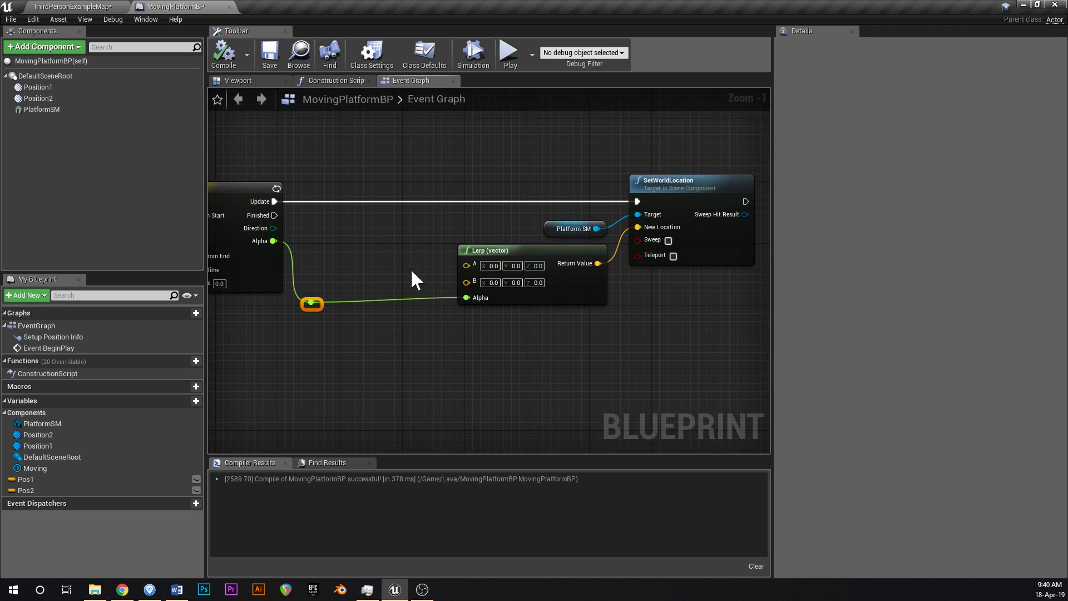
- Plug Pos1 into Lerp A and Pos2 into B, recompile, and shift the movement nodes right
{"action": "left_click", "coordinate": [28, 480]}
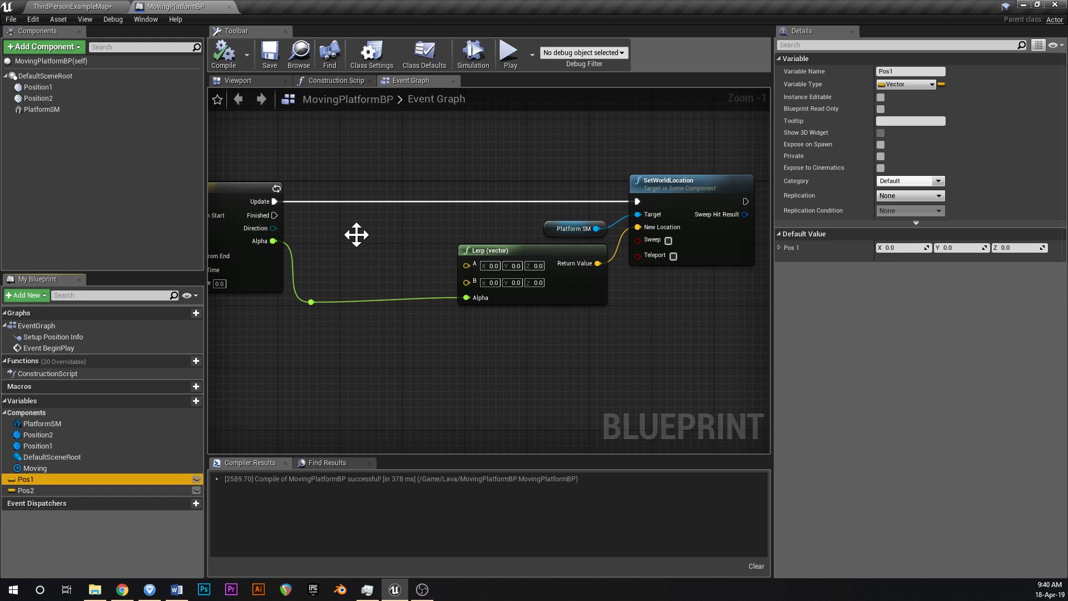
{"action": "left_click_drag", "start_coordinate": [356, 235], "coordinate": [468, 264], "text": "ctrl"}
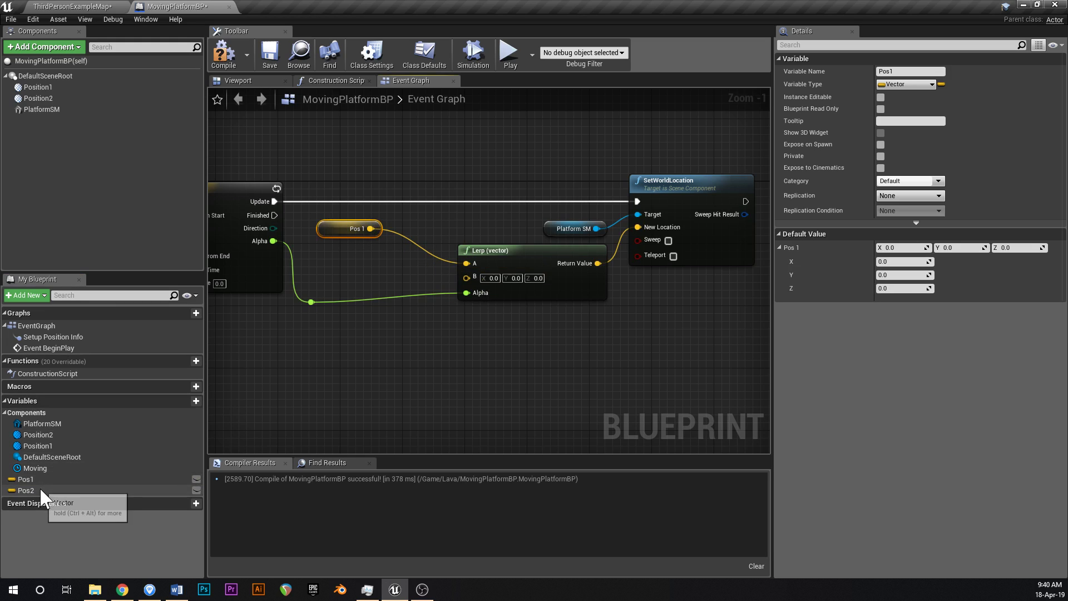
{"action": "left_click_drag", "start_coordinate": [26, 491], "coordinate": [469, 276], "text": "ctrl"}
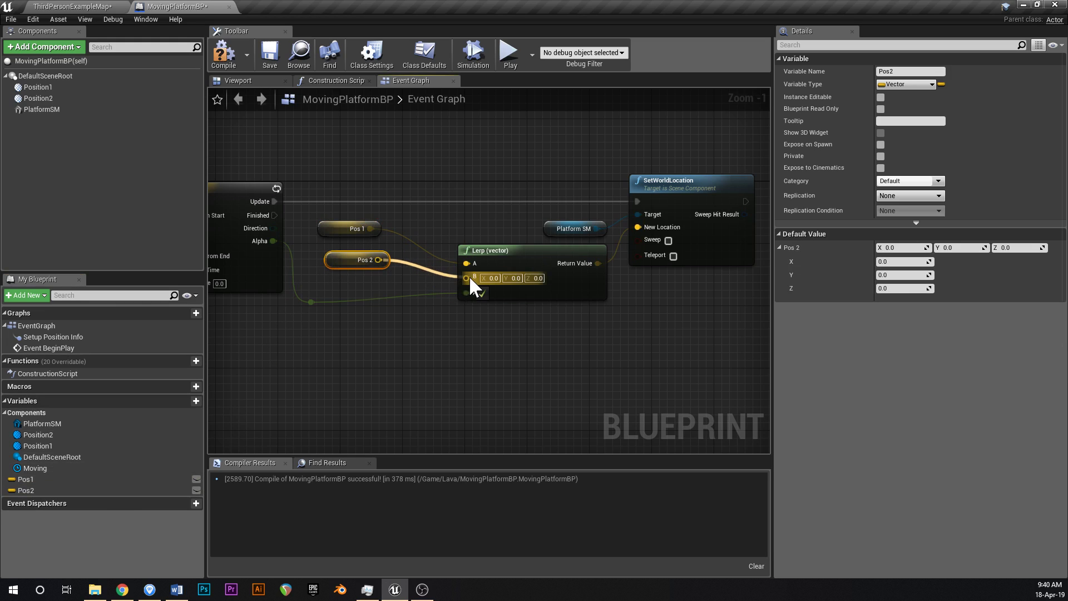
{"action": "scroll", "coordinate": [462, 274], "scroll_direction": "down", "scroll_amount": 2}
{"action": "right_click_drag", "start_coordinate": [454, 272], "coordinate": [566, 242]}
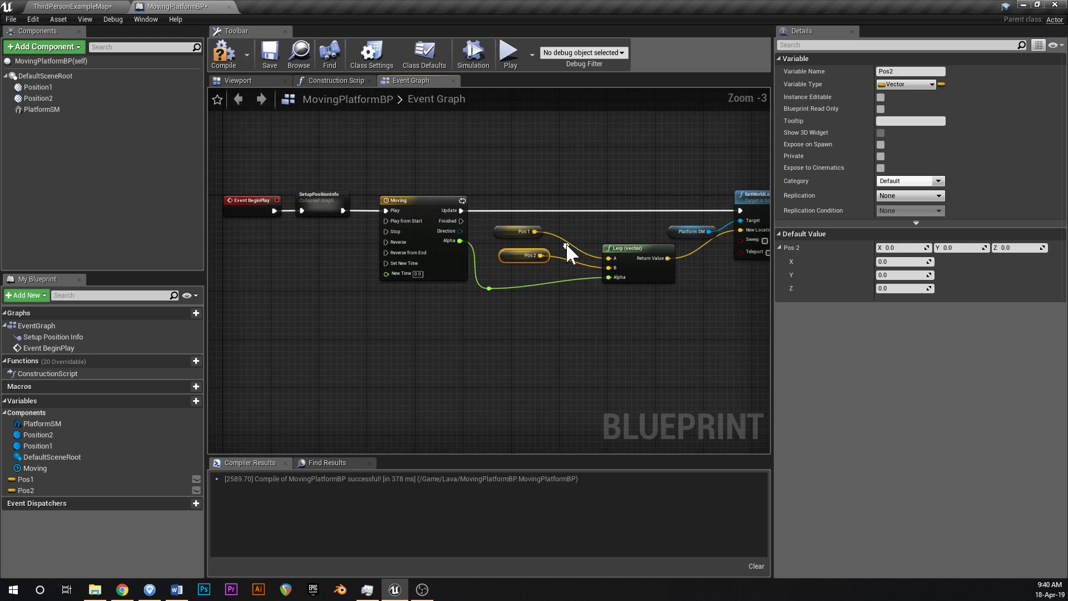
{"action": "left_click", "coordinate": [250, 53]}
{"action": "right_click_drag", "start_coordinate": [583, 173], "coordinate": [510, 174]}
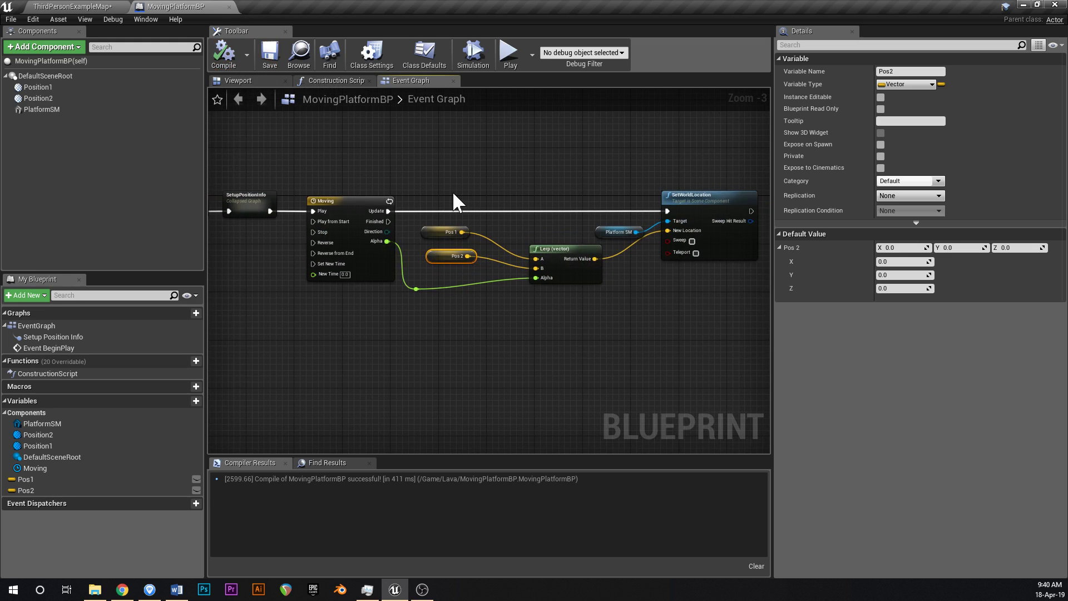
{"action": "left_click_drag", "start_coordinate": [324, 358], "coordinate": [744, 171]}
{"action": "left_click_drag", "start_coordinate": [377, 220], "coordinate": [534, 204]}
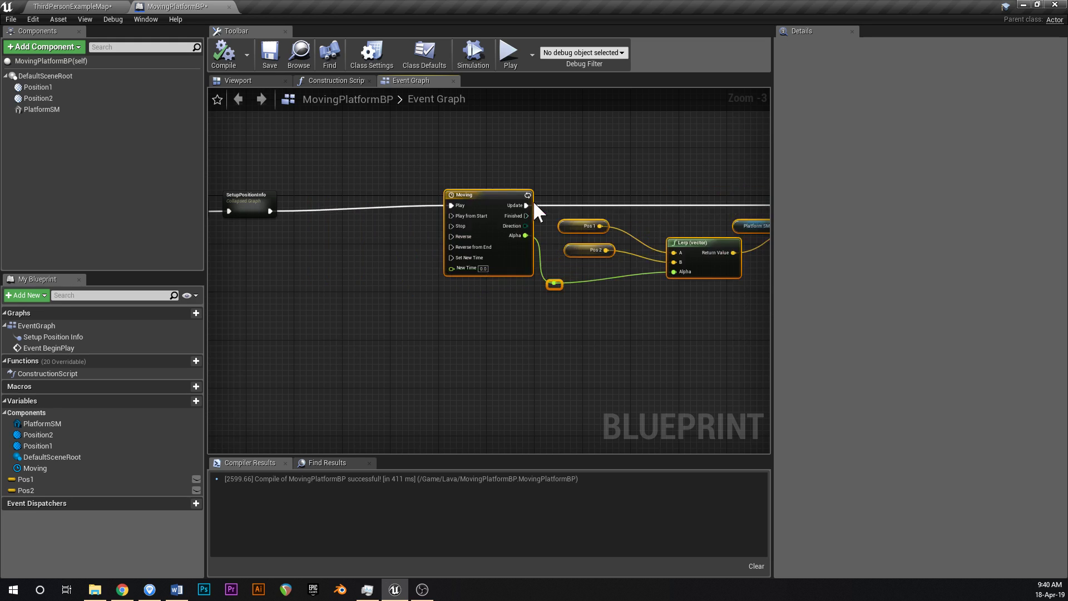
- Slide the brick platform left along X to -930 in the level map
{"action": "left_click", "coordinate": [91, 6]}
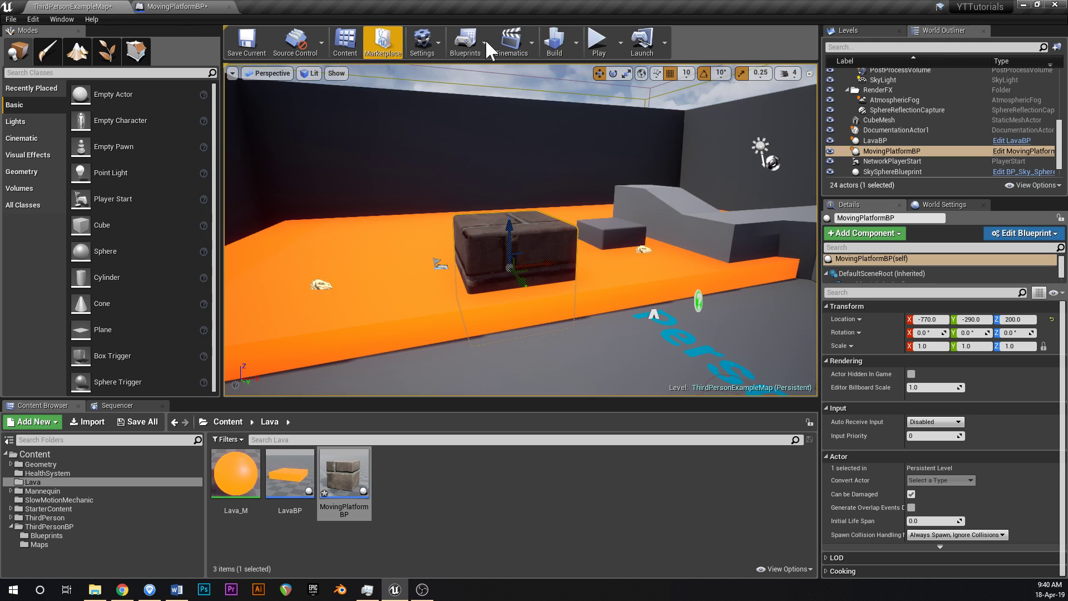
{"action": "mouse_move", "coordinate": [541, 238]}
{"action": "right_mouse_down"}
{"action": "mouse_move", "coordinate": [507, 237]}
{"action": "mouse_move", "coordinate": [539, 231]}
{"action": "mouse_move", "coordinate": [534, 238]}
{"action": "right_mouse_up"}
{"action": "left_click_drag", "start_coordinate": [578, 242], "coordinate": [500, 243]}
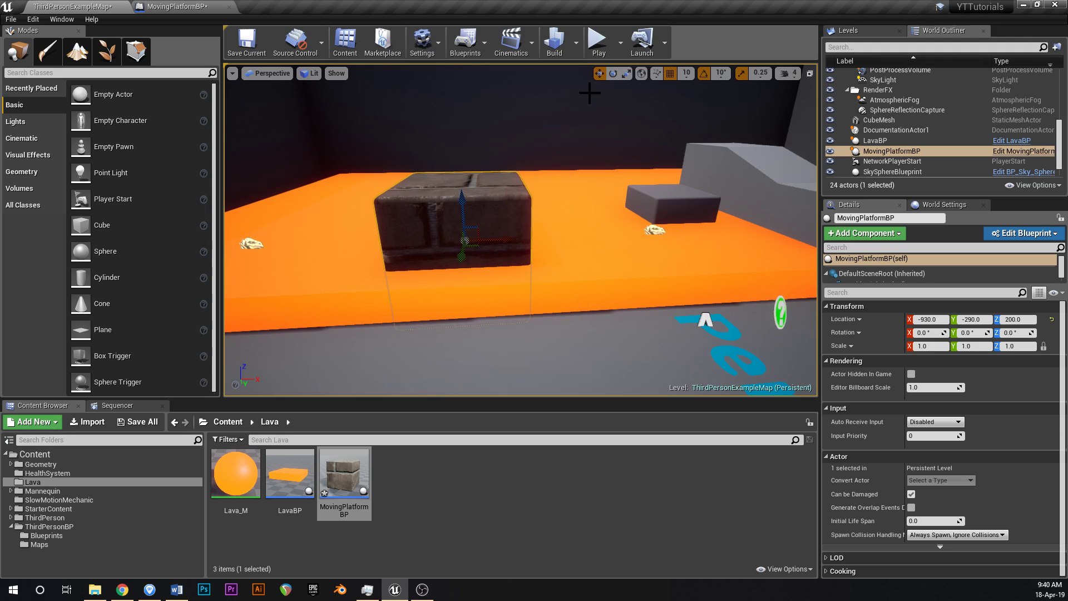
- Play-test the platform over the lava, save the map, and return to MovingPlatformBP's graph
{"action": "left_click", "coordinate": [597, 41]}
{"action": "key", "text": "a"}
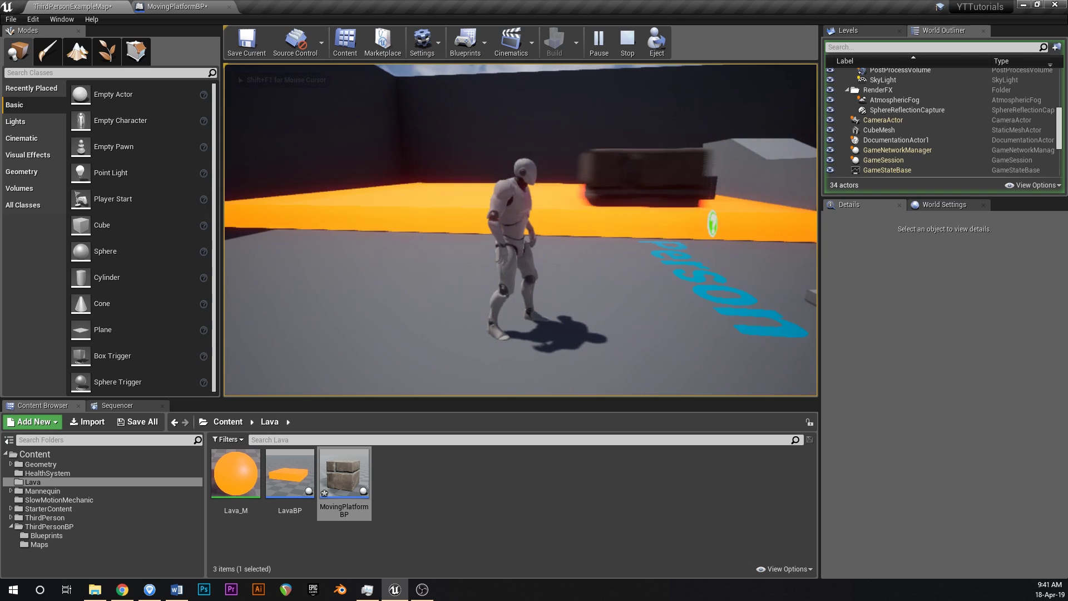
{"action": "key", "text": "Escape"}
{"action": "key", "text": "ctrl+s"}
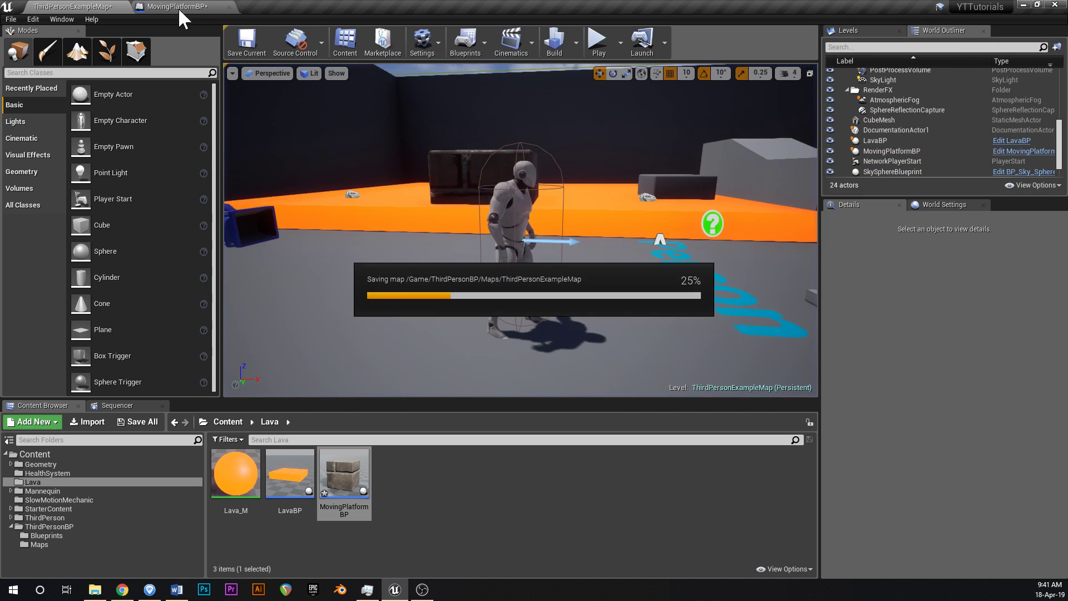
{"action": "left_click", "coordinate": [178, 8]}
{"action": "right_click_drag", "start_coordinate": [438, 327], "coordinate": [574, 325]}
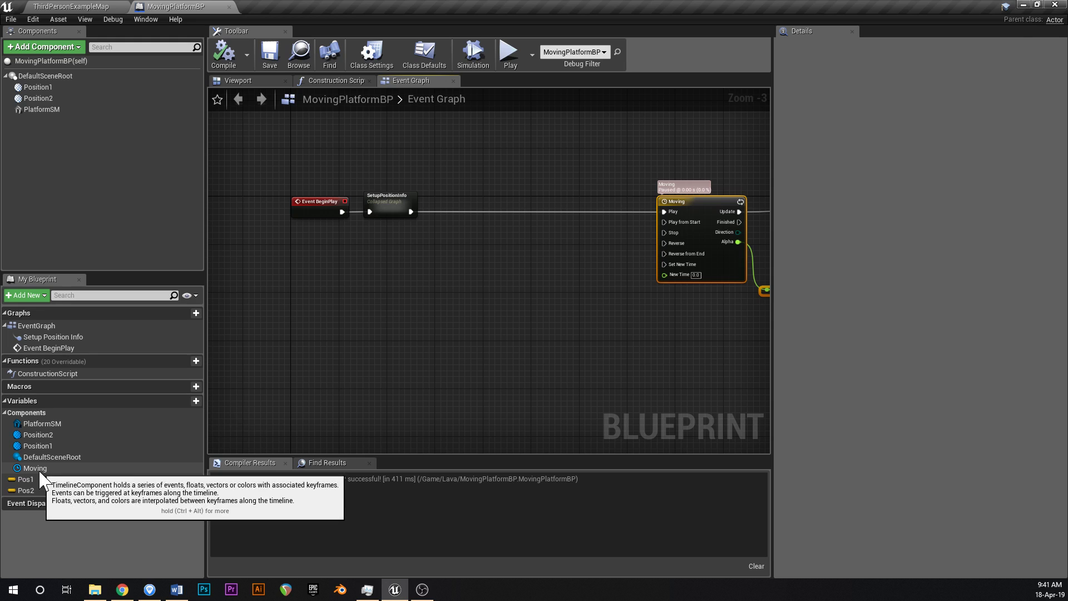
- Add a Set Play Rate node on the Moving timeline, wired to the timeline's Play input
{"action": "left_click_drag", "start_coordinate": [40, 468], "coordinate": [665, 236]}
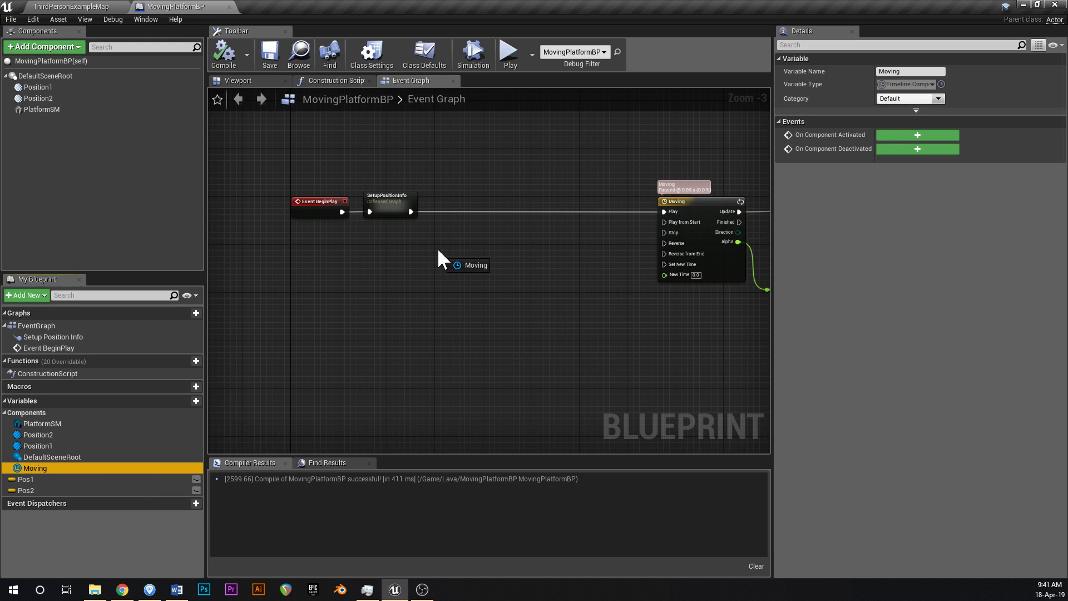
{"action": "left_click_drag", "start_coordinate": [438, 248], "coordinate": [583, 169]}
{"action": "scroll", "coordinate": [436, 248], "scroll_direction": "up", "scroll_amount": 3}
{"action": "type", "text": "set play rate"}
{"action": "key", "text": "Return"}
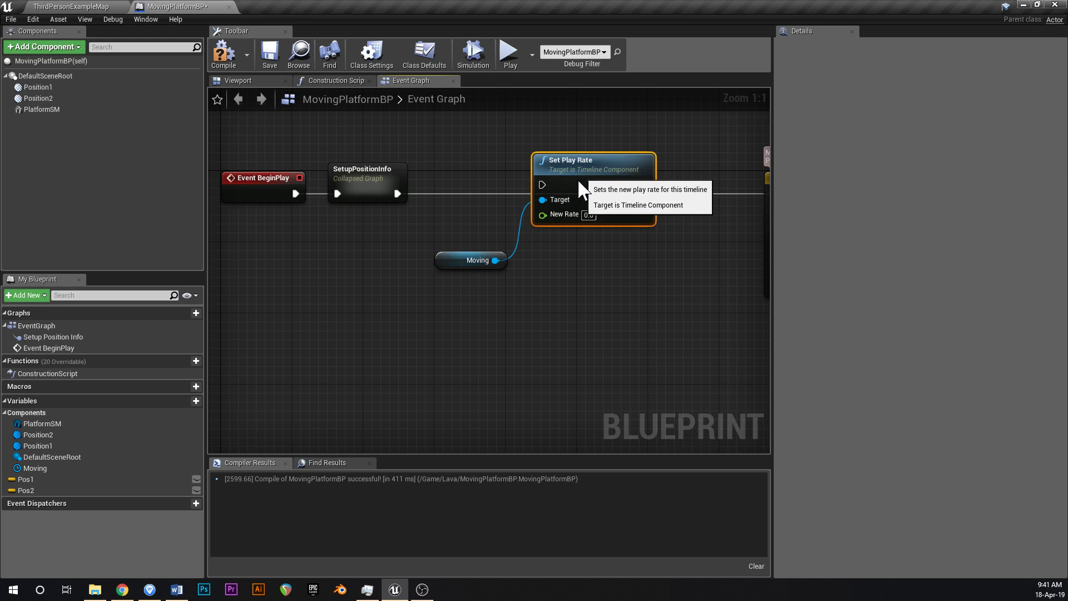
{"action": "right_click_drag", "start_coordinate": [546, 180], "coordinate": [442, 180]}
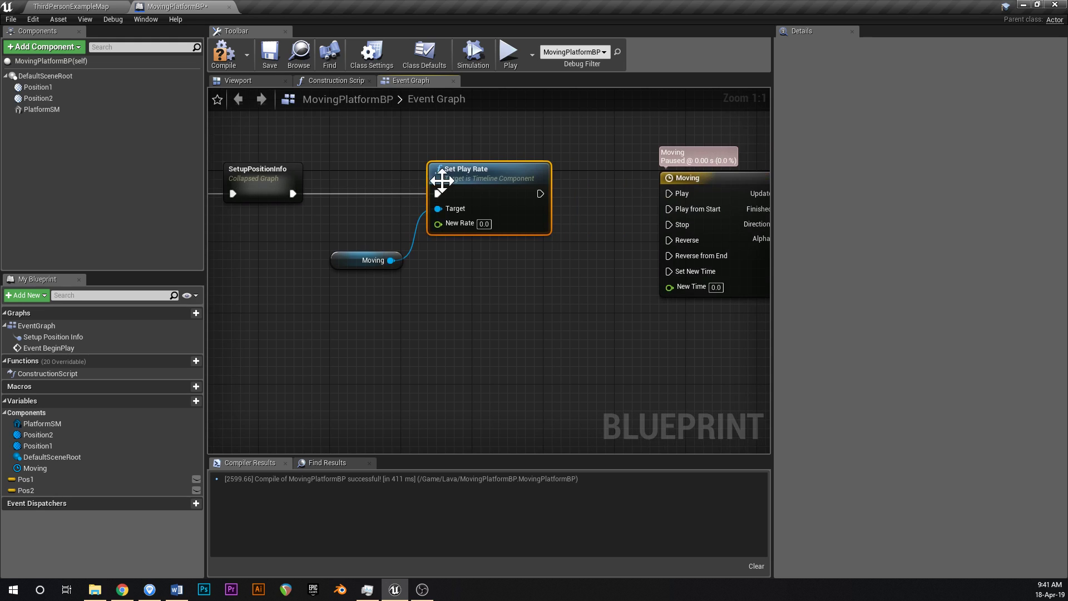
{"action": "left_click_drag", "start_coordinate": [539, 194], "coordinate": [709, 192]}
{"action": "right_click_drag", "start_coordinate": [359, 267], "coordinate": [444, 263]}
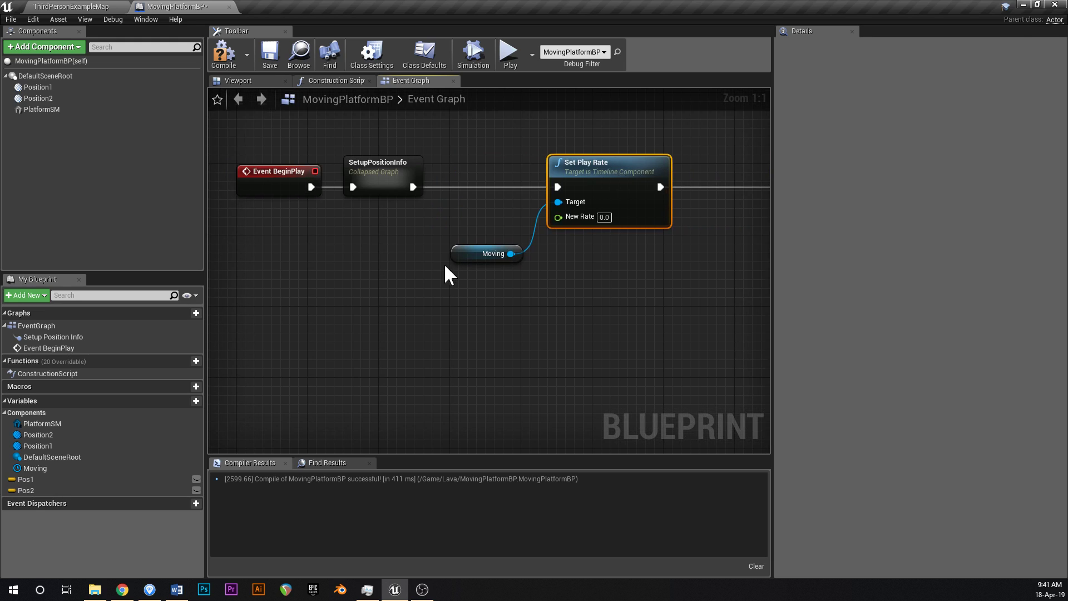
{"action": "left_click_drag", "start_coordinate": [465, 257], "coordinate": [473, 204]}
- Promote New Rate to an instance-editable PlayRate variable defaulting to 0.1, then compile and save
{"action": "left_click_drag", "start_coordinate": [558, 216], "coordinate": [472, 257]}
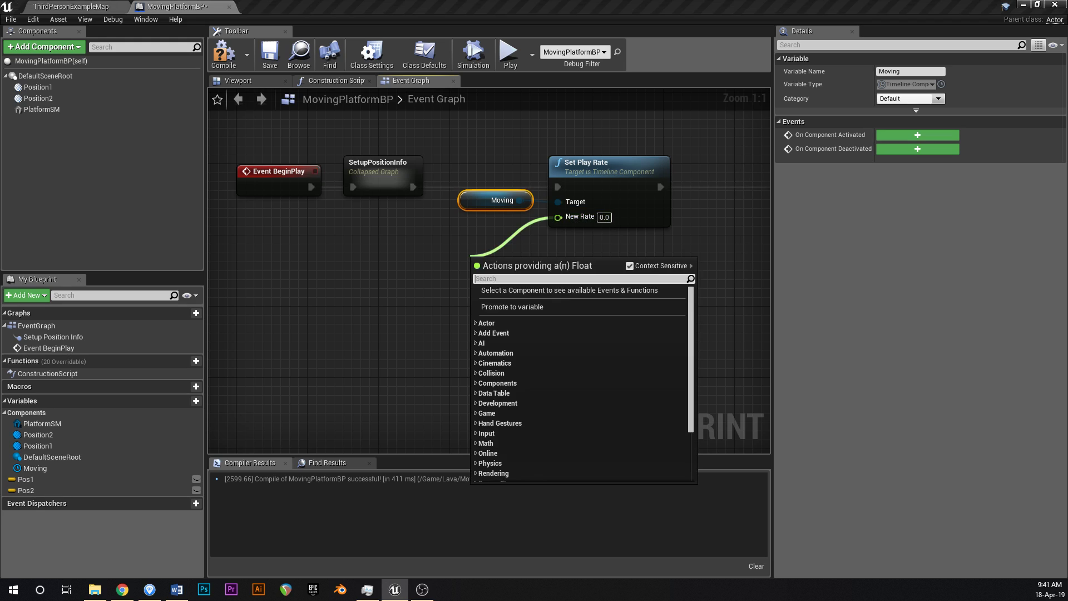
{"action": "left_click", "coordinate": [548, 307]}
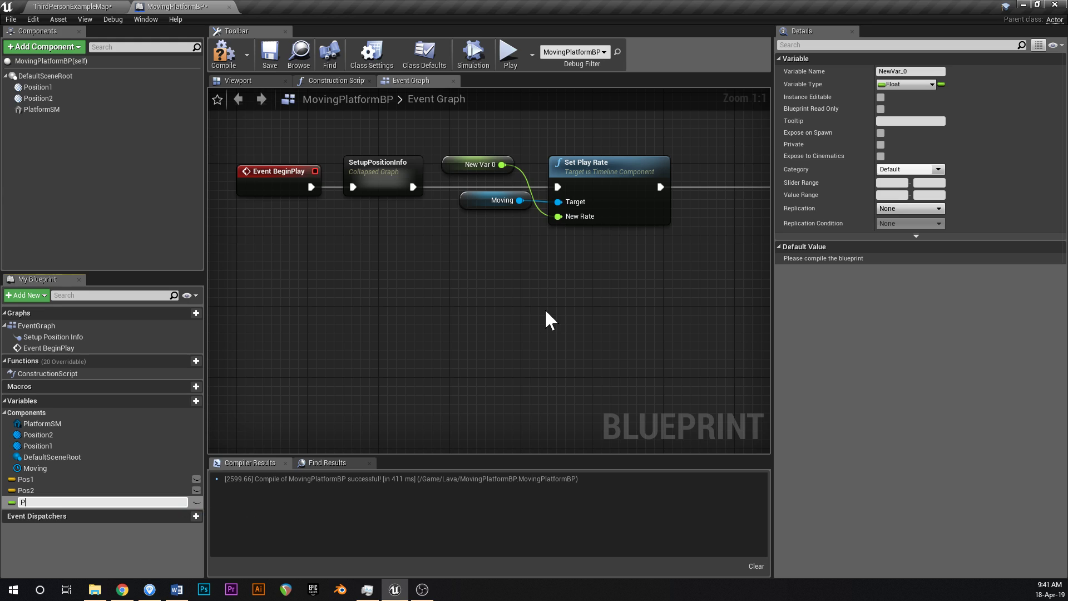
{"action": "type", "text": "PlayRate"}
{"action": "key", "text": "Return"}
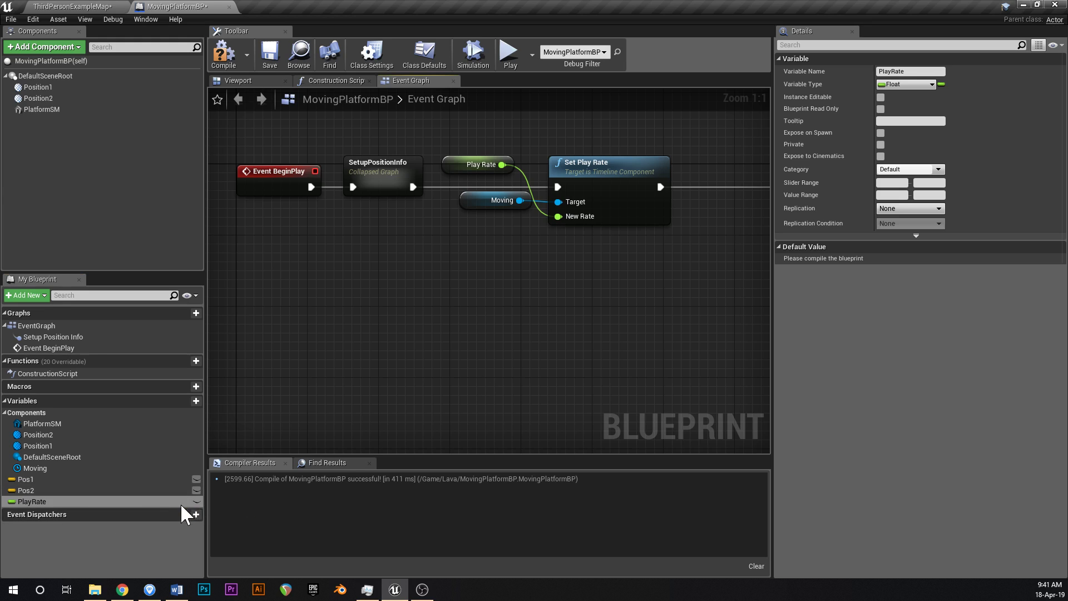
{"action": "left_click", "coordinate": [196, 501]}
{"action": "left_click_drag", "start_coordinate": [448, 165], "coordinate": [466, 227]}
{"action": "left_click", "coordinate": [223, 53]}
{"action": "left_click", "coordinate": [270, 53]}
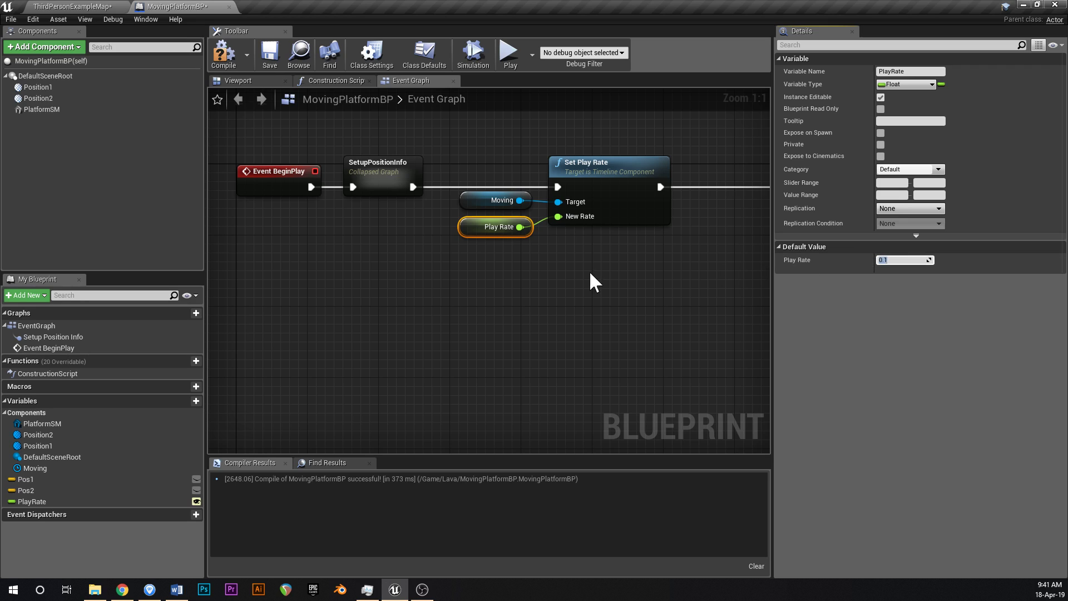
- Recompile and save the Blueprint while reviewing the BeginPlay, Set Play Rate and timeline nodes
{"action": "right_click_drag", "start_coordinate": [591, 282], "coordinate": [393, 300]}
{"action": "left_click", "coordinate": [224, 52]}
{"action": "left_click", "coordinate": [270, 53]}
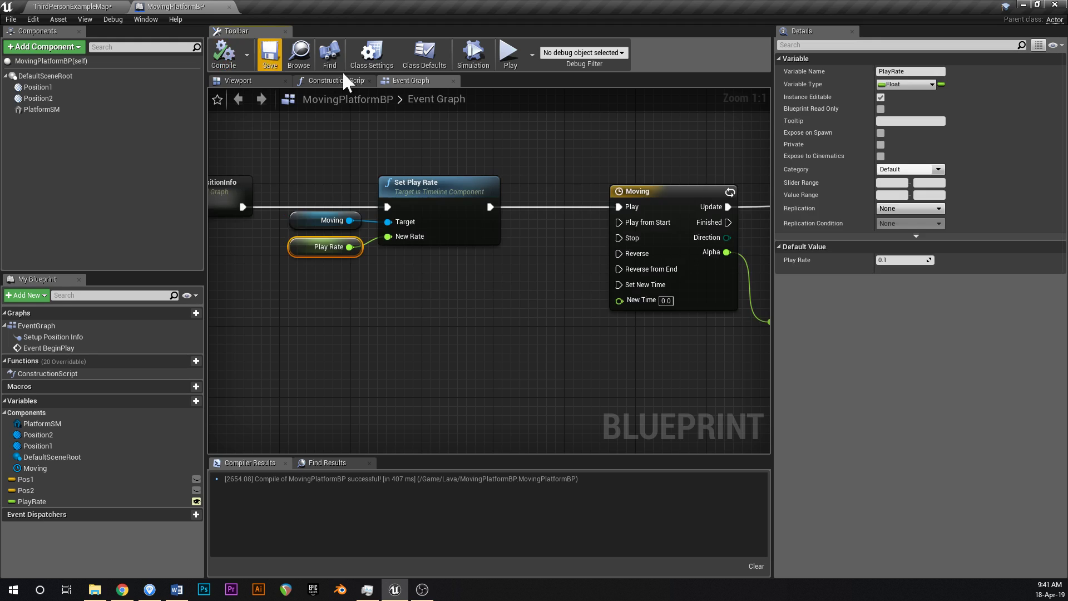
{"action": "right_click_drag", "start_coordinate": [675, 191], "coordinate": [566, 213]}
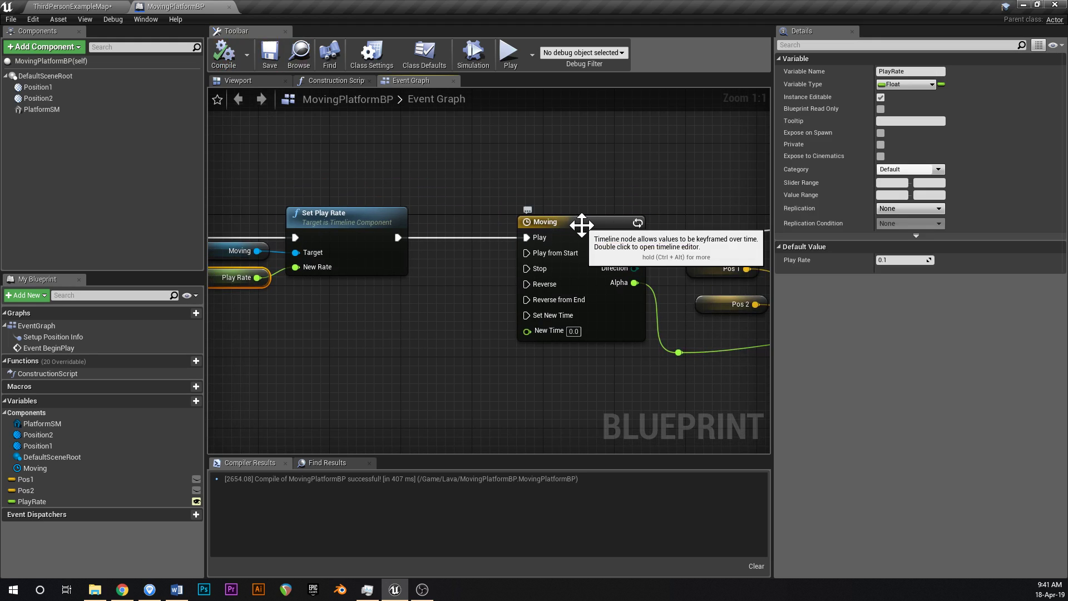
{"action": "right_click_drag", "start_coordinate": [229, 289], "coordinate": [415, 286]}
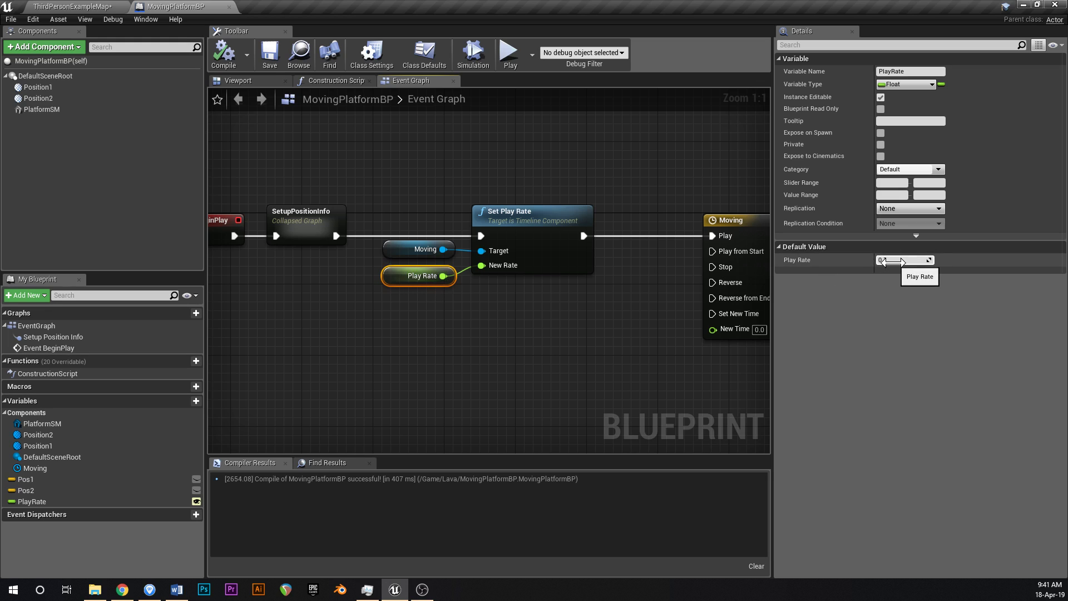
{"action": "right_click_drag", "start_coordinate": [596, 315], "coordinate": [525, 313]}
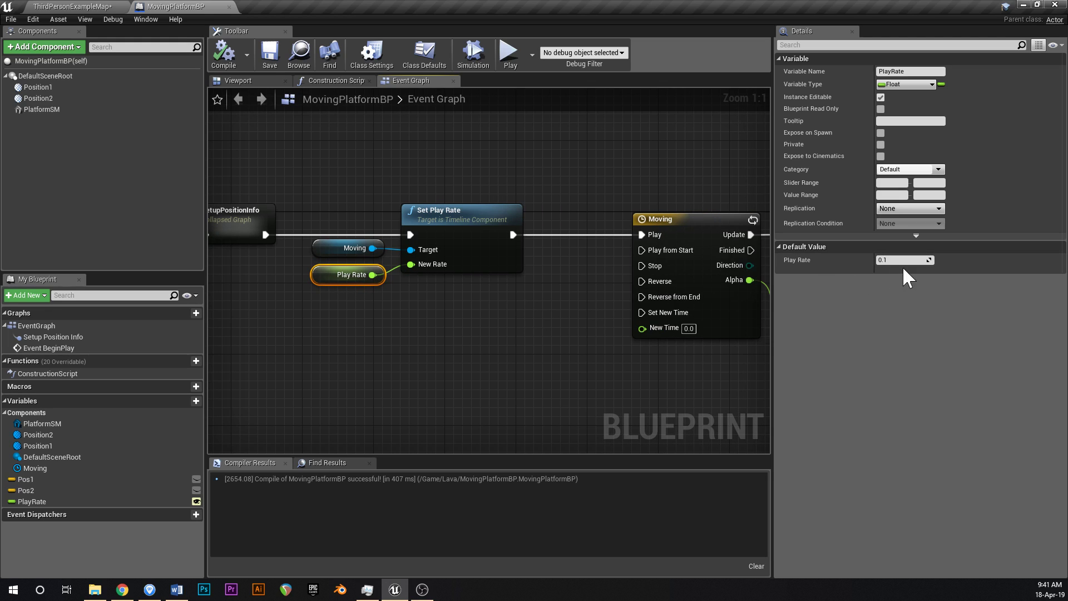
- Save the level map and select the brick platform to confirm its Play Rate of 0.1
{"action": "left_click", "coordinate": [99, 8]}
{"action": "key", "text": "ctrl+s"}
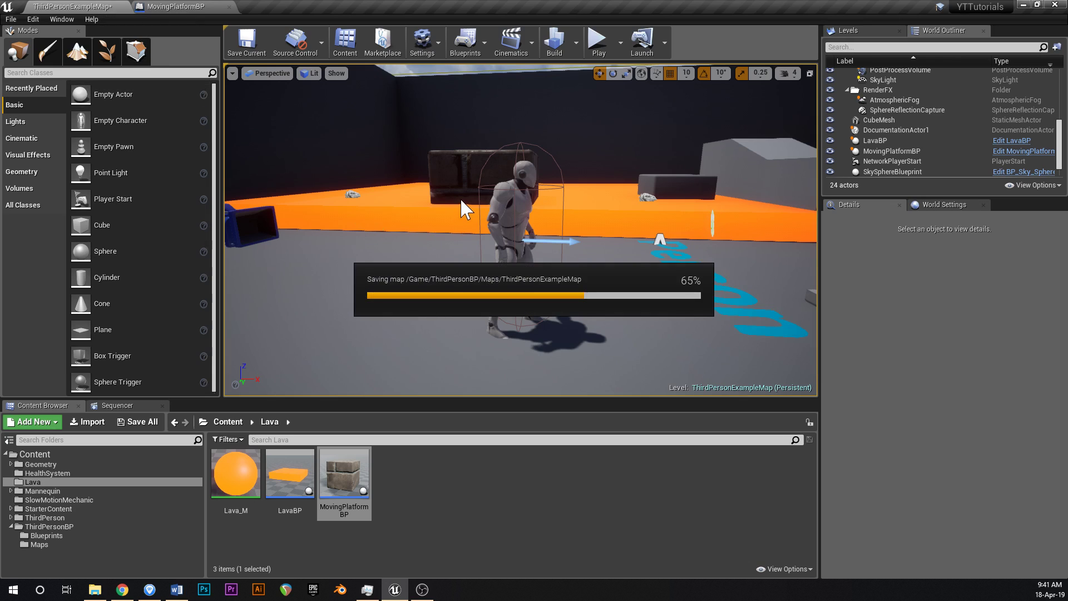
{"action": "mouse_move", "coordinate": [486, 195]}
{"action": "right_mouse_down"}
{"action": "mouse_move", "coordinate": [484, 176]}
{"action": "mouse_move", "coordinate": [486, 195]}
{"action": "right_mouse_up"}
{"action": "key", "text": "w"}
{"action": "key", "text": "s"}
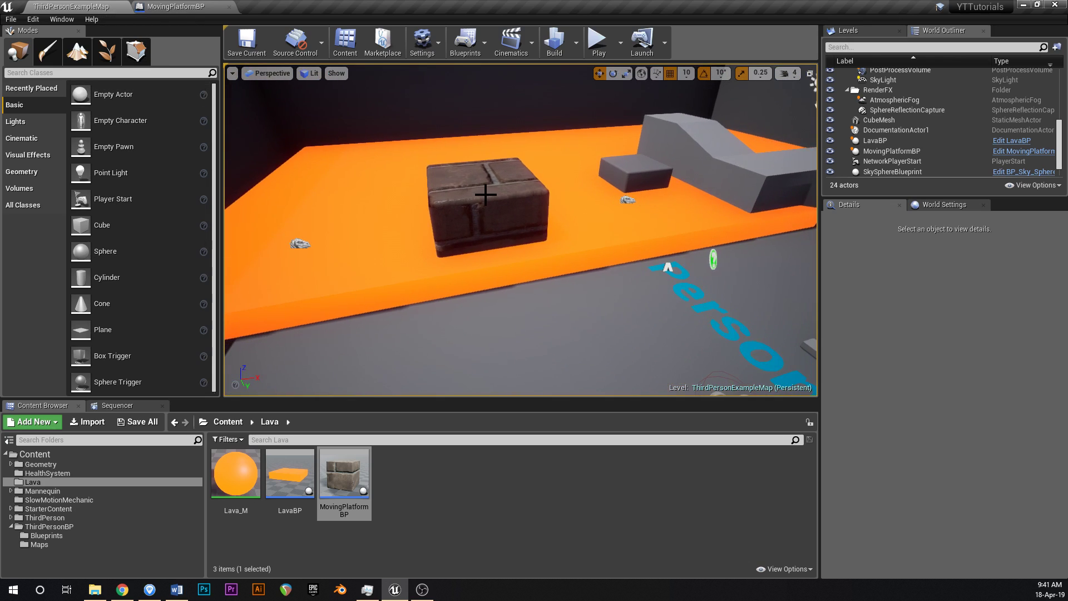
{"action": "left_click", "coordinate": [485, 194]}
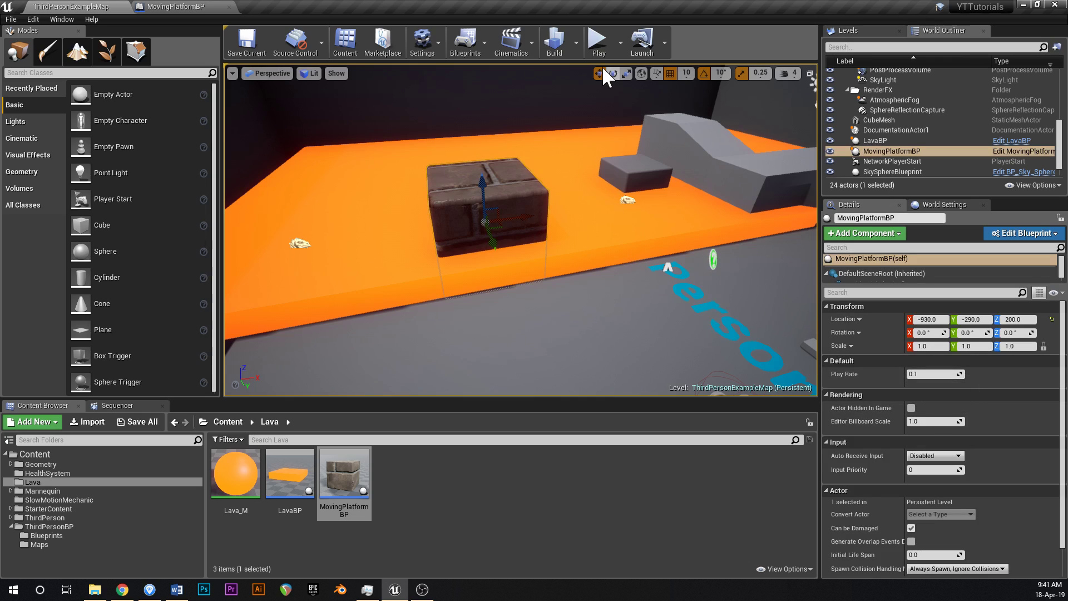
- Playtest by running and jumping onto the moving brick platform, then leaping off over the lava
{"action": "left_click", "coordinate": [597, 40]}
{"action": "key", "text": "d"}
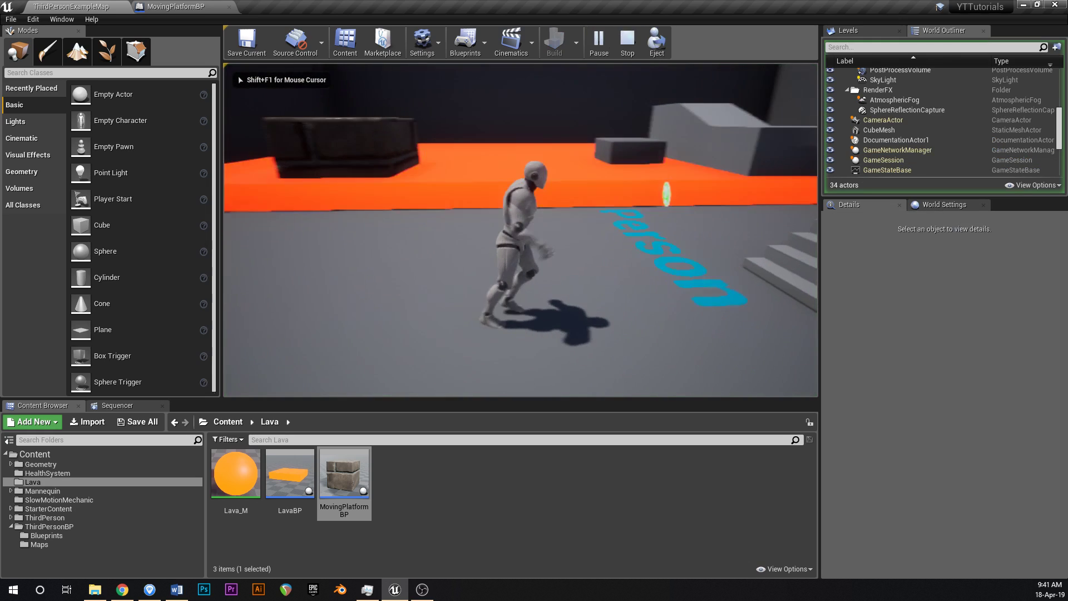
{"action": "key", "text": "d"}
{"action": "key", "text": "space"}
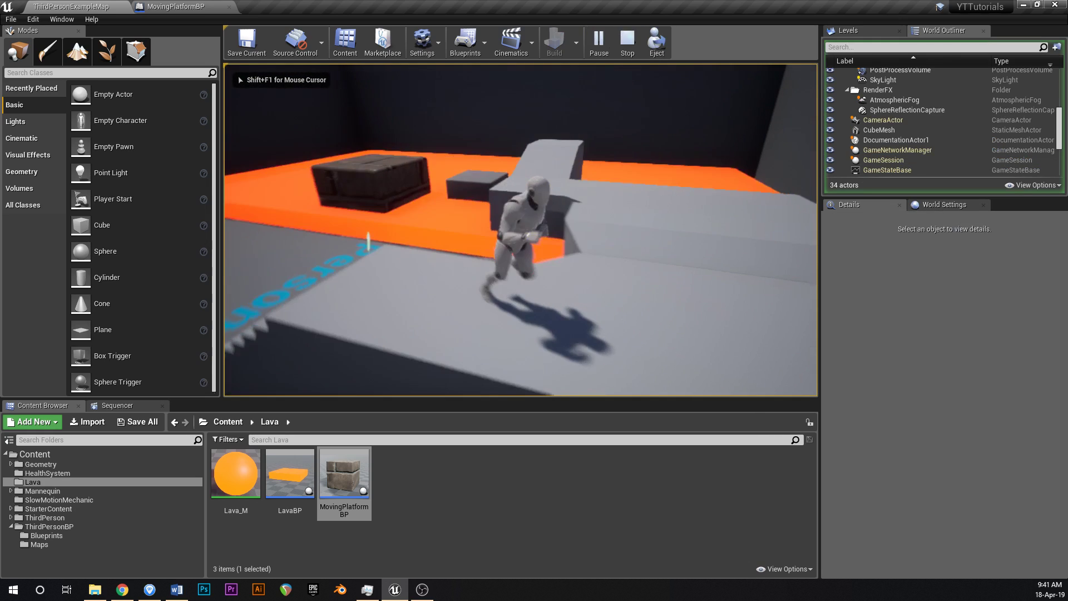
{"action": "key", "text": "w"}
{"action": "key", "text": "w"}
{"action": "key", "text": "space"}
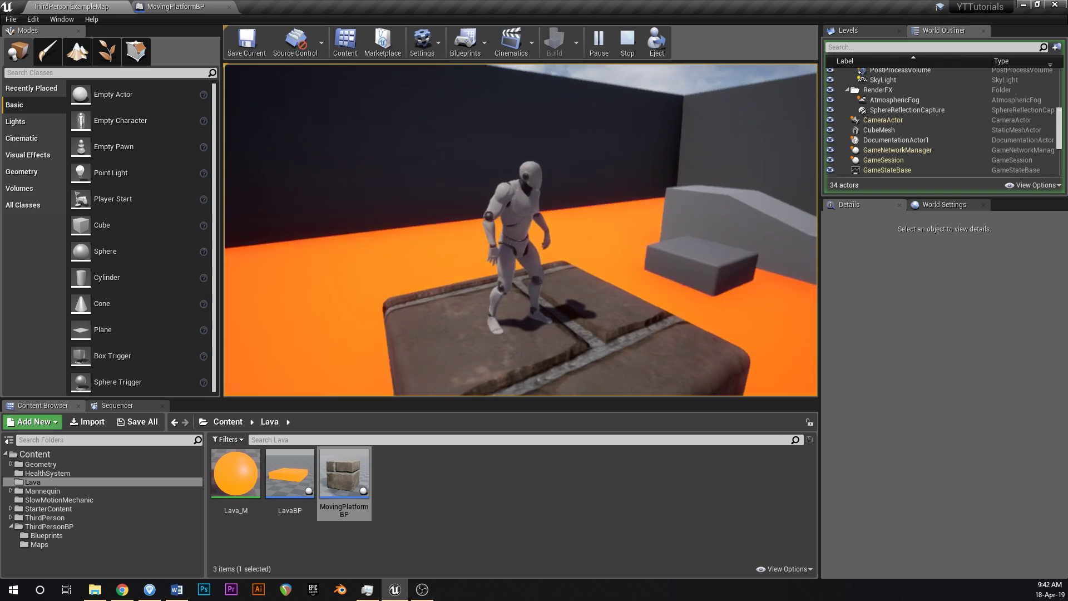
{"action": "key", "text": "d"}
{"action": "key", "text": "space"}
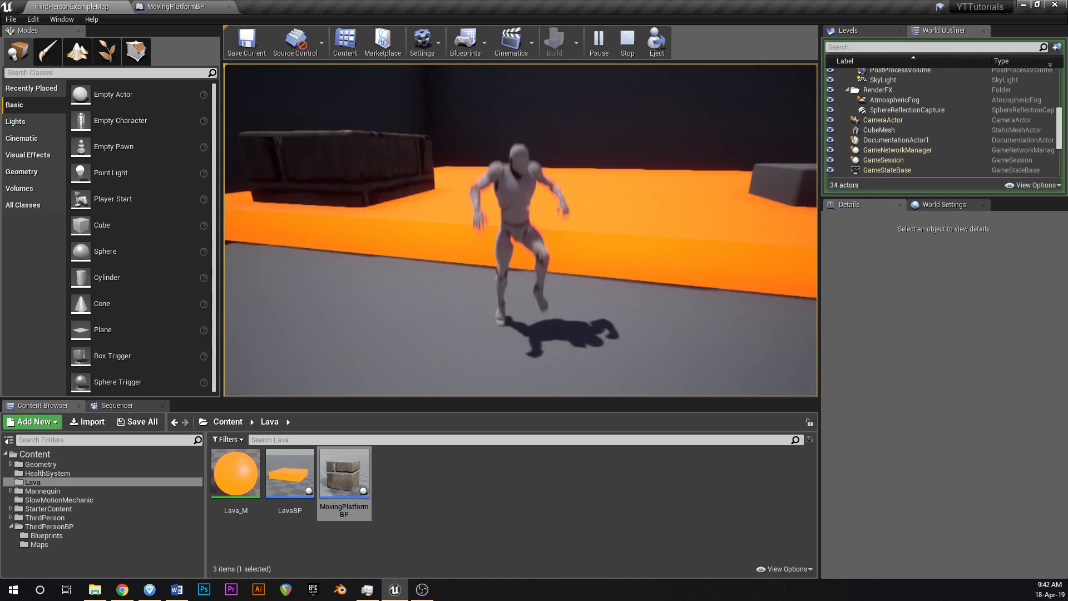
{"action": "key", "text": "Escape"}
- Widen the lava floor along Y
{"action": "right_click_drag", "start_coordinate": [563, 173], "coordinate": [384, 245]}
{"action": "key", "text": "s"}
{"action": "left_click", "coordinate": [564, 178]}
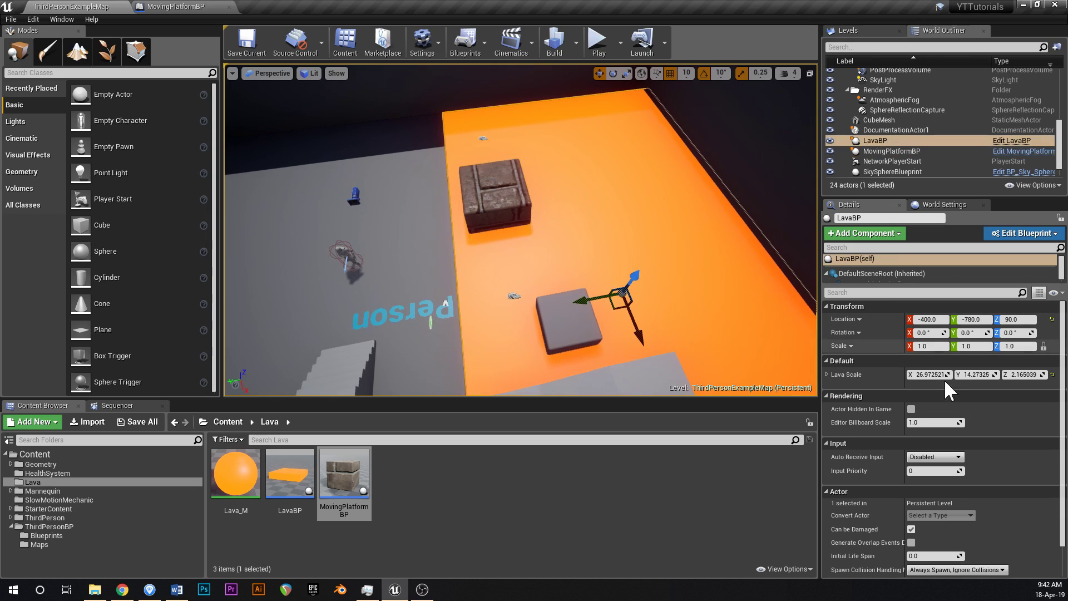
{"action": "left_click_drag", "start_coordinate": [975, 374], "coordinate": [996, 374]}
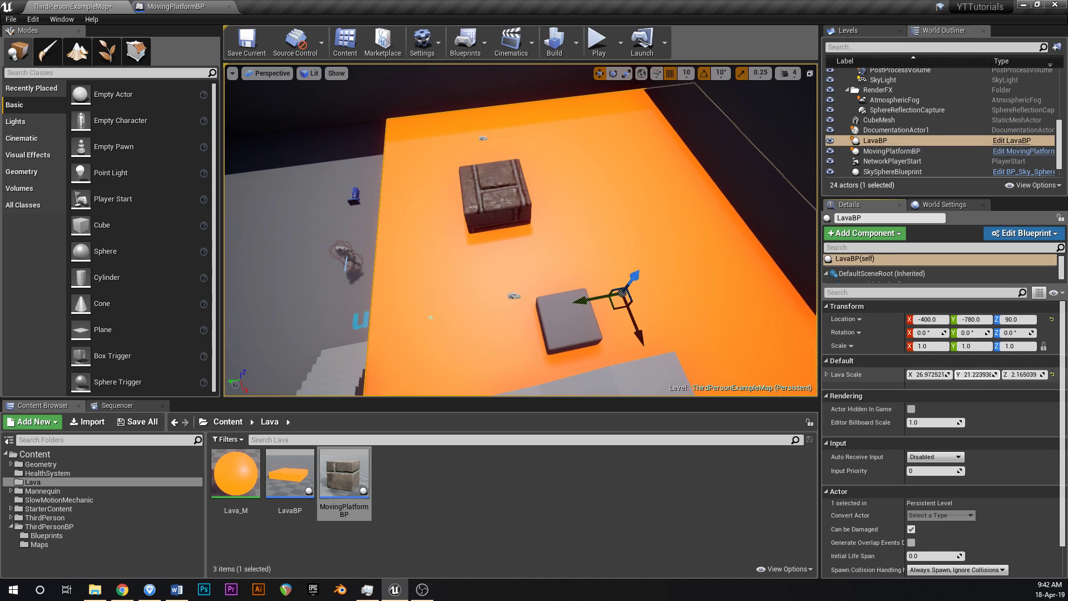
- Move the brick platform along Y to 70 and duplicate it further along as MovingPlatformBP3
{"action": "left_click", "coordinate": [504, 209]}
{"action": "key", "text": "f"}
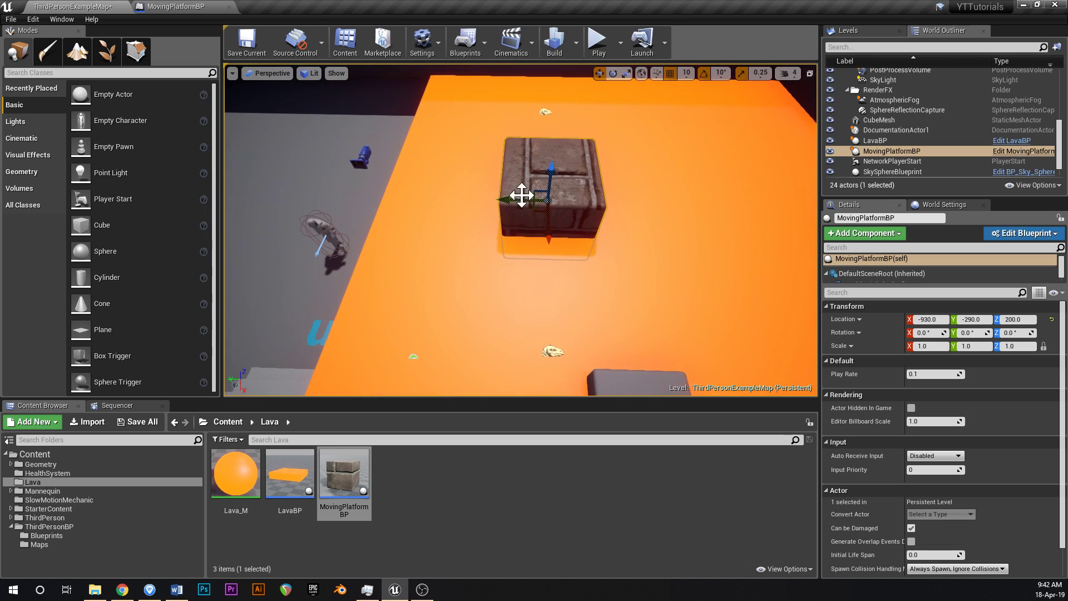
{"action": "left_click_drag", "start_coordinate": [428, 201], "coordinate": [582, 196]}
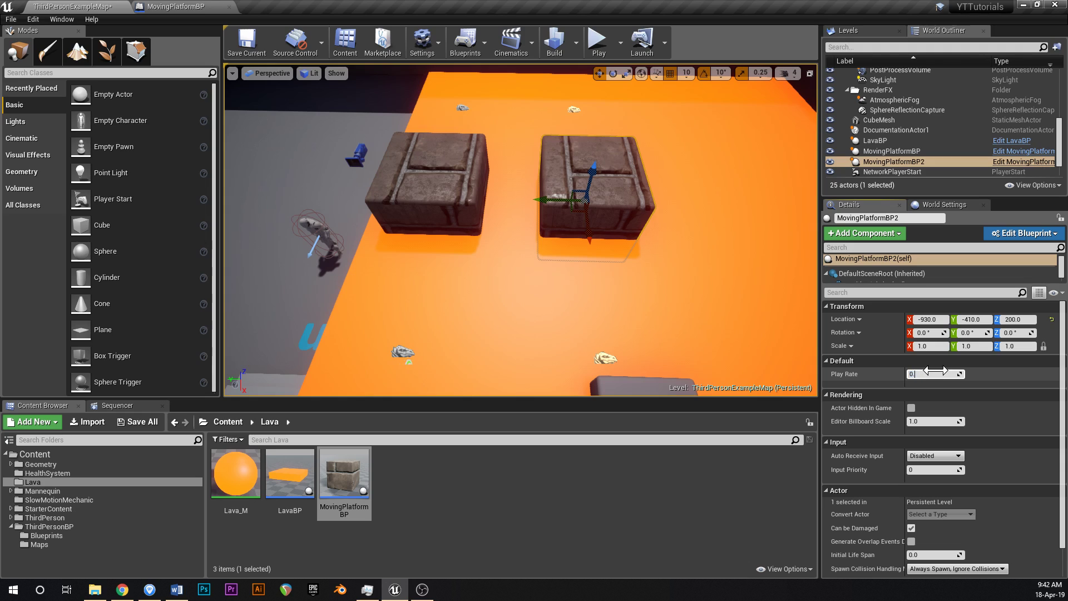
{"action": "left_click_drag", "start_coordinate": [545, 198], "coordinate": [695, 201], "text": "alt"}
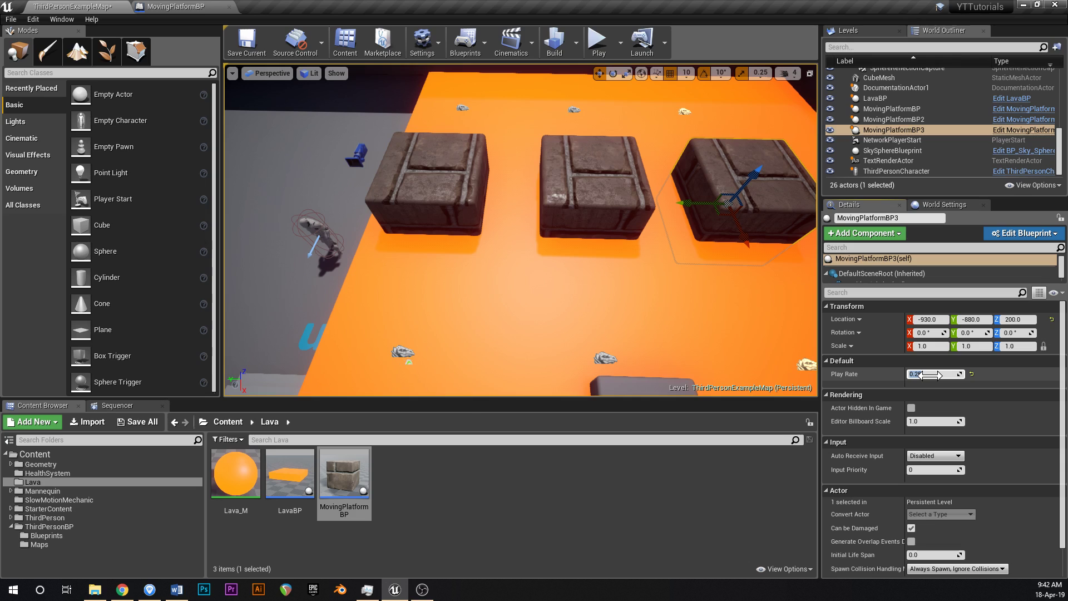
{"action": "right_click_drag", "start_coordinate": [565, 177], "coordinate": [610, 134]}
{"action": "key", "text": "ctrl+s"}
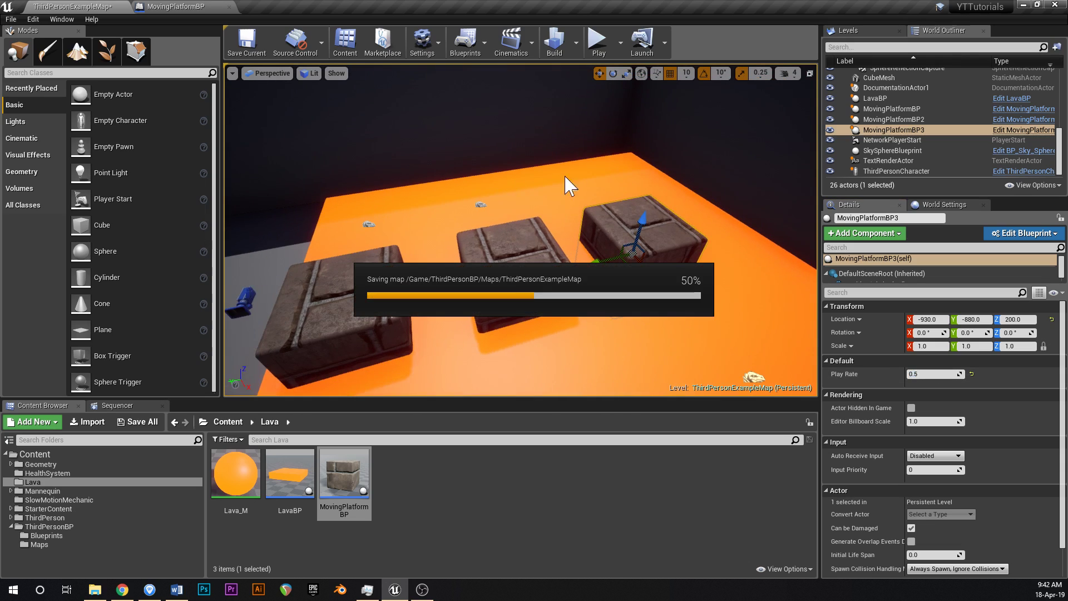
{"action": "left_click", "coordinate": [607, 47]}
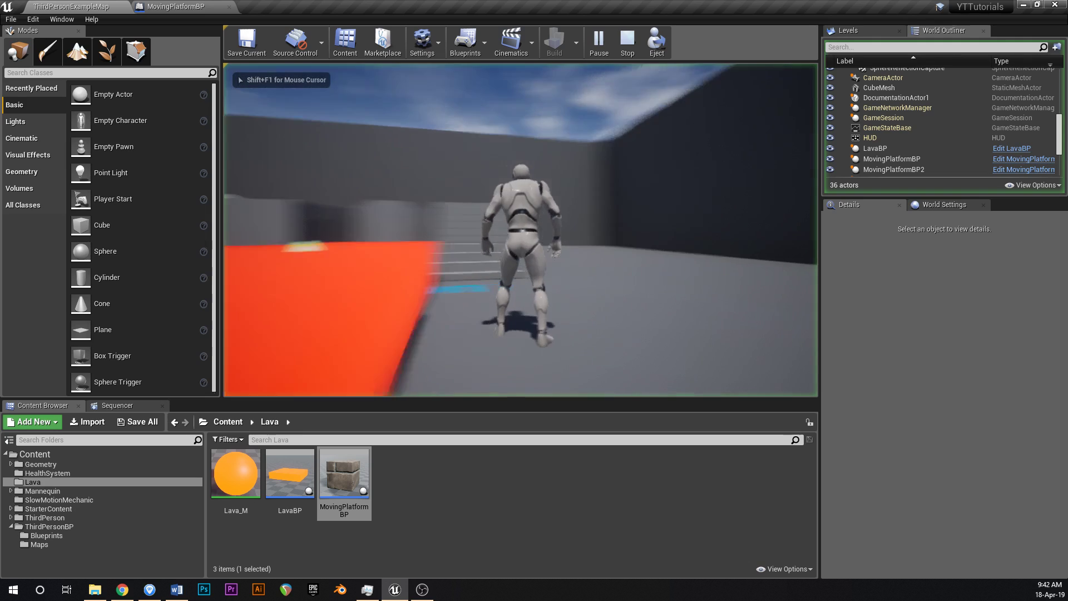
{"action": "key", "text": "w"}
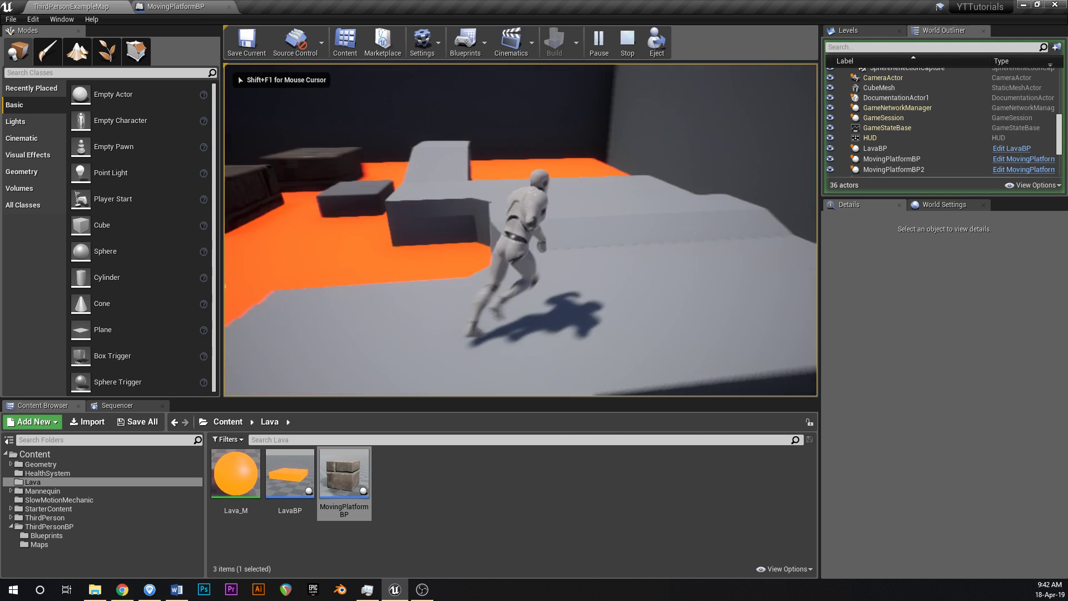
{"action": "key", "text": "space"}
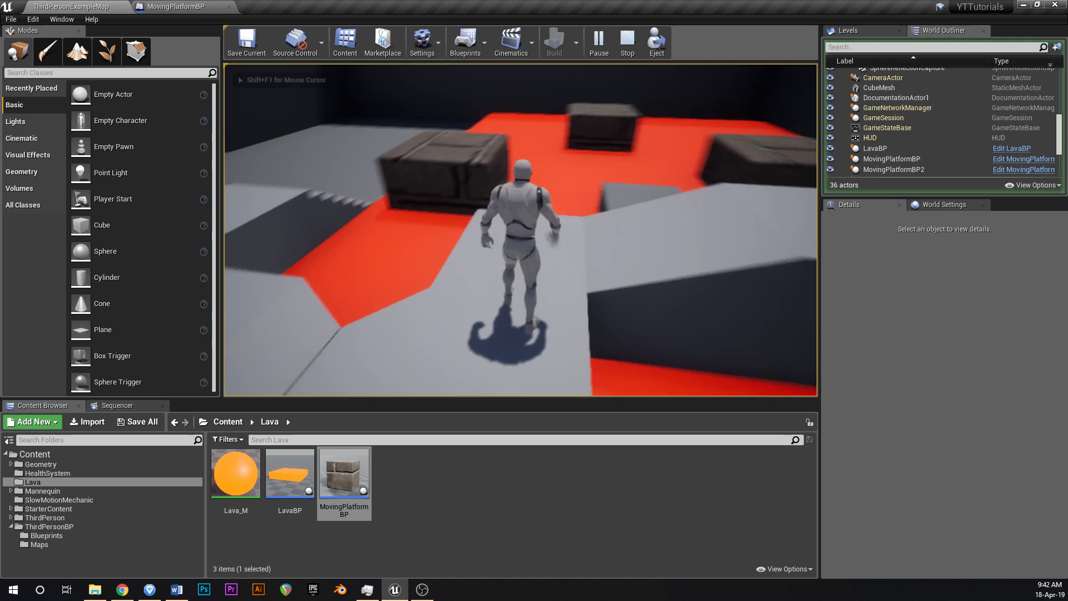
{"action": "key", "text": "w"}
{"action": "key", "text": "space"}
{"action": "key", "text": "space"}
{"action": "key", "text": "w"}
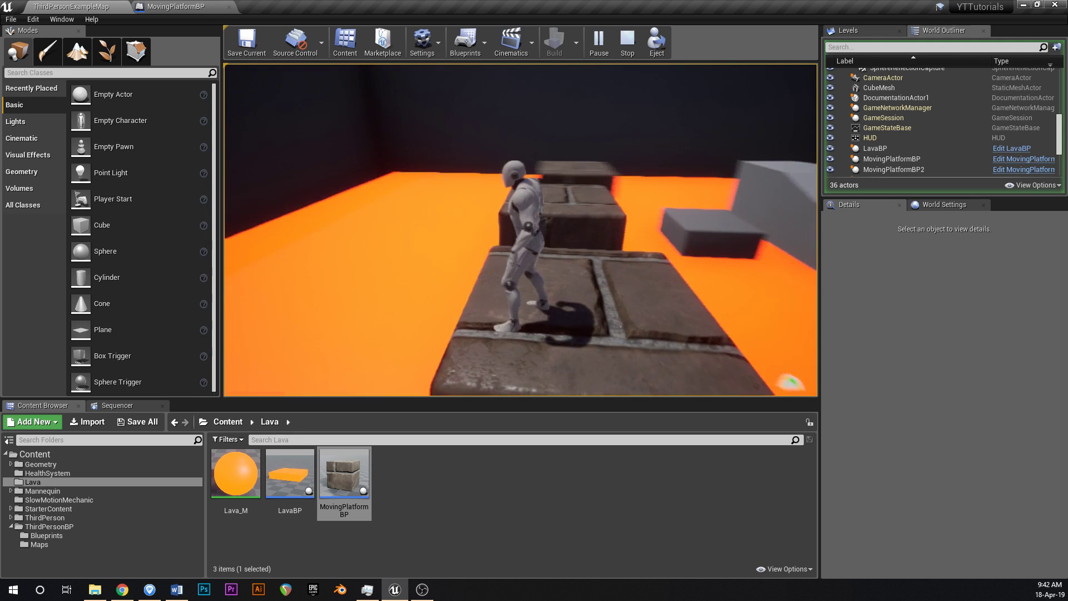
{"action": "key", "text": "w"}
{"action": "key", "text": "space"}
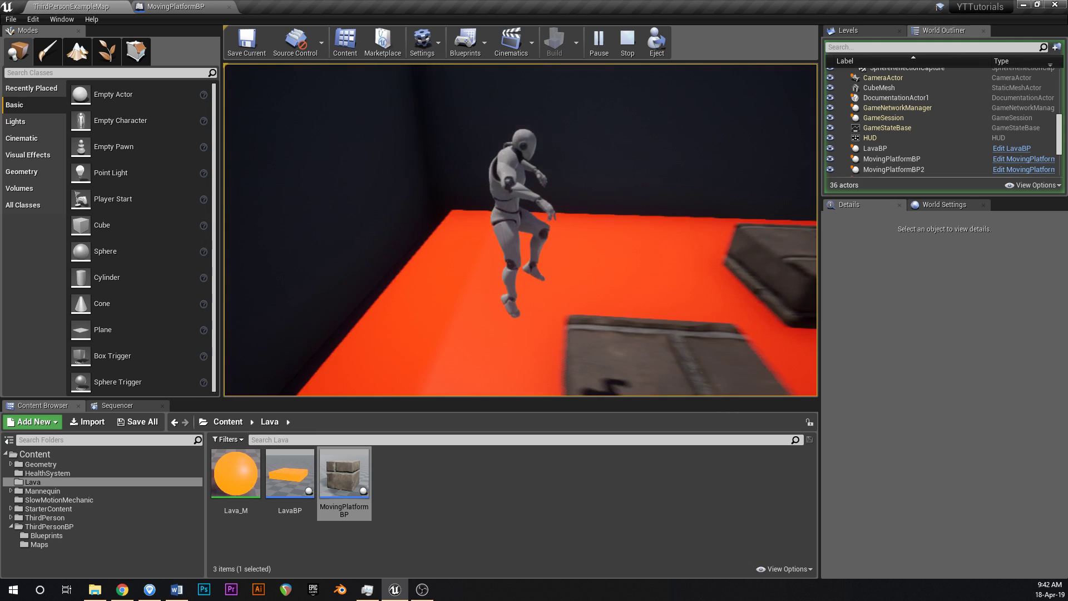
{"action": "key", "text": "w"}
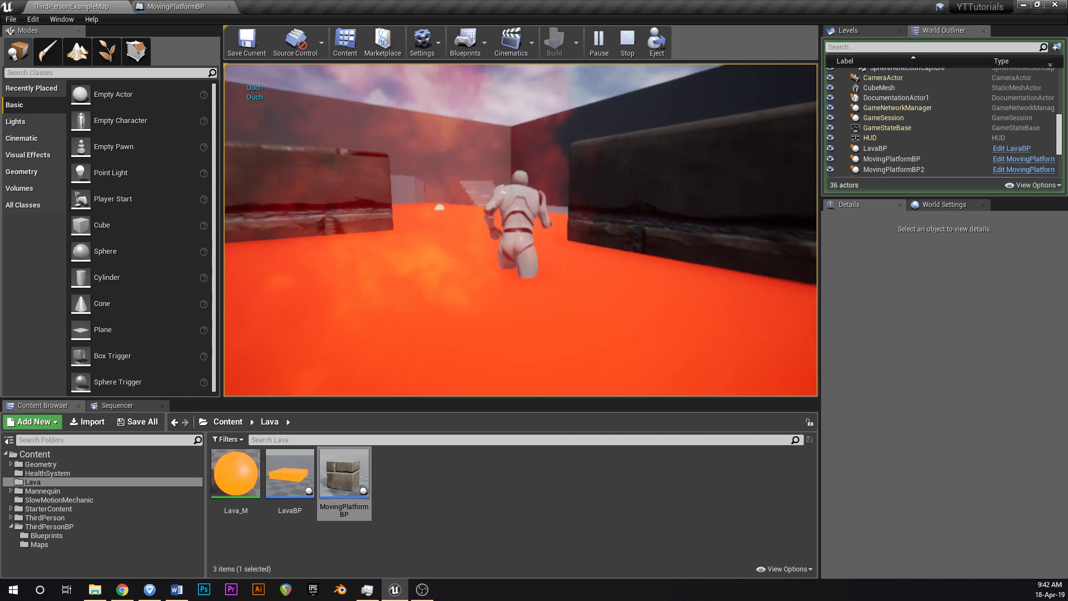
{"action": "key", "text": "w"}
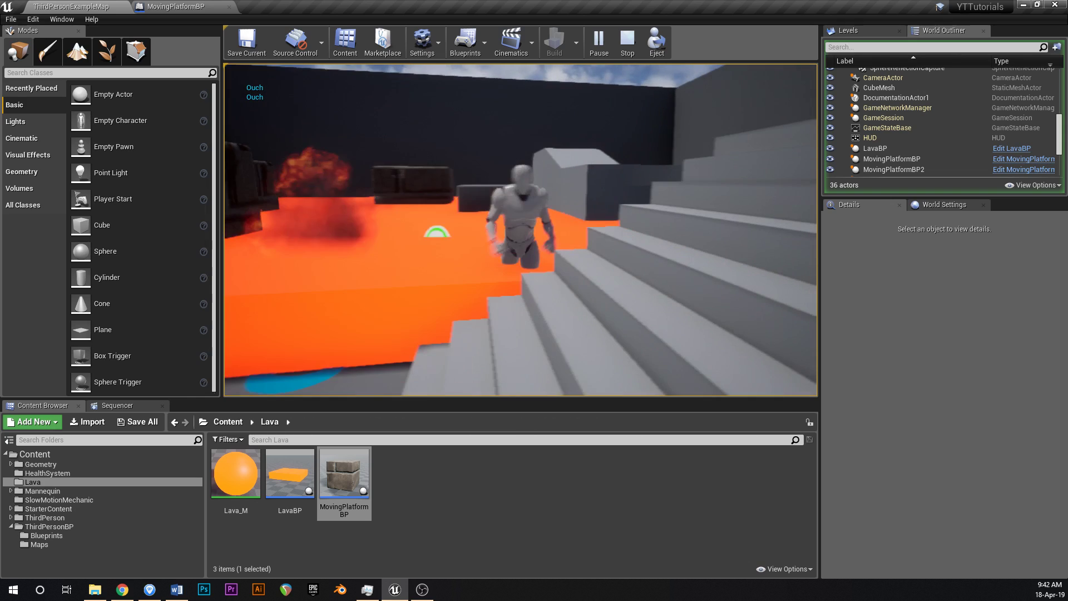
{"action": "key", "text": "w"}
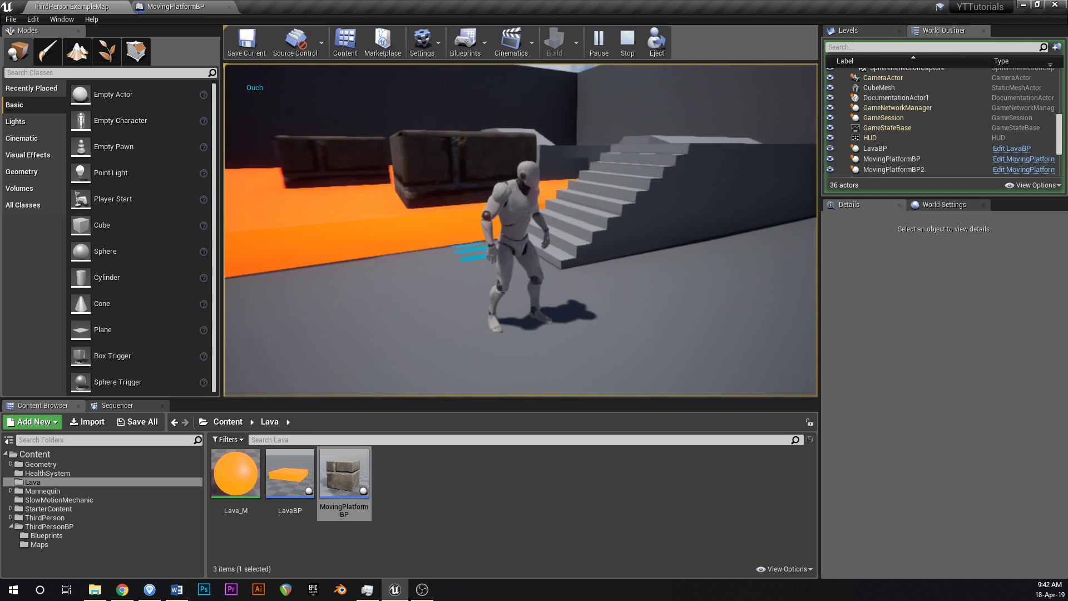
{"action": "key", "text": "Escape"}
{"action": "right_click_drag", "start_coordinate": [455, 180], "coordinate": [411, 156]}
{"action": "key", "text": "w"}
- Delete the extra platforms MovingPlatformBP2 and MovingPlatformBP3
{"action": "key", "text": "s"}
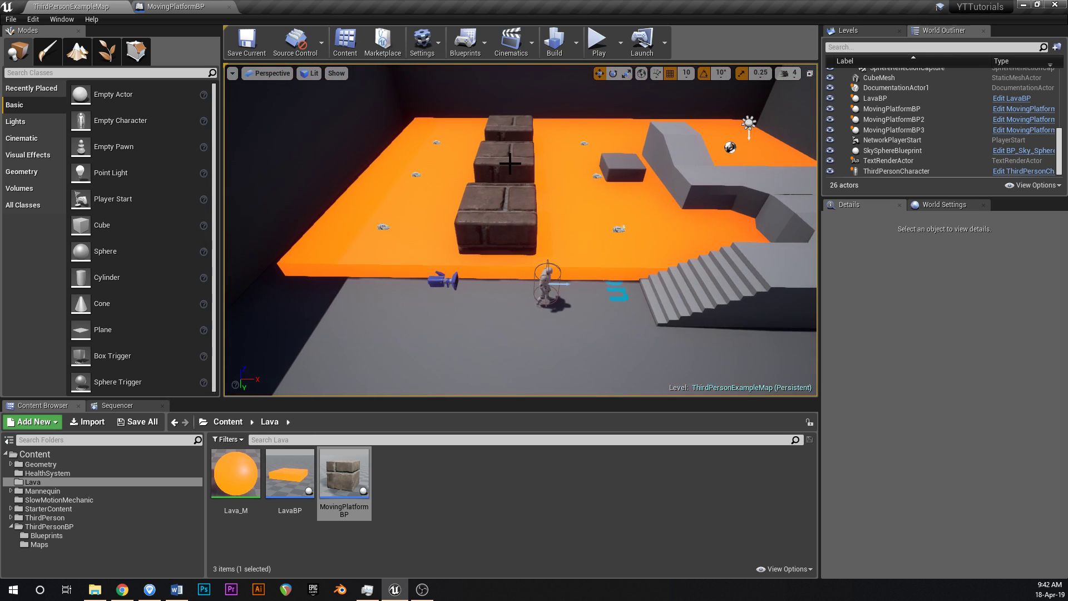
{"action": "left_click", "coordinate": [508, 162]}
{"action": "key", "text": "Delete"}
{"action": "left_click", "coordinate": [504, 130]}
{"action": "key", "text": "Delete"}
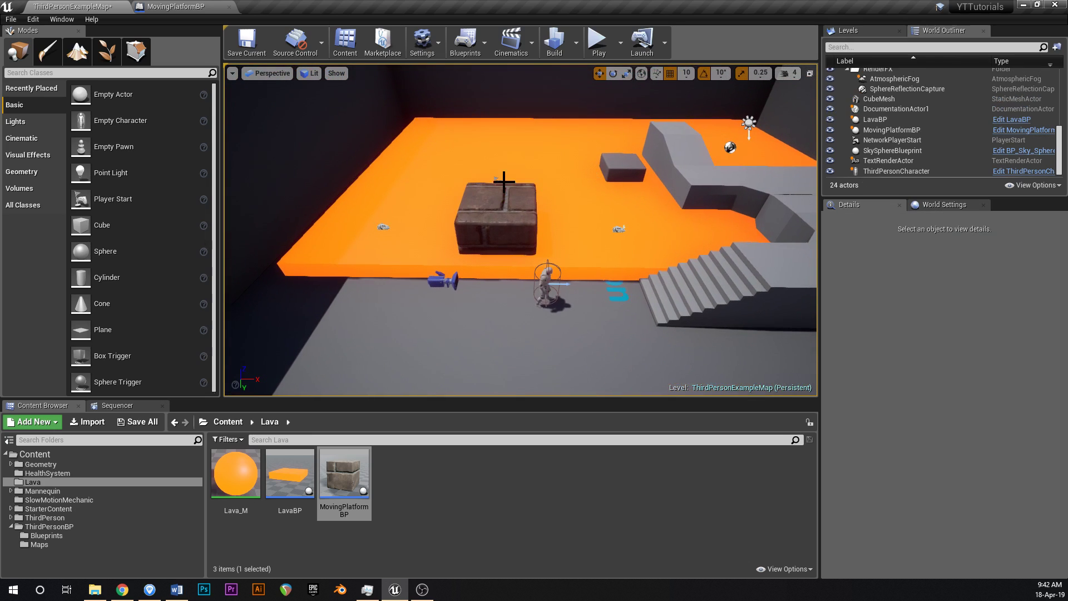
- On MovingPlatformBP, move Position1 farther left and Position2 out to X 1020
{"action": "left_click", "coordinate": [499, 212]}
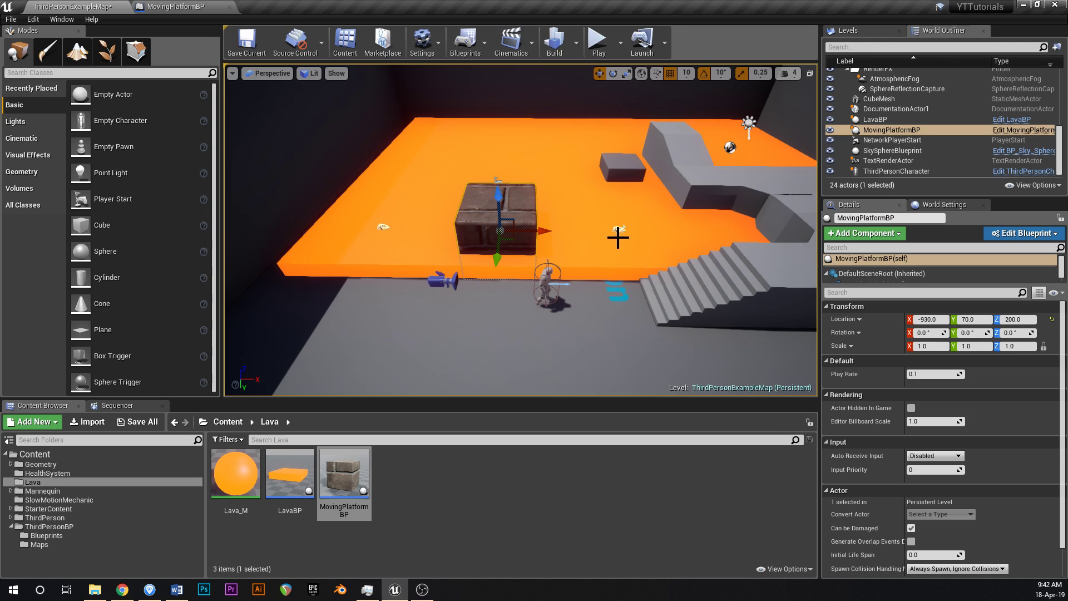
{"action": "left_click_drag", "start_coordinate": [894, 285], "coordinate": [903, 349]}
{"action": "left_click", "coordinate": [875, 284]}
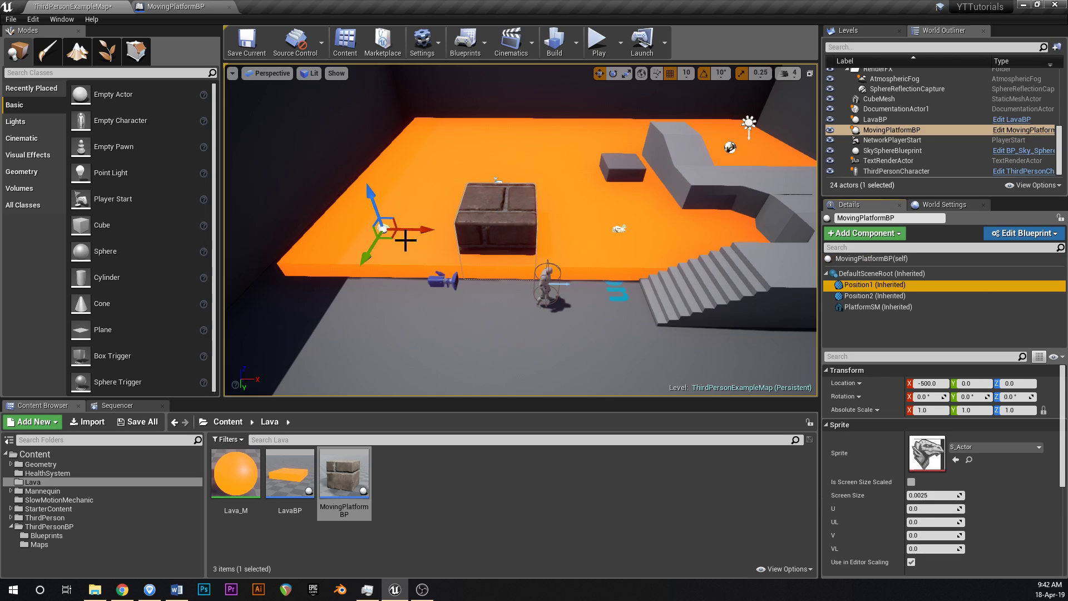
{"action": "left_click_drag", "start_coordinate": [414, 229], "coordinate": [412, 230]}
{"action": "left_click", "coordinate": [868, 296]}
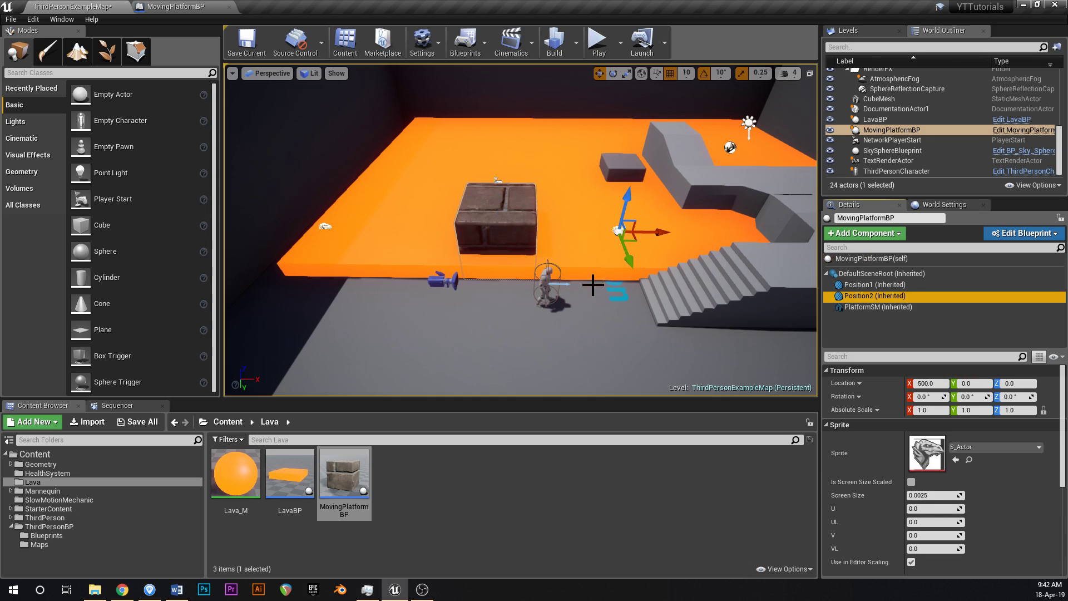
{"action": "left_click_drag", "start_coordinate": [658, 231], "coordinate": [787, 232]}
- Simulate the level to watch the platform glide across the lava, then stop
{"action": "left_click", "coordinate": [621, 42]}
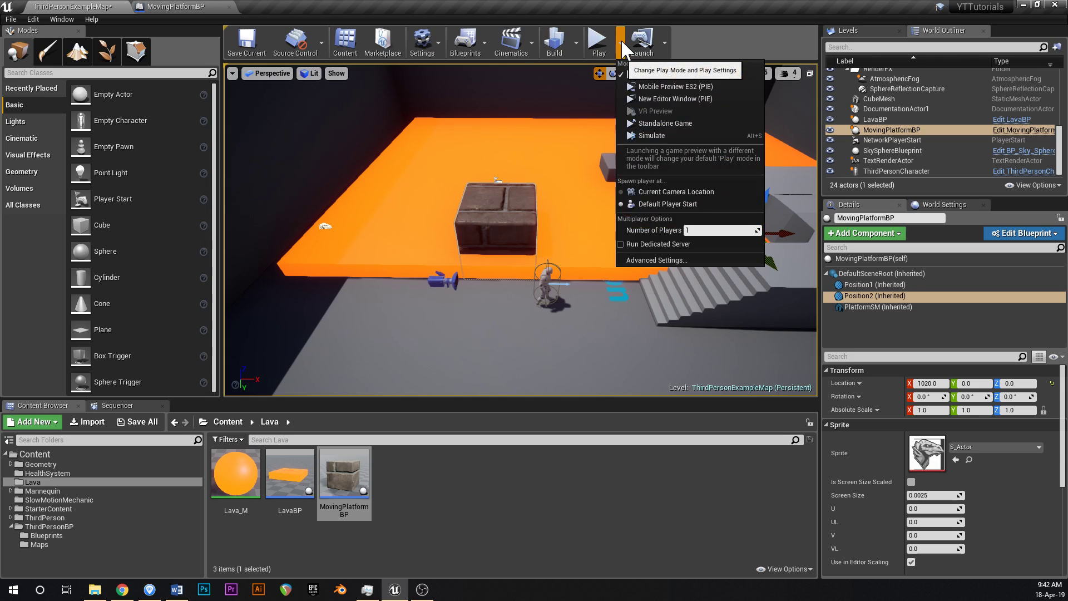
{"action": "left_click", "coordinate": [658, 135]}
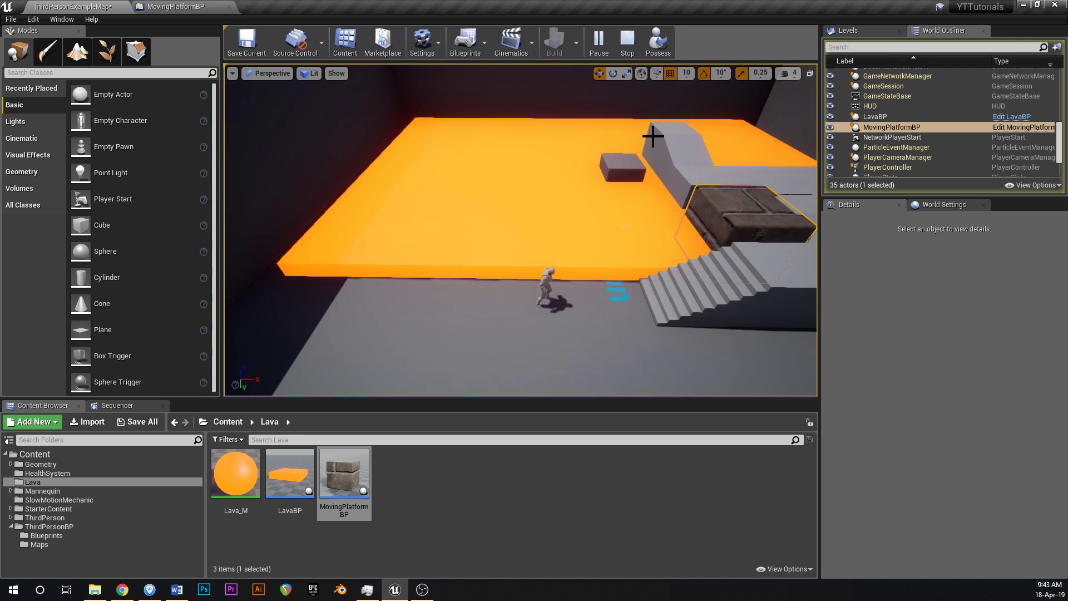
{"action": "left_click", "coordinate": [627, 41]}
- Set the platform's Position1 to 0,0,0 and Position2 to 0,0,-300, save the map, and simulate
{"action": "left_click", "coordinate": [527, 217]}
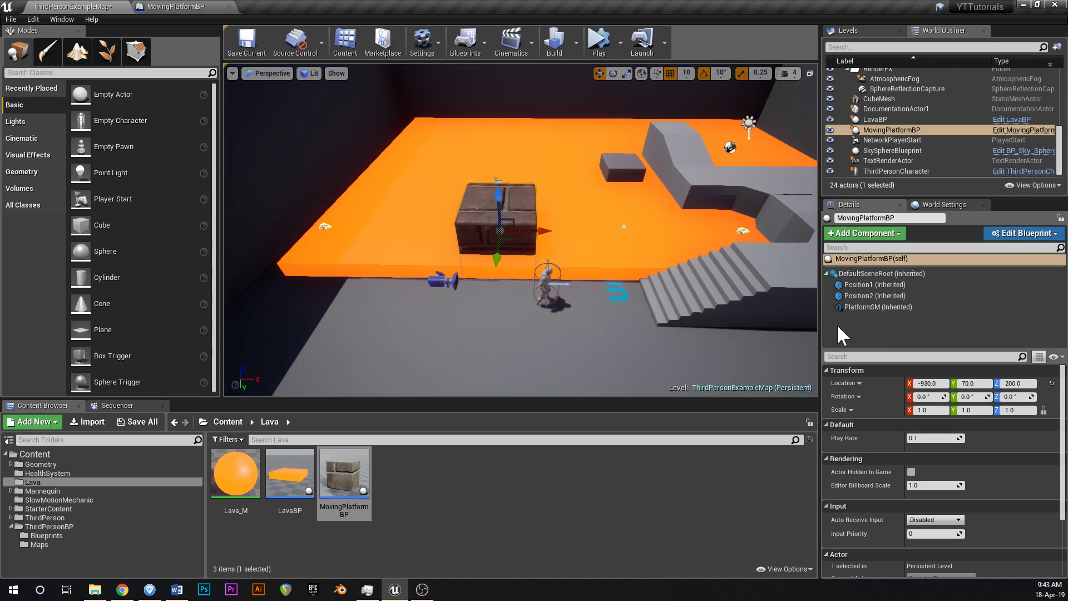
{"action": "left_click", "coordinate": [857, 285]}
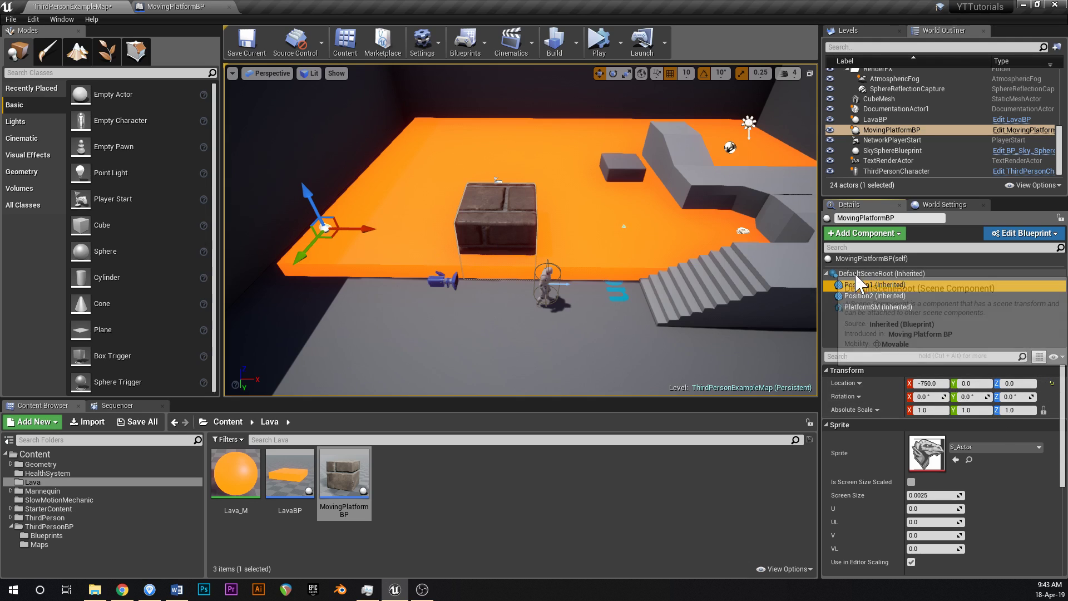
{"action": "left_click", "coordinate": [1052, 383]}
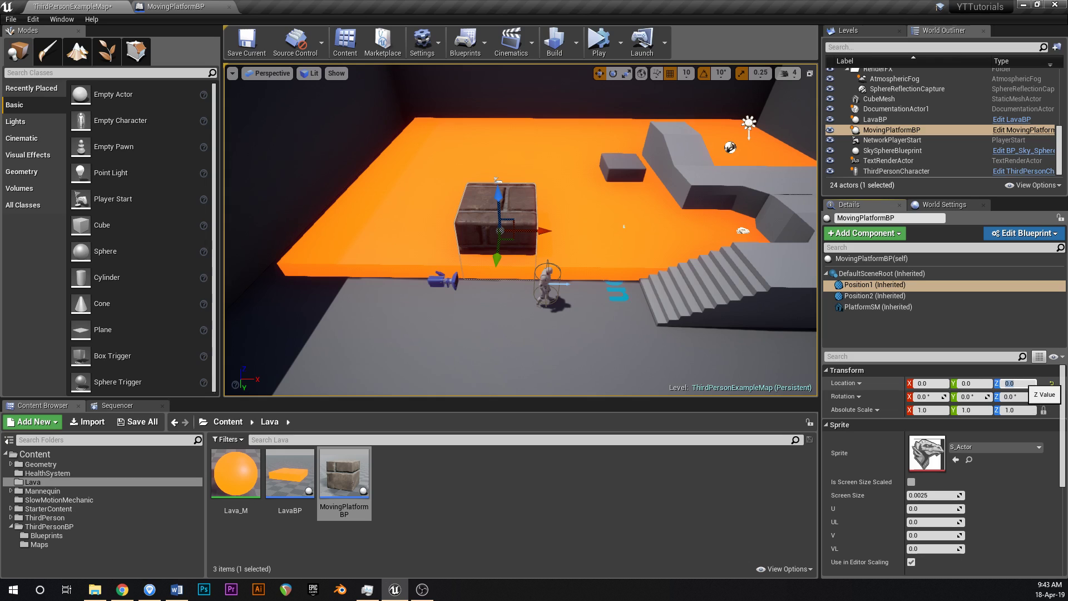
{"action": "left_click", "coordinate": [891, 296]}
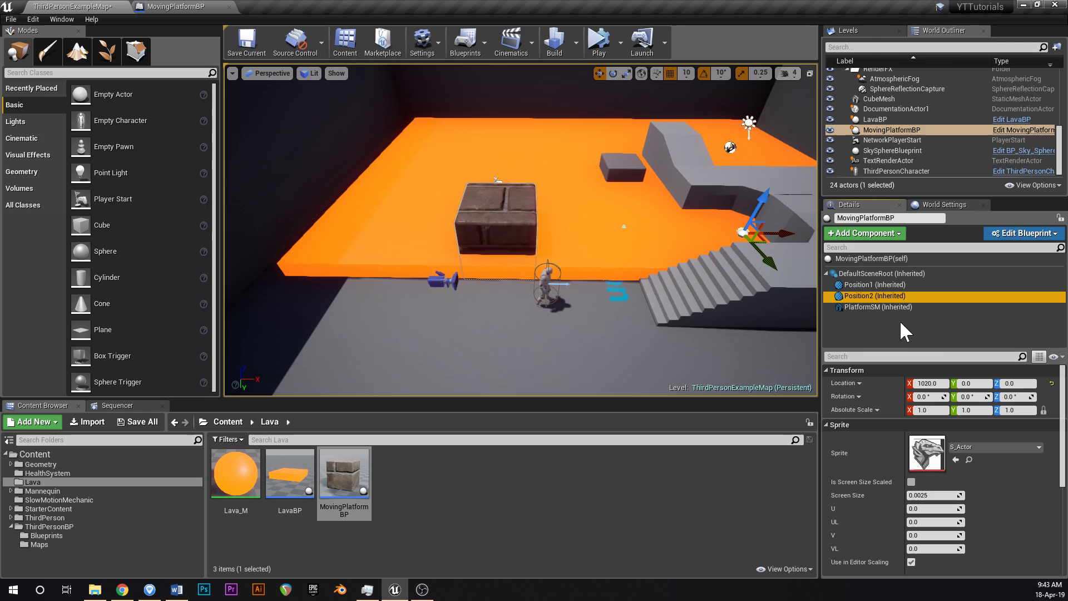
{"action": "left_click", "coordinate": [928, 384]}
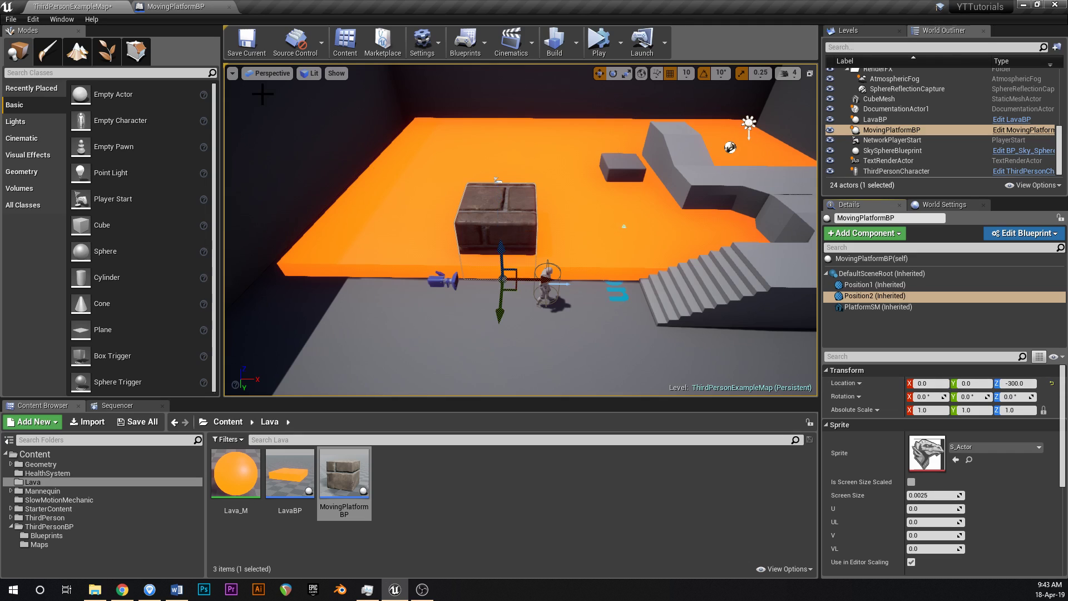
{"action": "left_click", "coordinate": [246, 44]}
{"action": "left_click", "coordinate": [601, 39]}
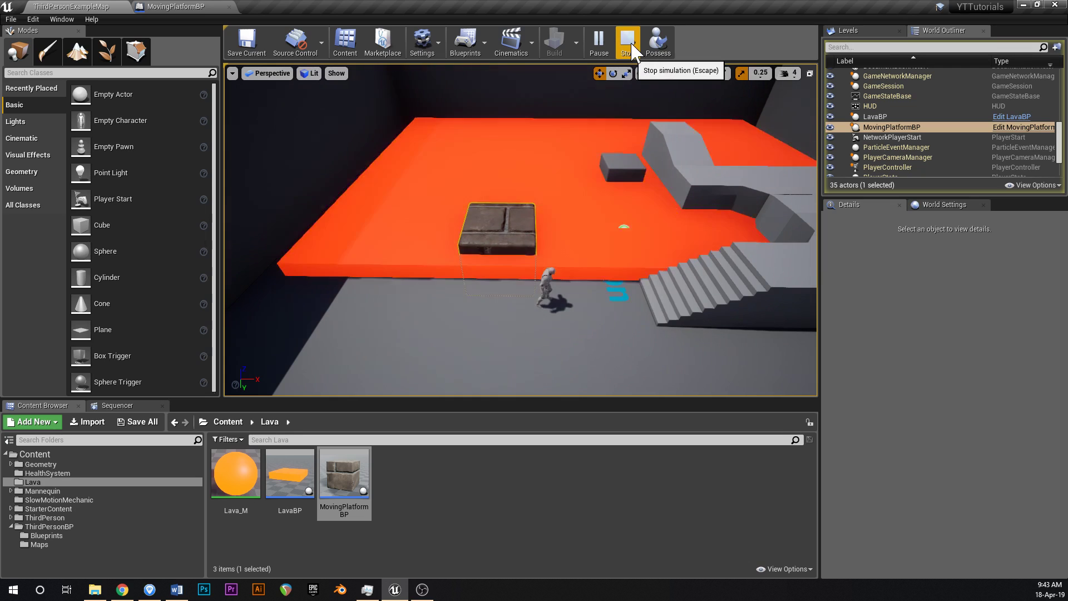
- End the simulation, reselect the MovingPlatformBP in the viewport, and bring up OBS Studio
{"action": "left_click", "coordinate": [628, 44]}
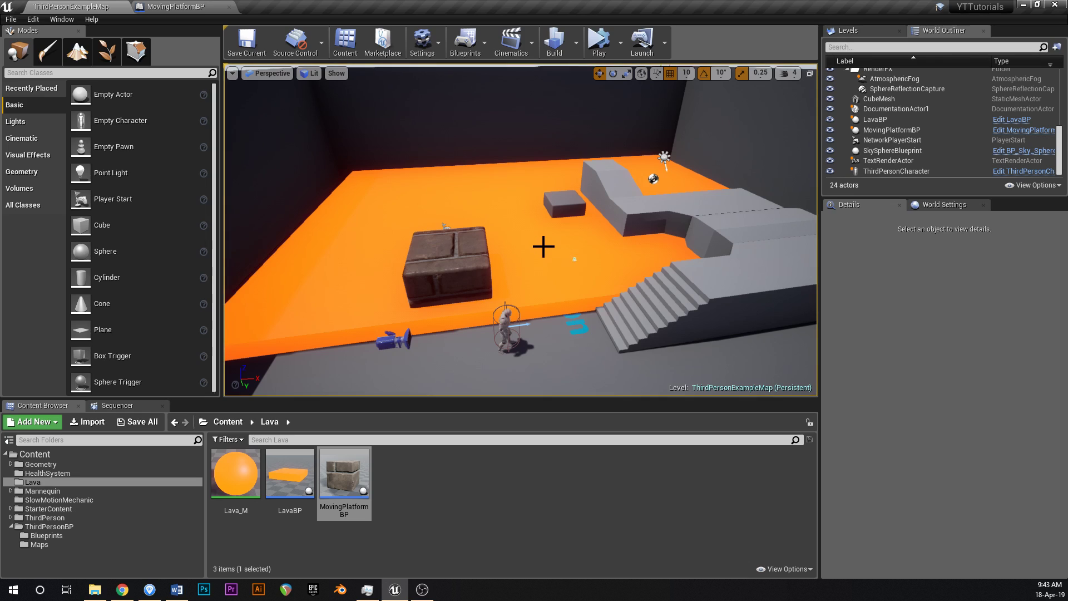
{"action": "left_click", "coordinate": [457, 272]}
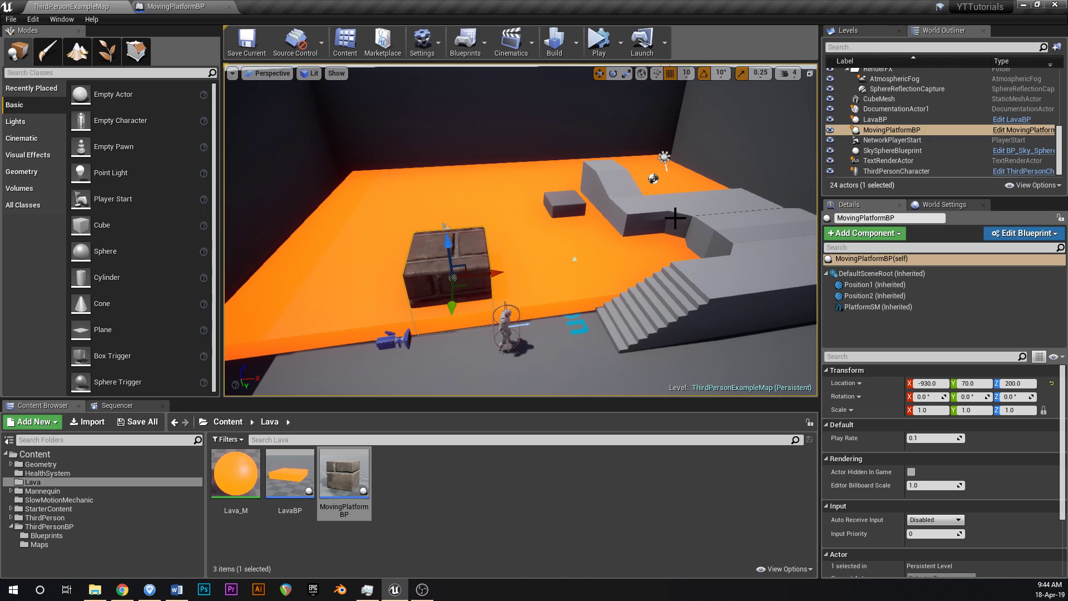
{"action": "left_click", "coordinate": [422, 591]}
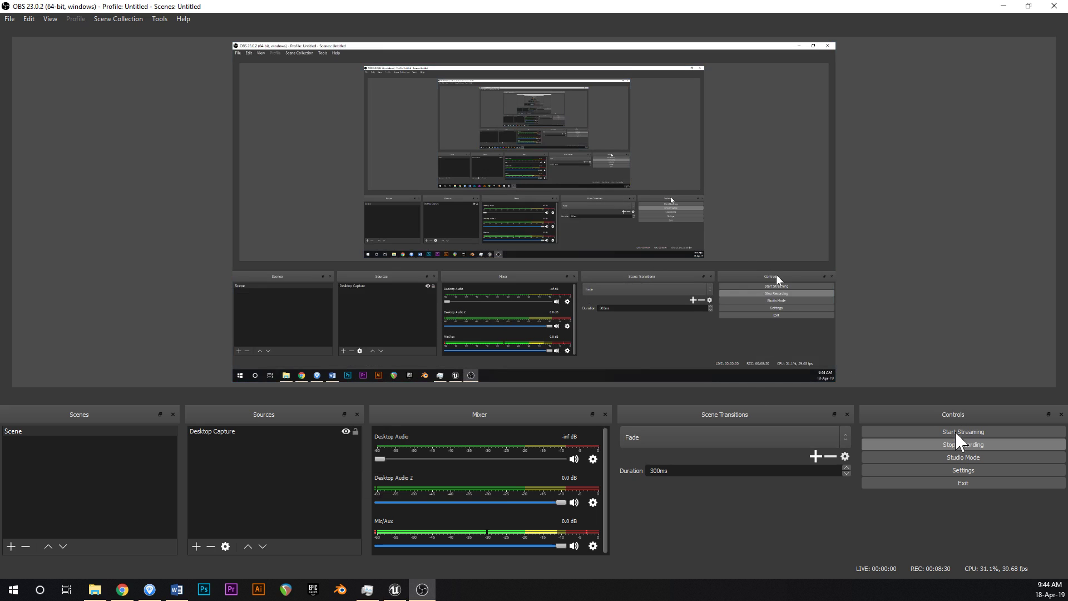